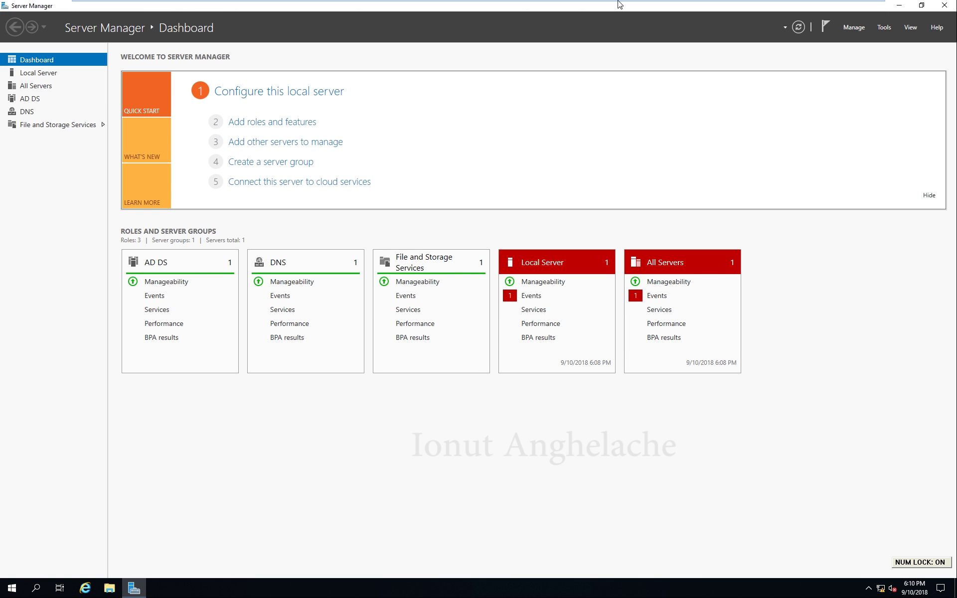
# Bring the host's Visio Drawing2 network diagram in front of the Server Manager VM.
pyautogui.moveTo(638, 3)
pyautogui.hotkey('alt', 'Tab')
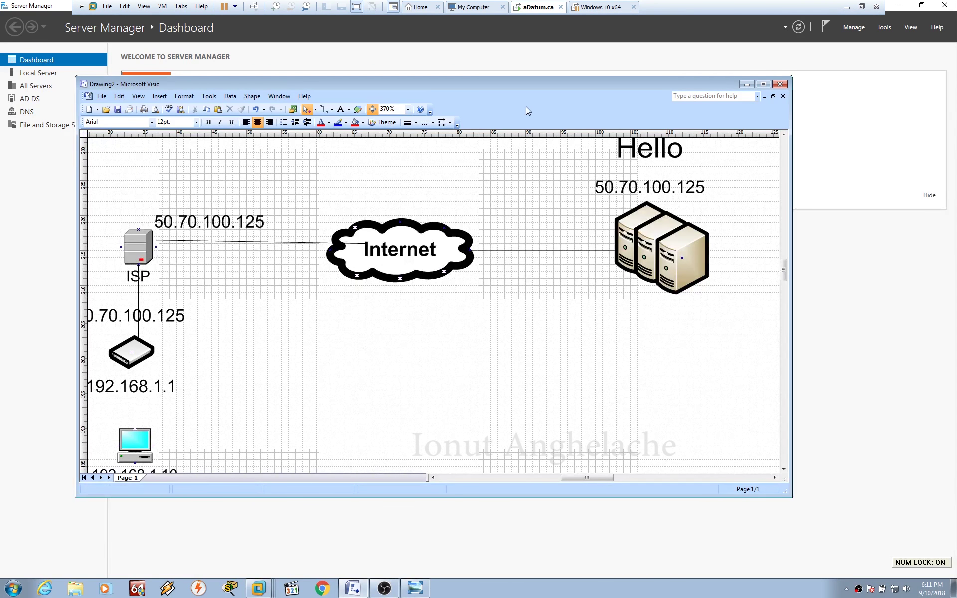
# Maximize the Visio diagram and highlight the PC, ISP address label and Internet cloud.
pyautogui.doubleClick(530, 86)
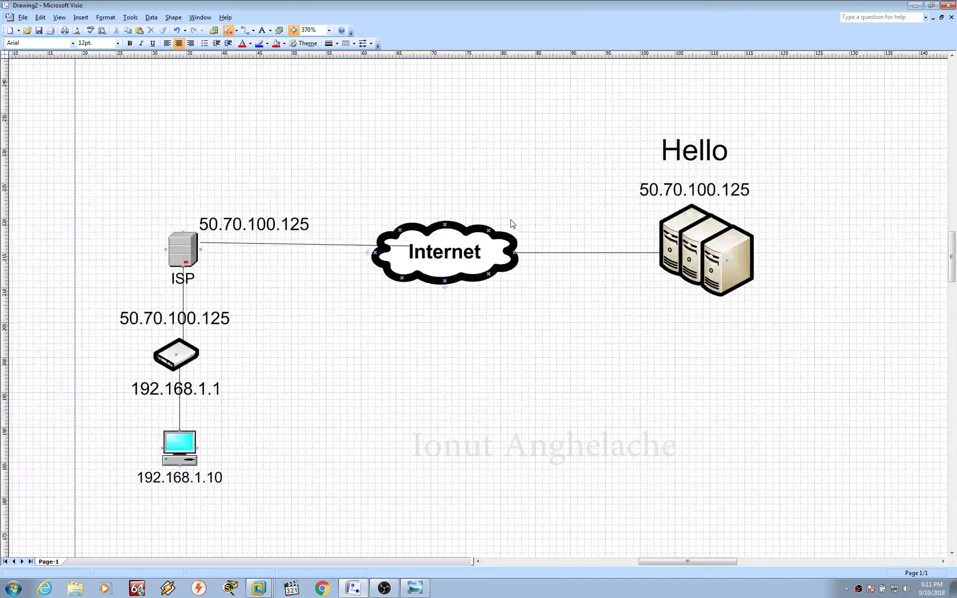
pyautogui.moveTo(307, 448); pyautogui.dragTo(280, 389)
pyautogui.moveTo(140, 185); pyautogui.dragTo(564, 340)
pyautogui.moveTo(318, 484); pyautogui.dragTo(422, 404)
pyautogui.moveTo(123, 503); pyautogui.dragTo(254, 428)
pyautogui.click(215, 488)
# Highlight the 192.168.1.10 computer, router and right-hand server, then return to Server Manager.
pyautogui.moveTo(131, 499); pyautogui.dragTo(269, 439)
pyautogui.moveTo(256, 473); pyautogui.dragTo(104, 282)
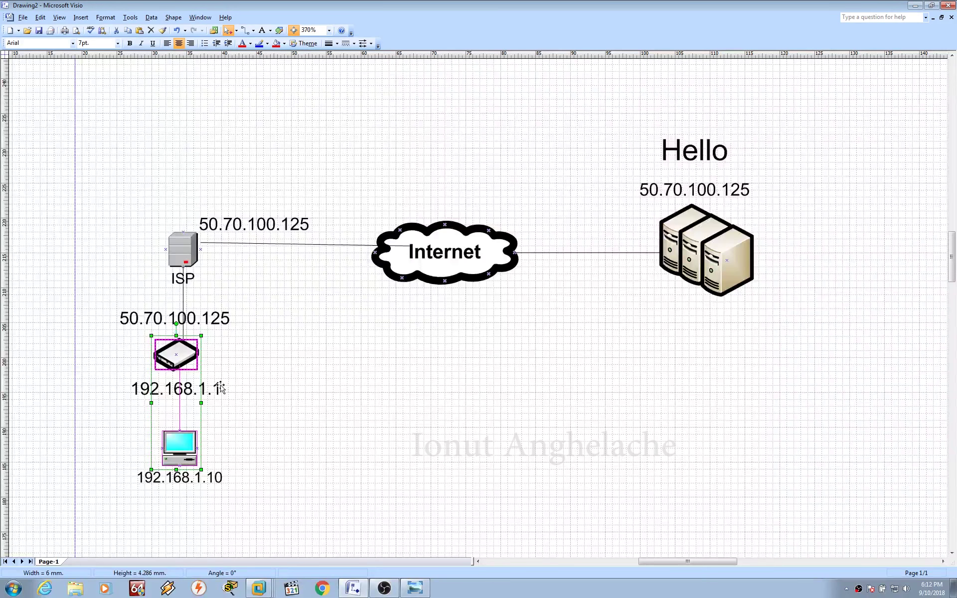
pyautogui.click(197, 189)
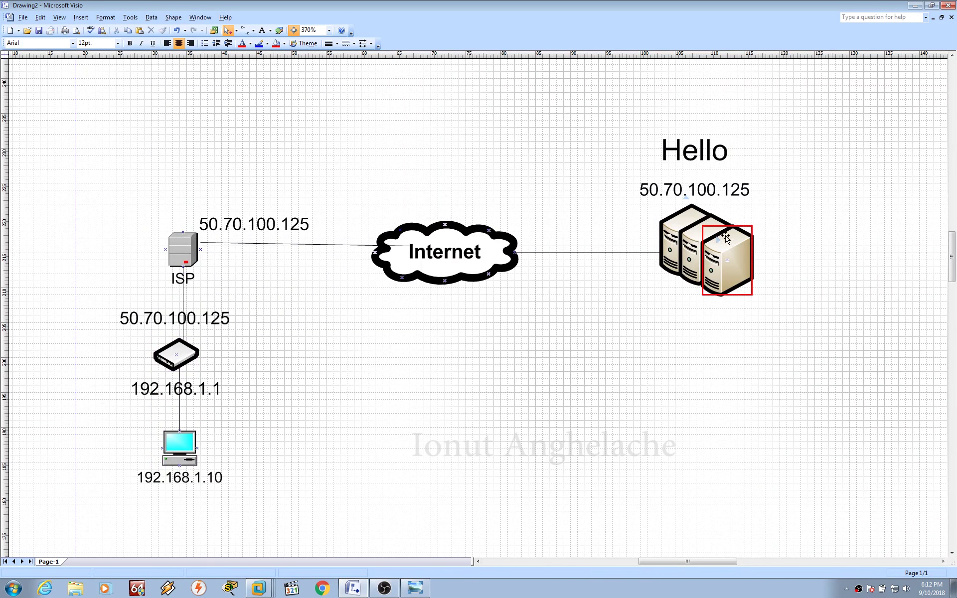
pyautogui.moveTo(582, 150); pyautogui.dragTo(775, 339)
pyautogui.moveTo(579, 359); pyautogui.dragTo(778, 111)
pyautogui.click(812, 147)
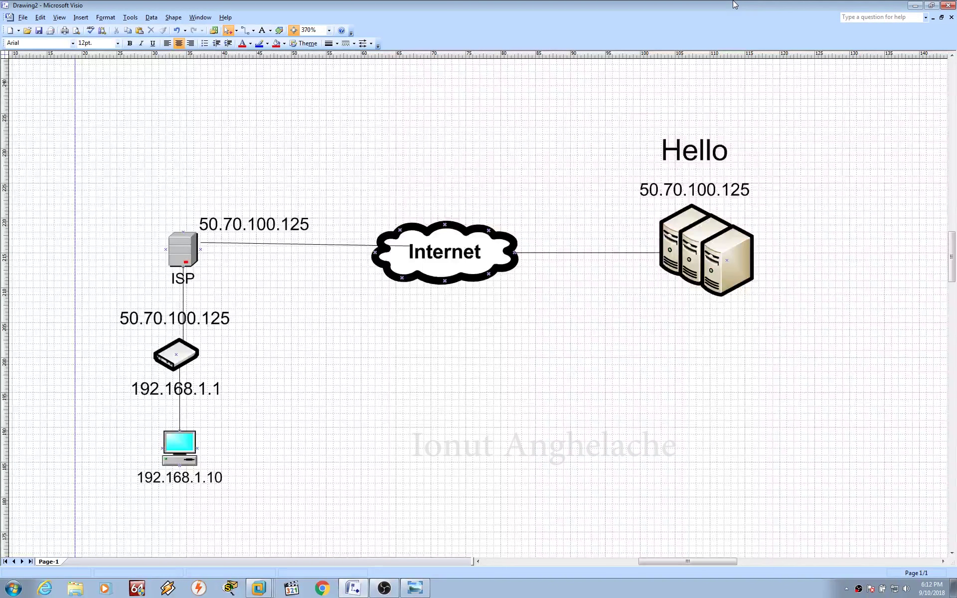
pyautogui.hotkey('alt', 'Tab')
pyautogui.hotkey('alt', 'Tab')
pyautogui.hotkey('alt', 'Tab')
pyautogui.hotkey('alt', 'Tab')
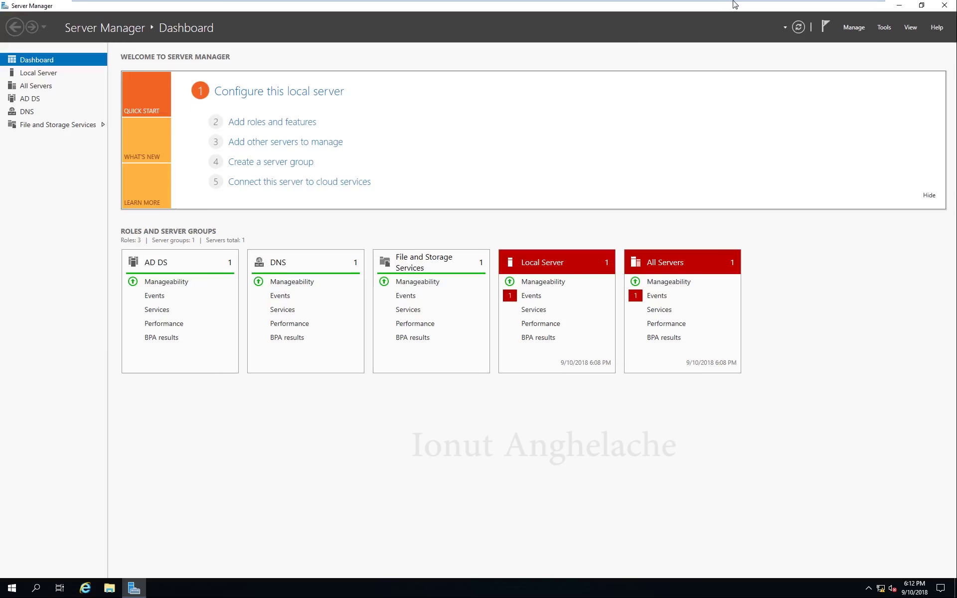
# Start Add Roles and Features on DC01.aDatum.ca and select the Remote Access role.
pyautogui.click(847, 29)
pyautogui.click(859, 40)
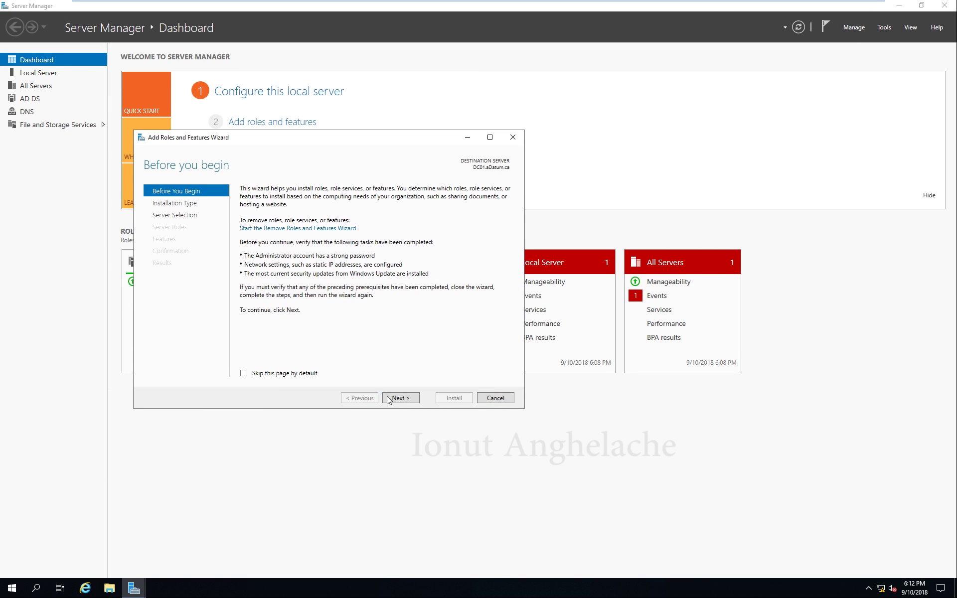
pyautogui.click(394, 397)
pyautogui.click(409, 402)
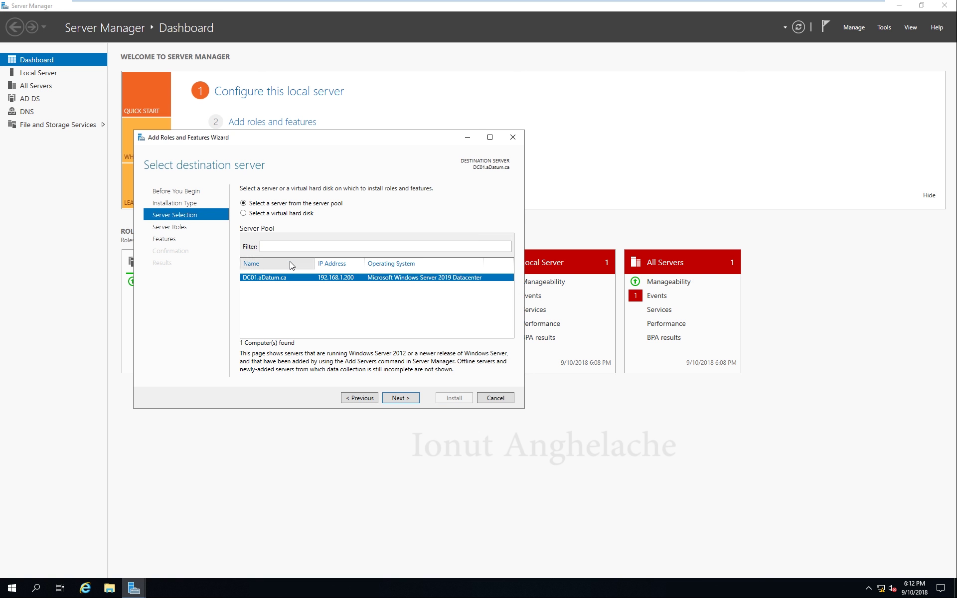
pyautogui.click(410, 399)
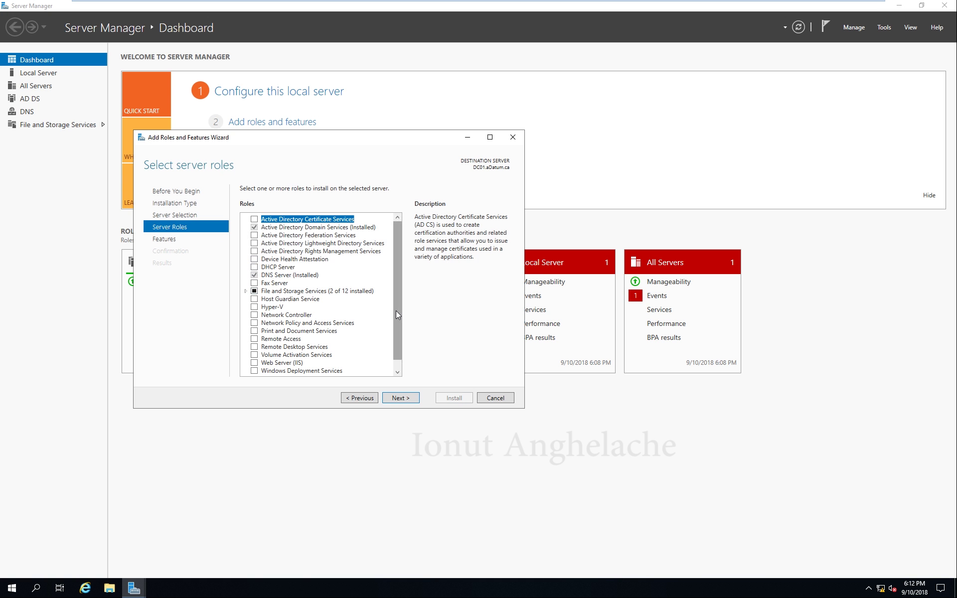
pyautogui.scroll(-1, 397, 316)
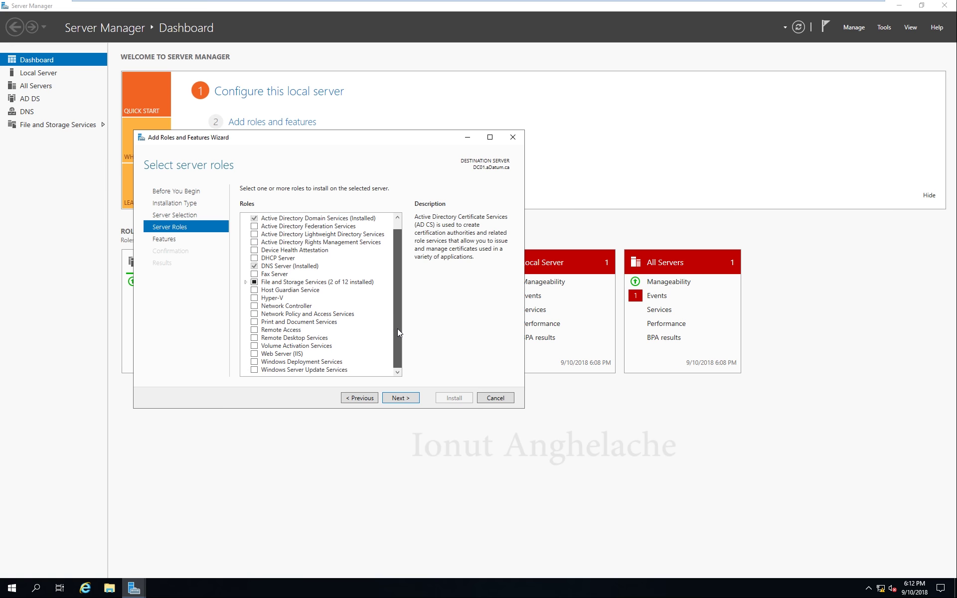
pyautogui.click(254, 331)
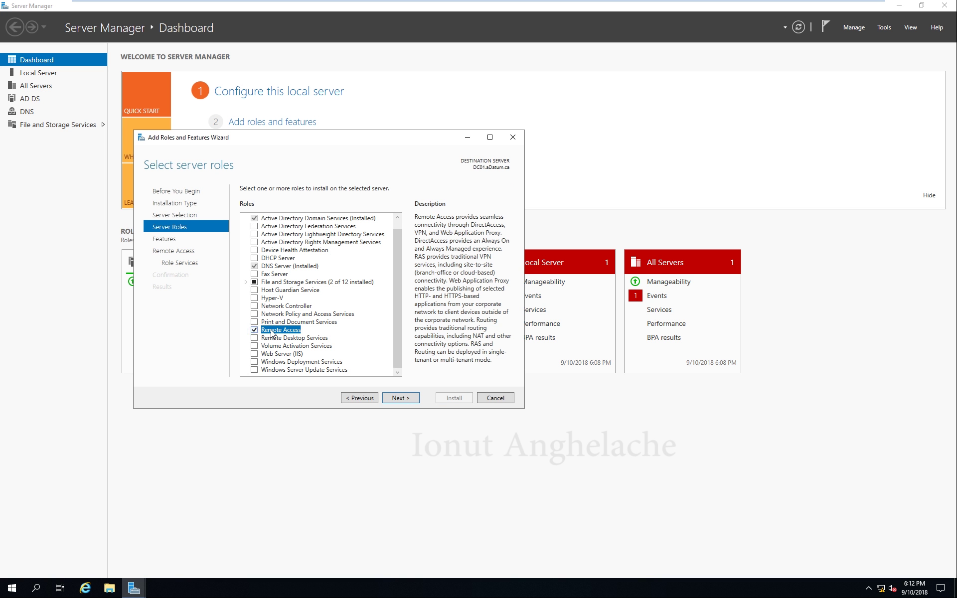
# Add the Routing role service with its required features and keep default web server services.
pyautogui.click(395, 400)
pyautogui.click(395, 400)
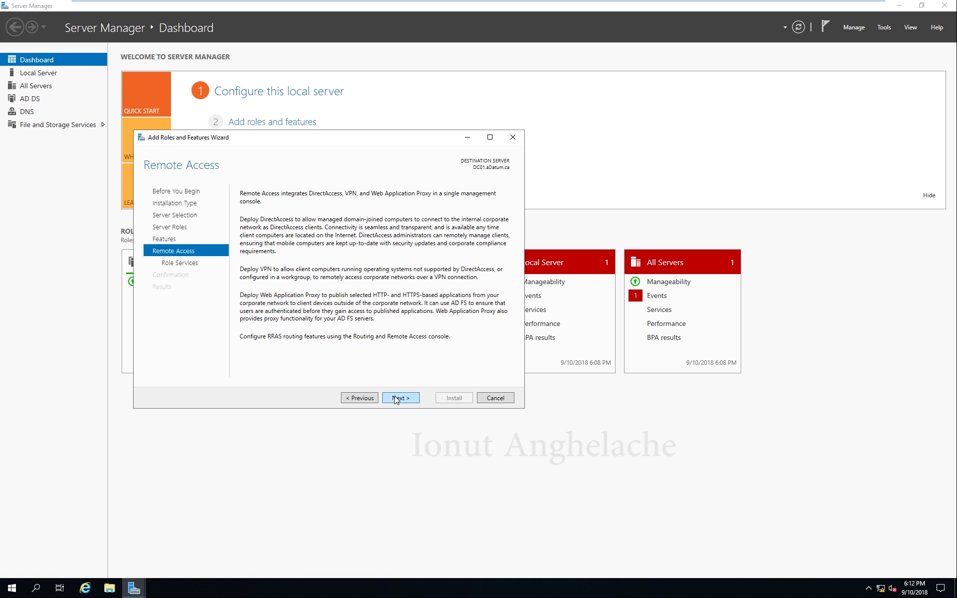
pyautogui.click(394, 399)
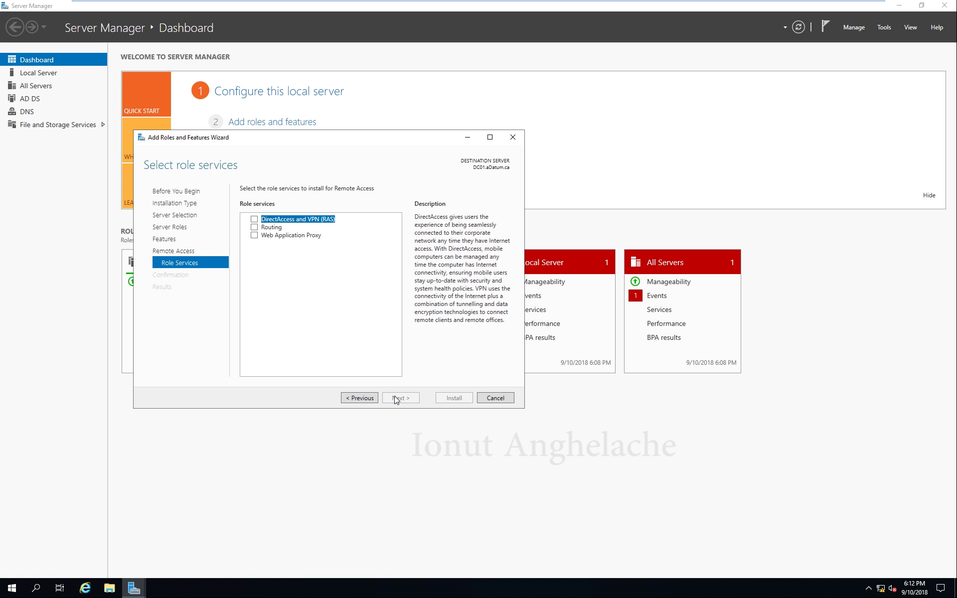
pyautogui.click(255, 227)
pyautogui.click(358, 354)
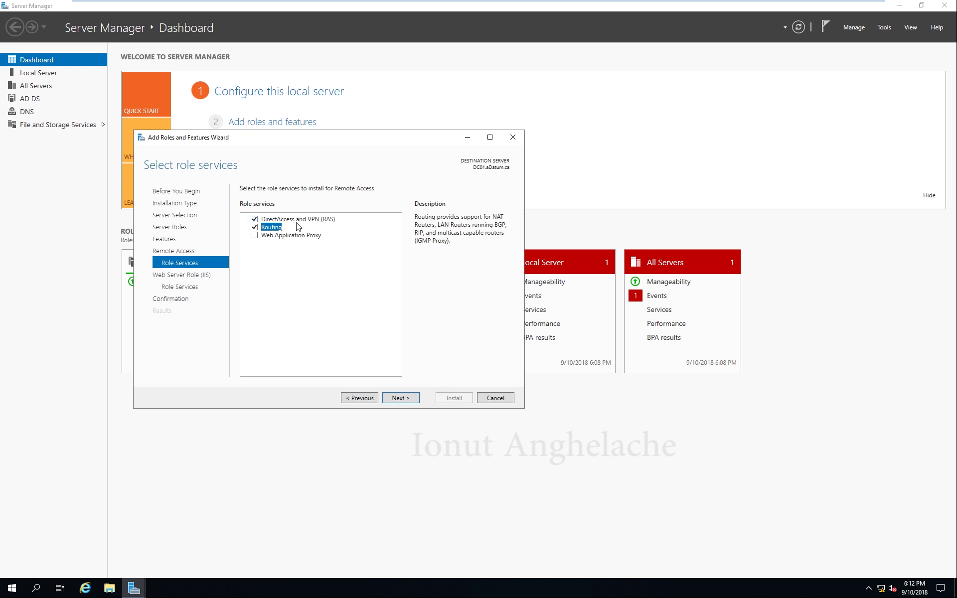
pyautogui.click(410, 401)
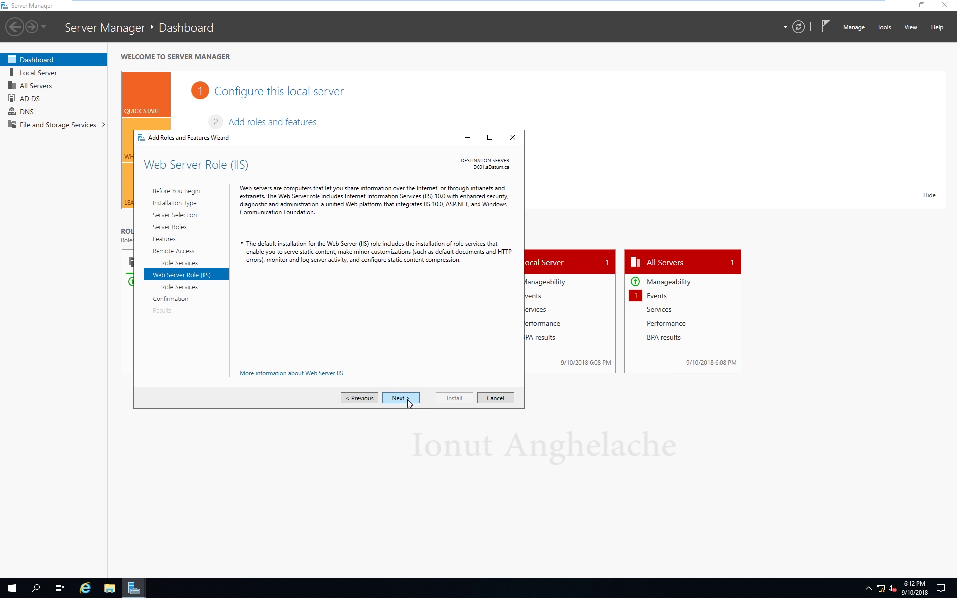
pyautogui.click(408, 398)
pyautogui.scroll(-6, 370, 320)
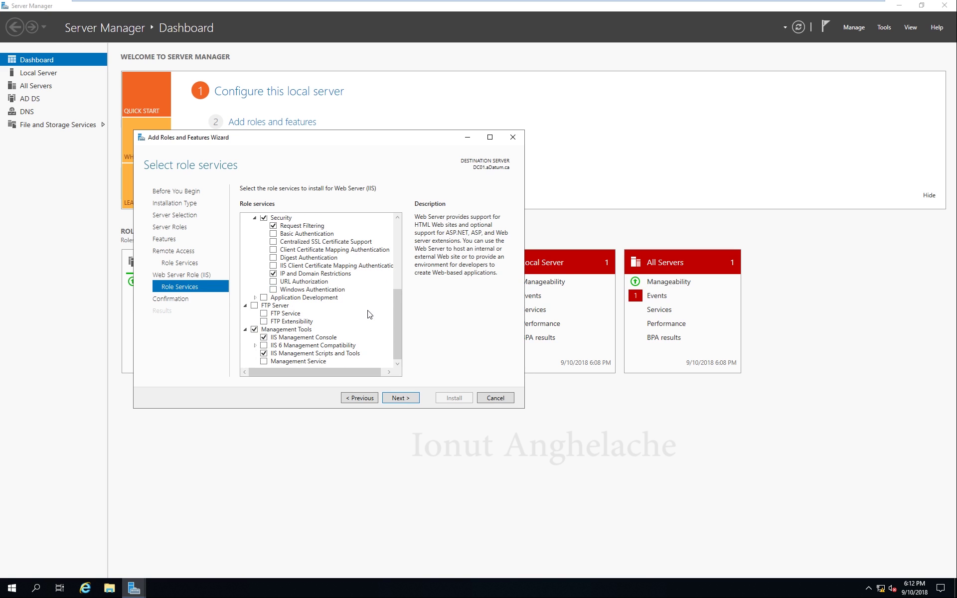
pyautogui.click(394, 398)
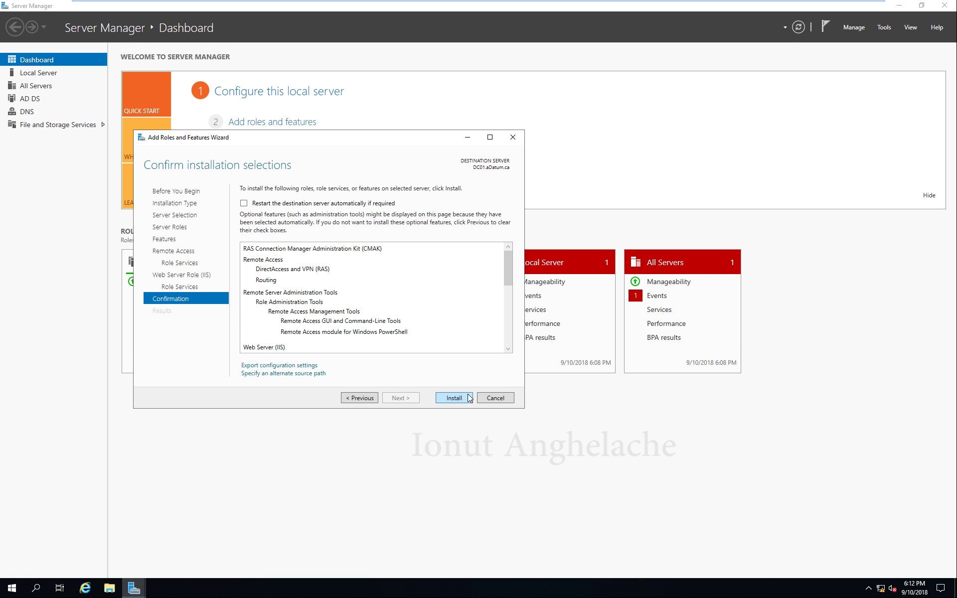
# Allow automatic restarts, start the installation, and switch back to the host window.
pyautogui.click(300, 203)
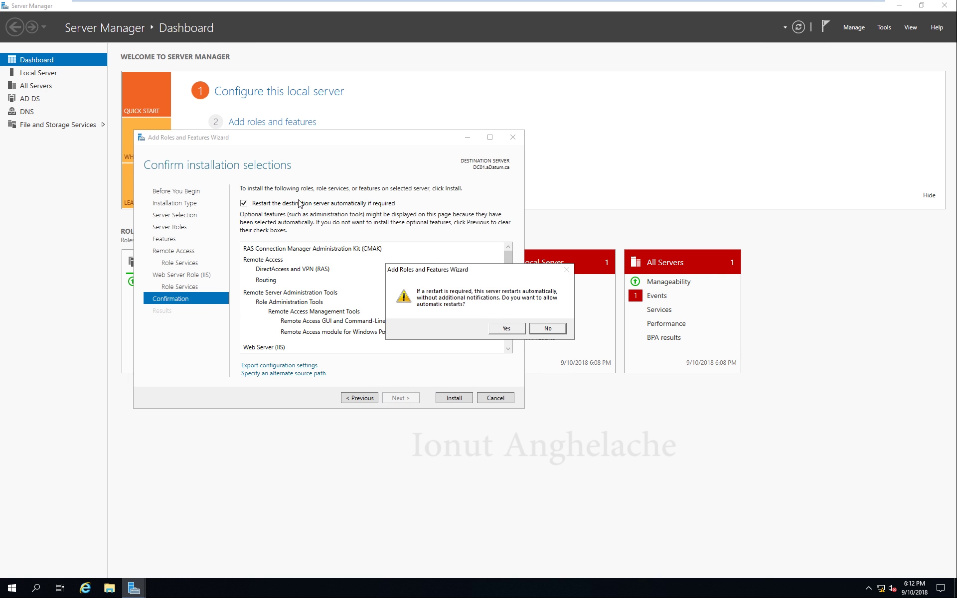
pyautogui.click(504, 328)
pyautogui.click(448, 395)
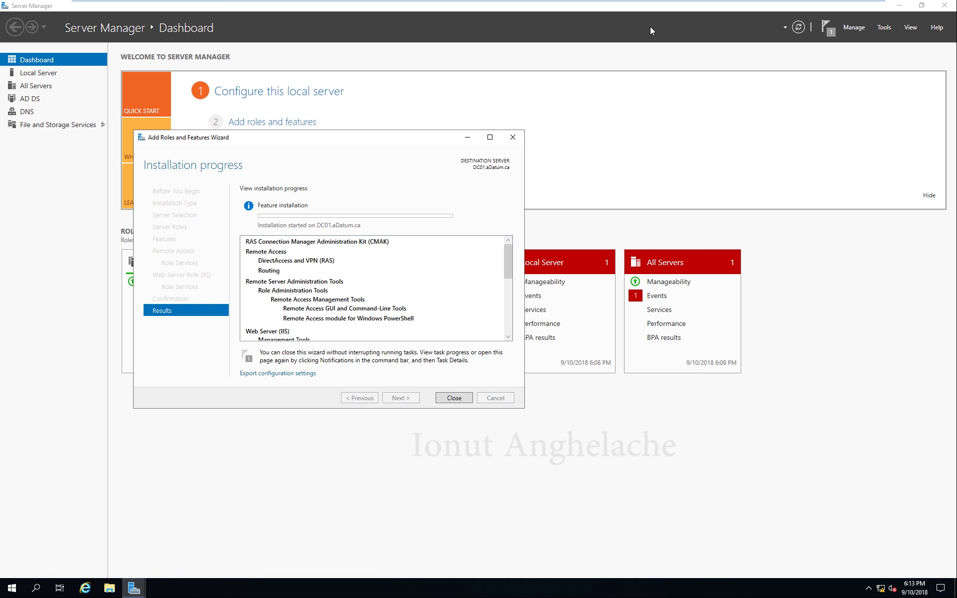
pyautogui.moveTo(645, 2)
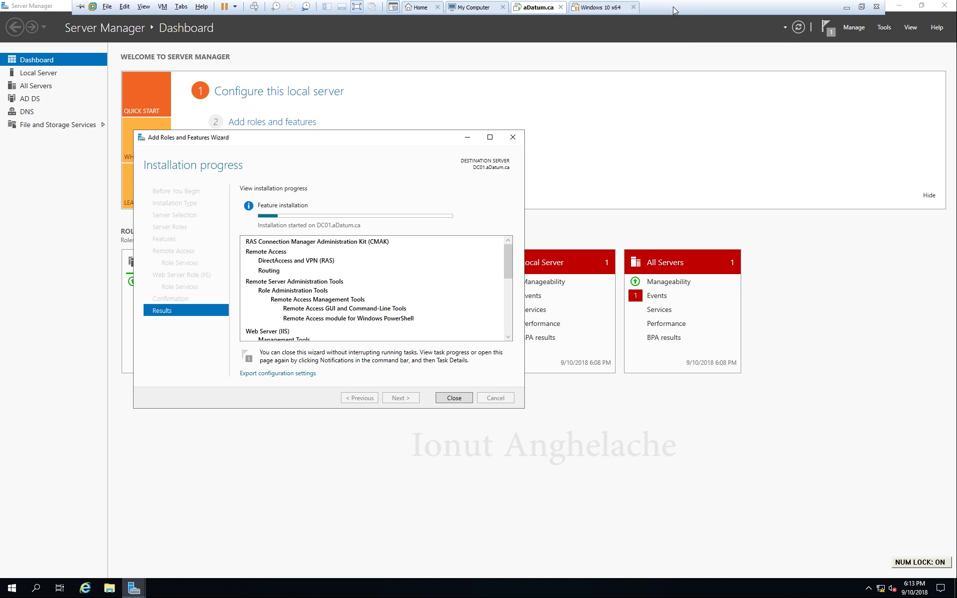
pyautogui.hotkey('alt', 'Tab')
pyautogui.hotkey('alt', 'Tab')
pyautogui.hotkey('alt', 'Tab')
pyautogui.hotkey('alt', 'Tab')
pyautogui.hotkey('alt', 'Tab')
pyautogui.hotkey('alt', 'Tab')
# Add a 'NAT' heading in 10 pt above the mapping table.
pyautogui.scroll(-10, 513, 348)
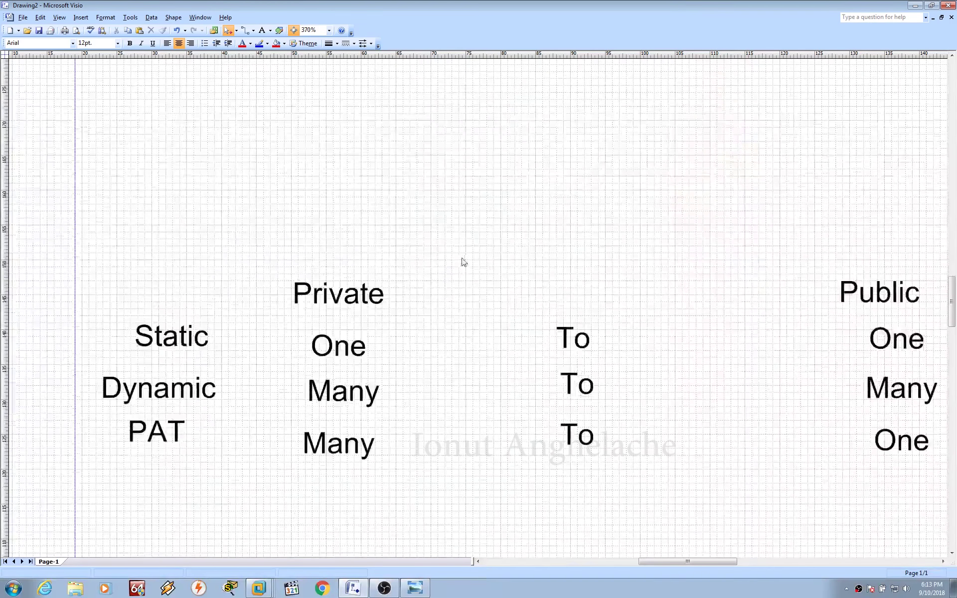
pyautogui.scroll(-3, 464, 262)
pyautogui.rightClick(375, 97)
pyautogui.click(325, 113)
pyautogui.click(262, 30)
pyautogui.click(241, 121)
pyautogui.write('NAT')
pyautogui.click(85, 43)
pyautogui.write('10')
pyautogui.press('Return')
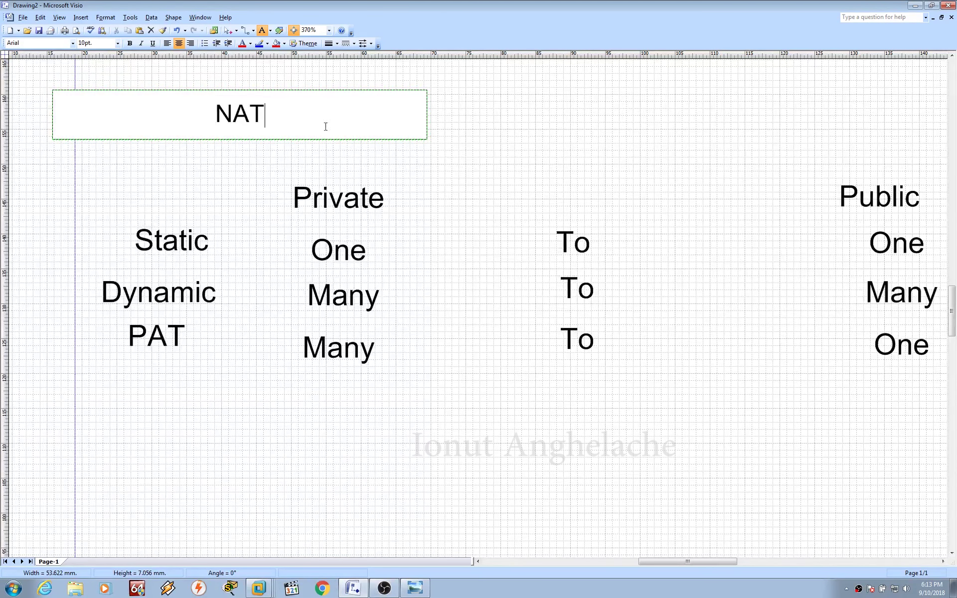
pyautogui.press('Escape')
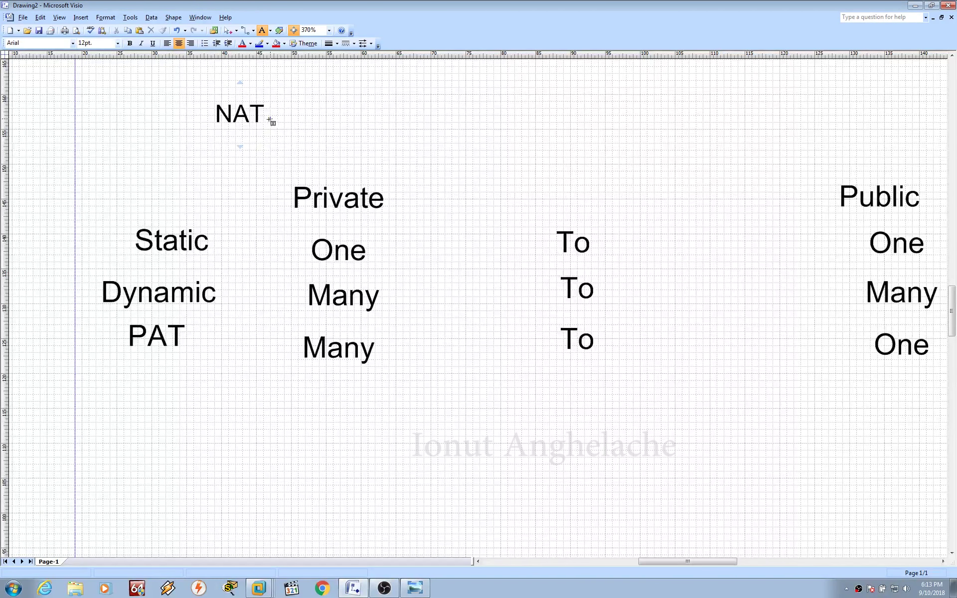
# Add a 'Network Address Translate' title beside NAT and connect it down to Private.
pyautogui.click(318, 120)
pyautogui.write('Network Address Translate')
pyautogui.click(97, 44)
pyautogui.press('Return')
pyautogui.click(530, 180)
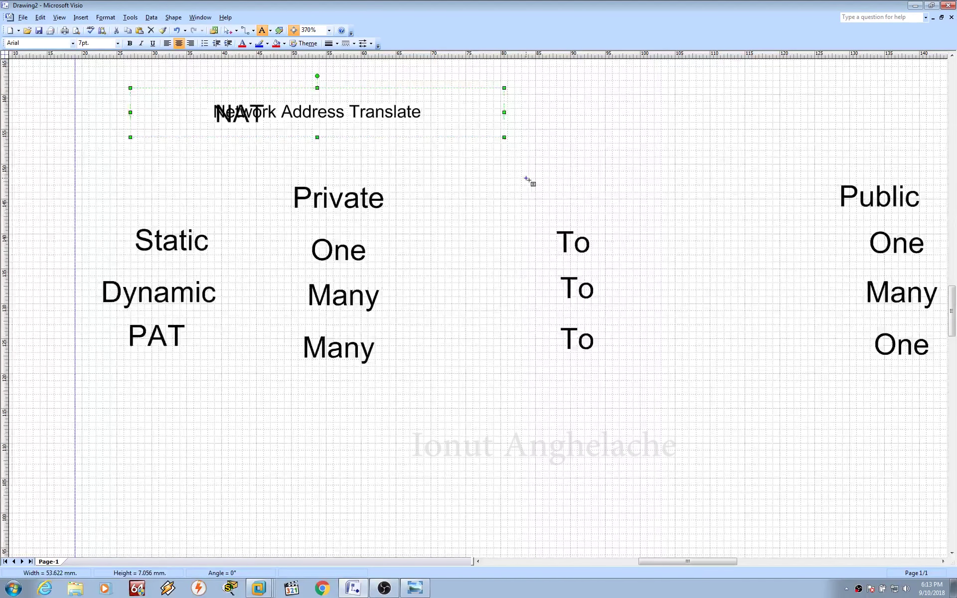
pyautogui.click(228, 31)
pyautogui.click(316, 119)
pyautogui.moveTo(316, 118); pyautogui.dragTo(408, 120)
pyautogui.click(409, 144)
pyautogui.click(744, 119)
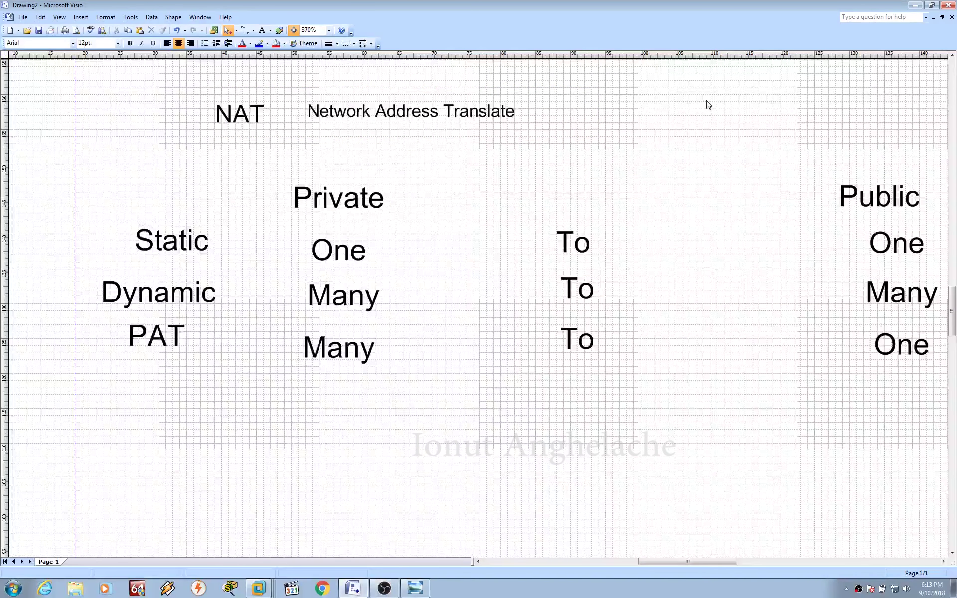
# Add a 6 pt '192.168.1.1' label just right of the Static row's One.
pyautogui.moveTo(398, 249)
pyautogui.moveTo(864, 237)
pyautogui.click(261, 30)
pyautogui.click(388, 252)
pyautogui.write('192.168.1.1')
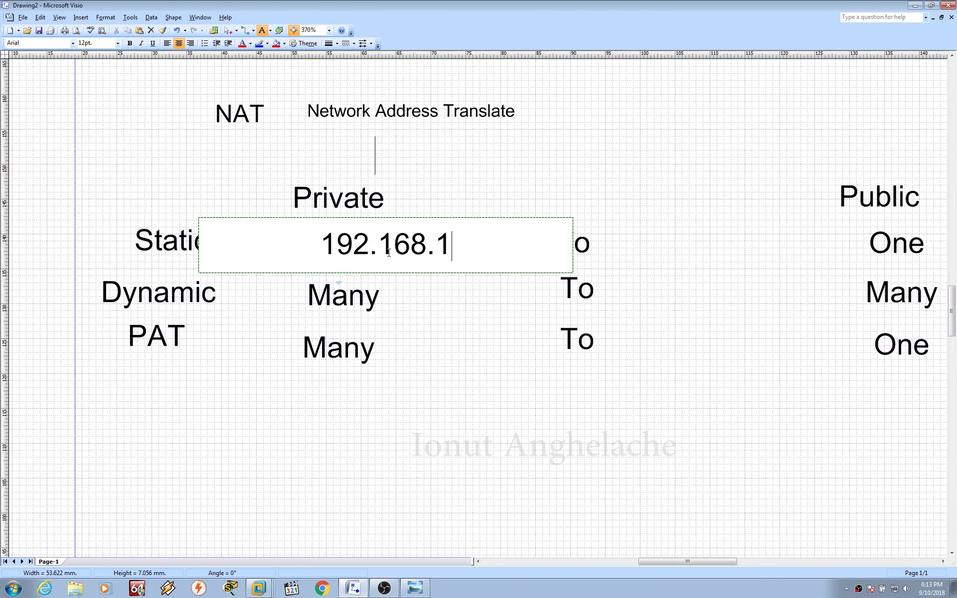
pyautogui.click(87, 44)
pyautogui.write('6')
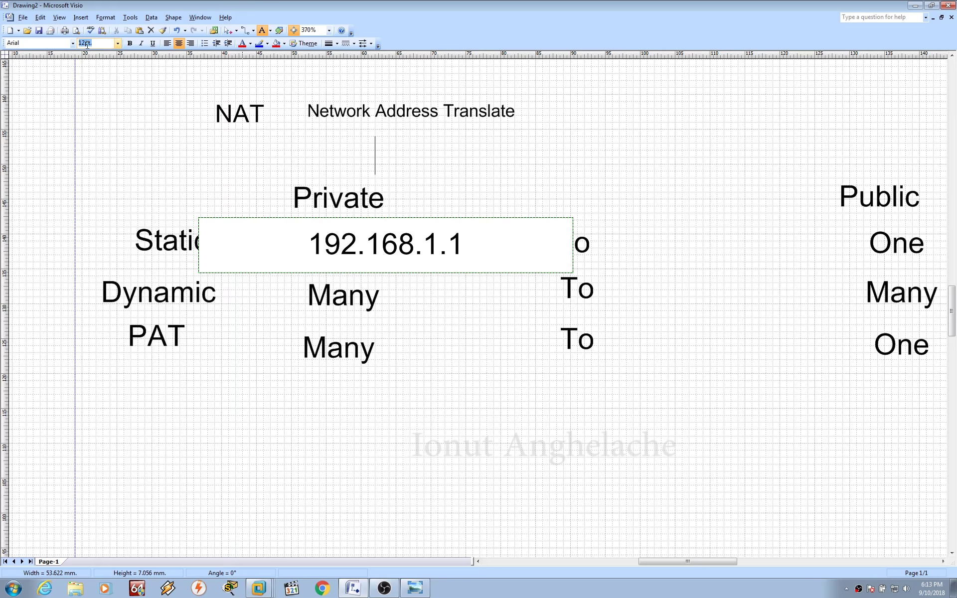
pyautogui.press('Return')
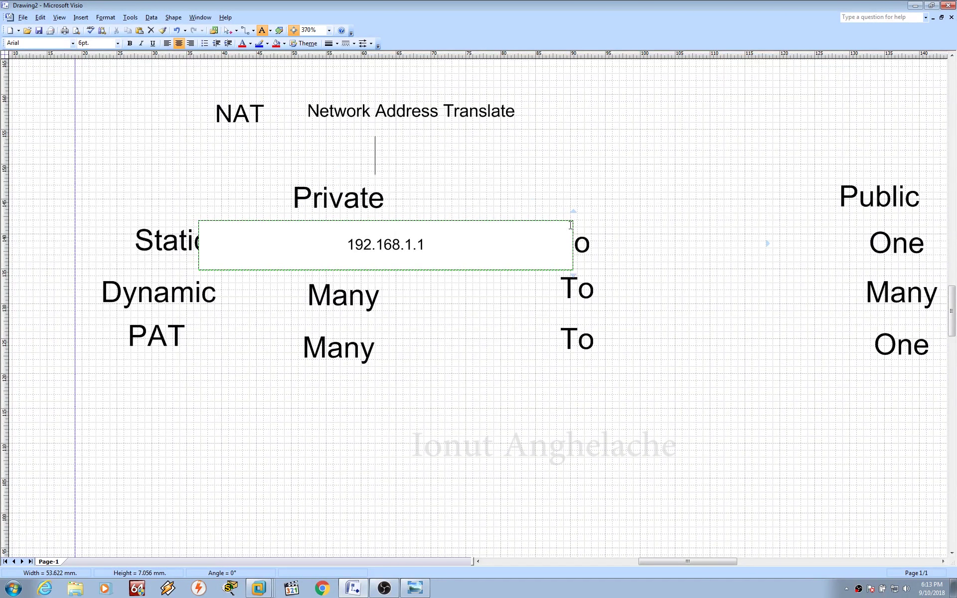
pyautogui.click(539, 171)
pyautogui.click(228, 31)
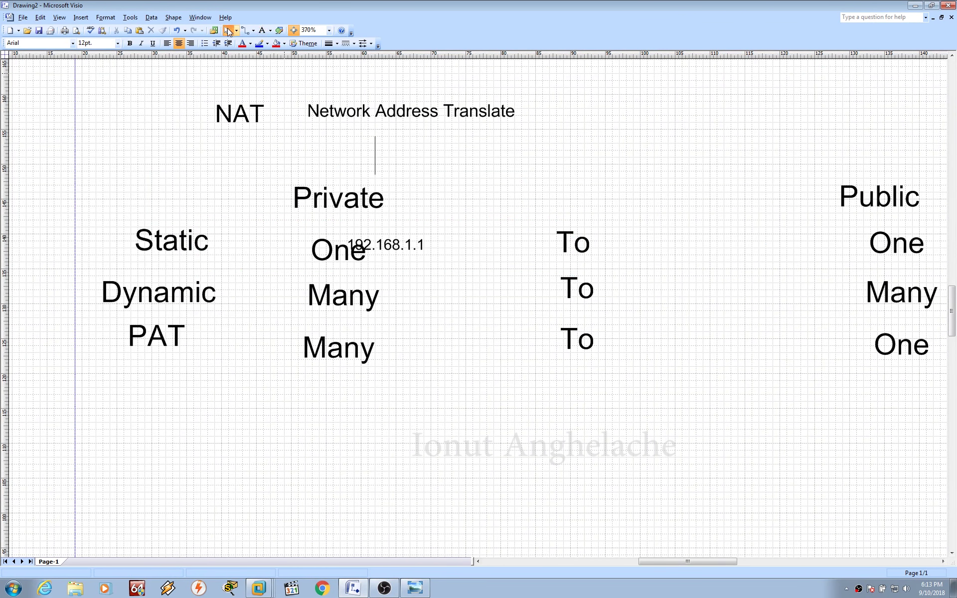
pyautogui.moveTo(406, 244); pyautogui.dragTo(446, 251)
pyautogui.click(742, 223)
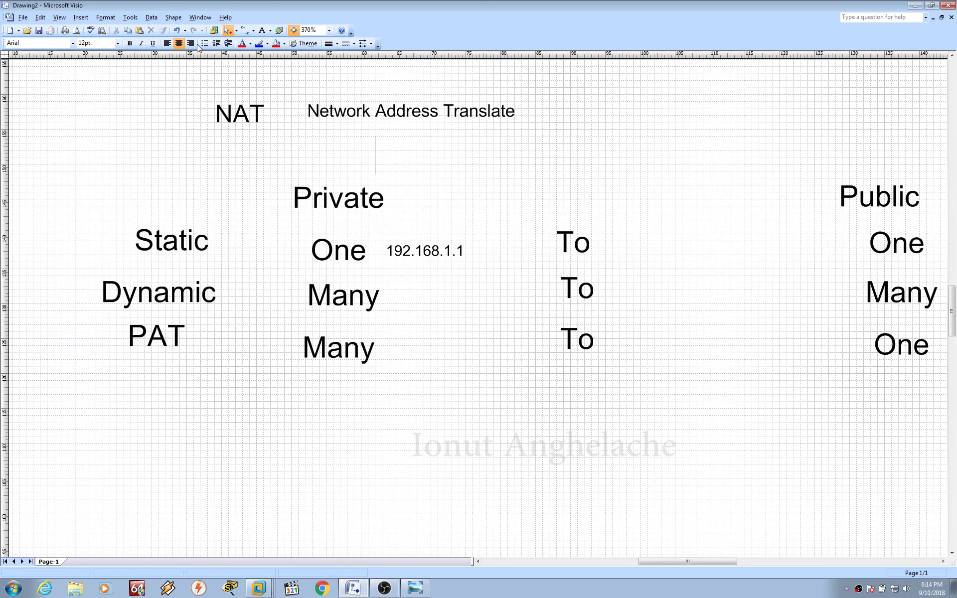
# Add a 6 pt '200.201.202.200' label between To and One on the Static row.
pyautogui.click(263, 34)
pyautogui.click(735, 241)
pyautogui.write('200.201.202.')
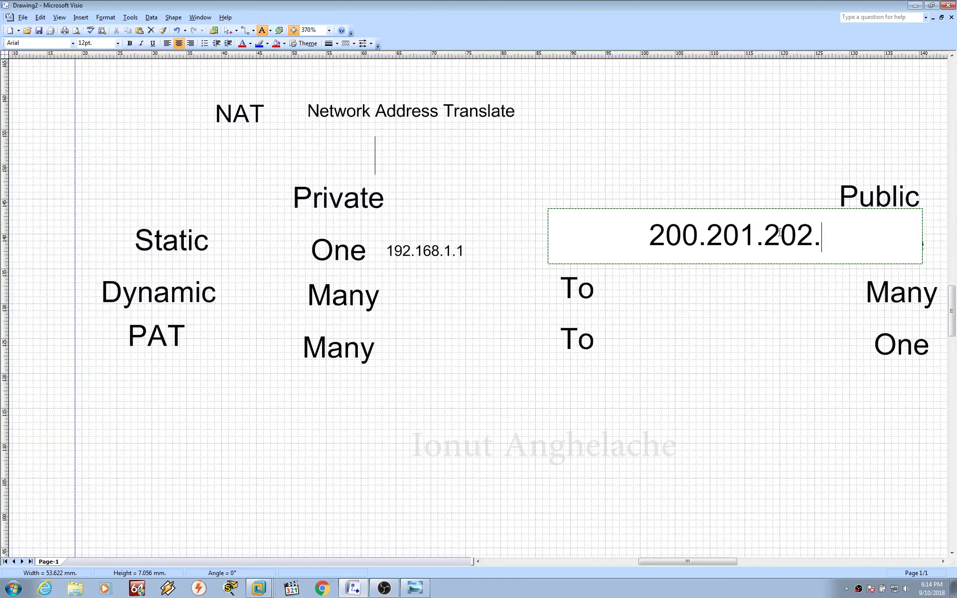
pyautogui.write('200')
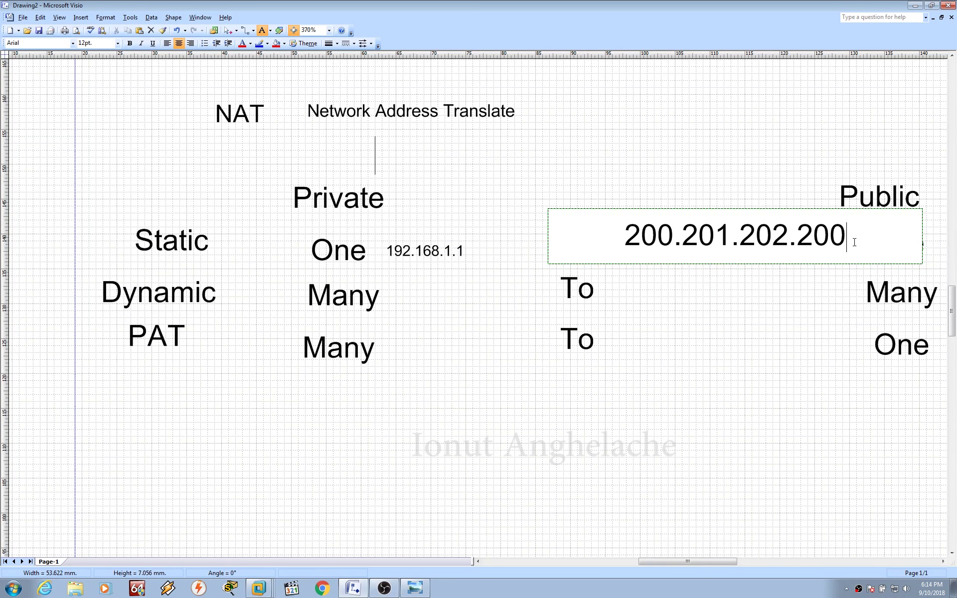
pyautogui.moveTo(851, 235); pyautogui.dragTo(619, 234)
pyautogui.click(101, 45)
pyautogui.write('6')
pyautogui.press('Return')
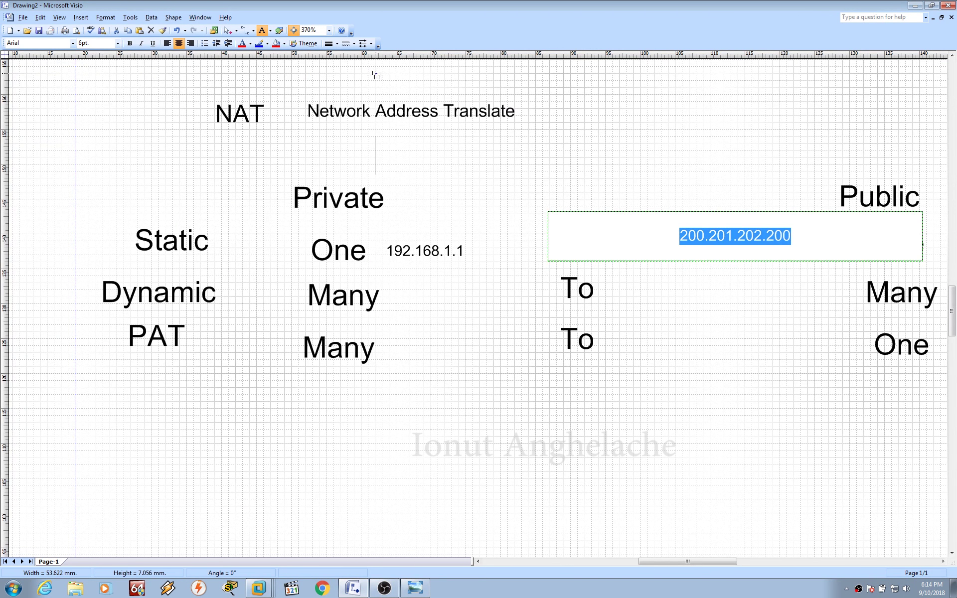
pyautogui.click(716, 137)
pyautogui.click(228, 31)
pyautogui.moveTo(737, 240); pyautogui.dragTo(763, 244)
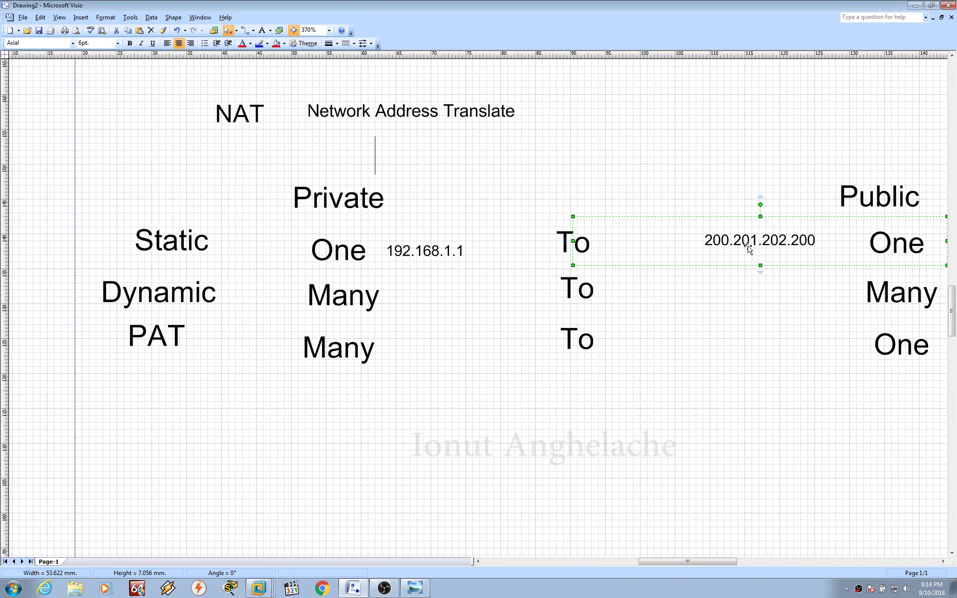
pyautogui.click(780, 359)
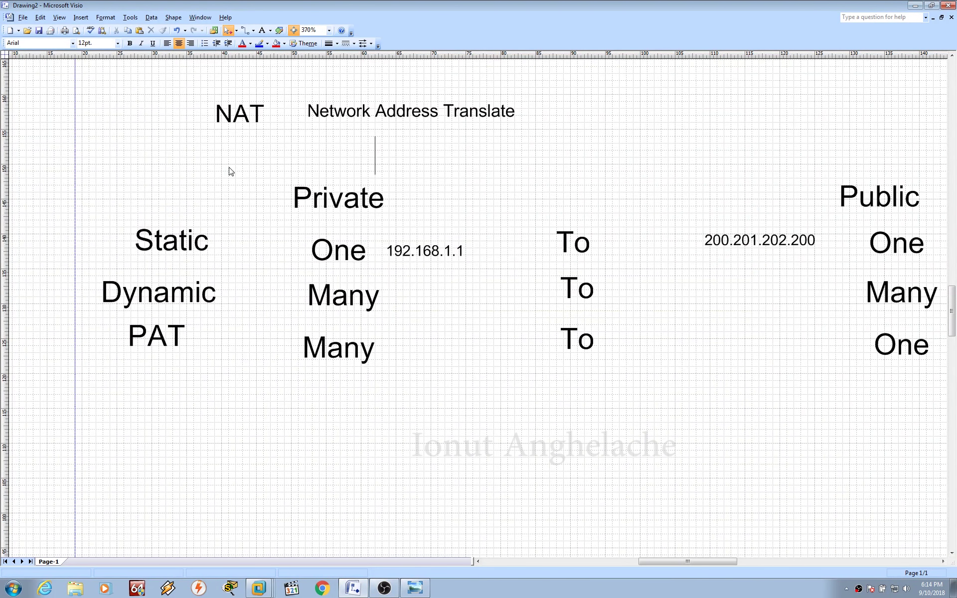
# Realign the text shapes and move PAT down in line with its Many.
pyautogui.moveTo(106, 148); pyautogui.dragTo(698, 473)
pyautogui.click(367, 415)
pyautogui.moveTo(838, 282); pyautogui.dragTo(700, 291)
pyautogui.moveTo(150, 341); pyautogui.dragTo(157, 354)
# Finish aligning PAT and the surrounding row shapes on the NAT page.
pyautogui.click(245, 408)
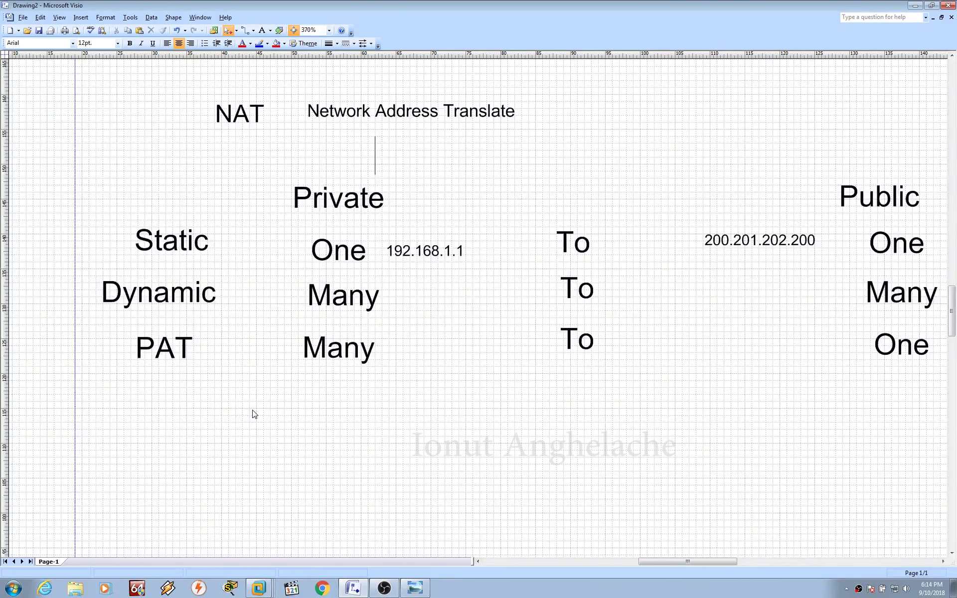
pyautogui.moveTo(147, 395); pyautogui.dragTo(211, 445)
pyautogui.moveTo(389, 333); pyautogui.dragTo(494, 389)
pyautogui.moveTo(830, 343); pyautogui.dragTo(697, 355)
# View the NAT diagram image, then minimize the server's Add Roles and Features wizard.
pyautogui.click(415, 588)
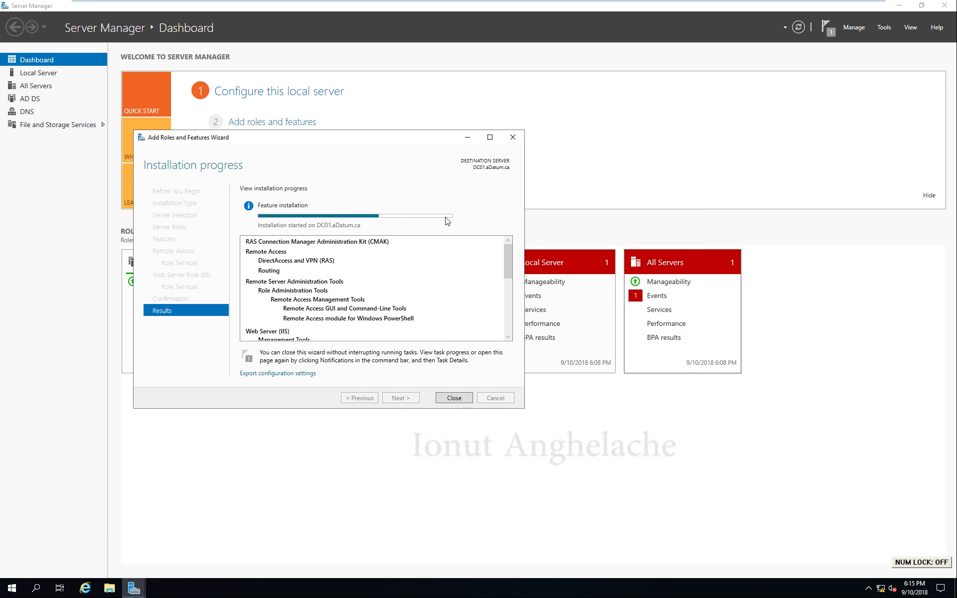
pyautogui.rightClick(880, 589)
pyautogui.click(879, 576)
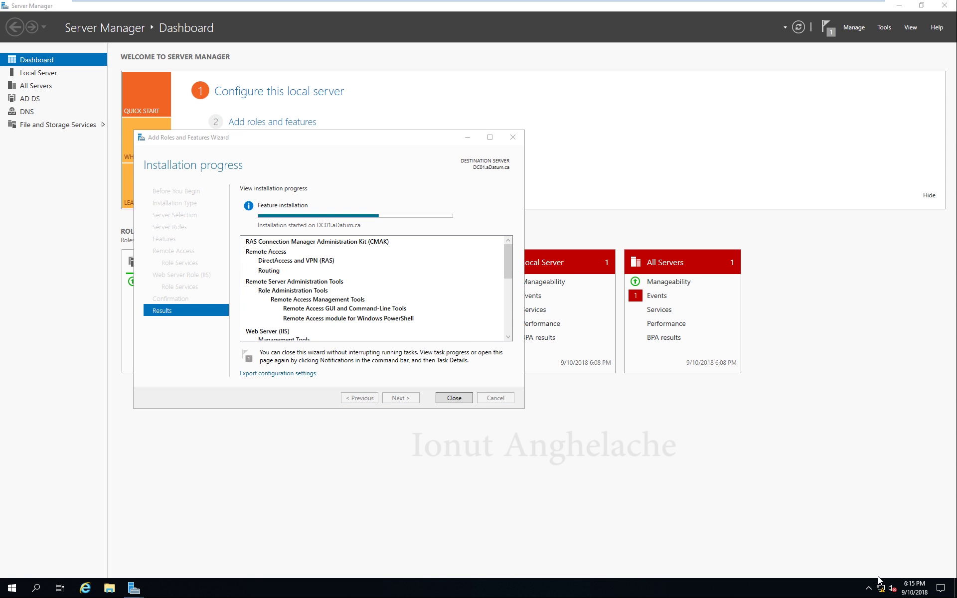
pyautogui.click(468, 137)
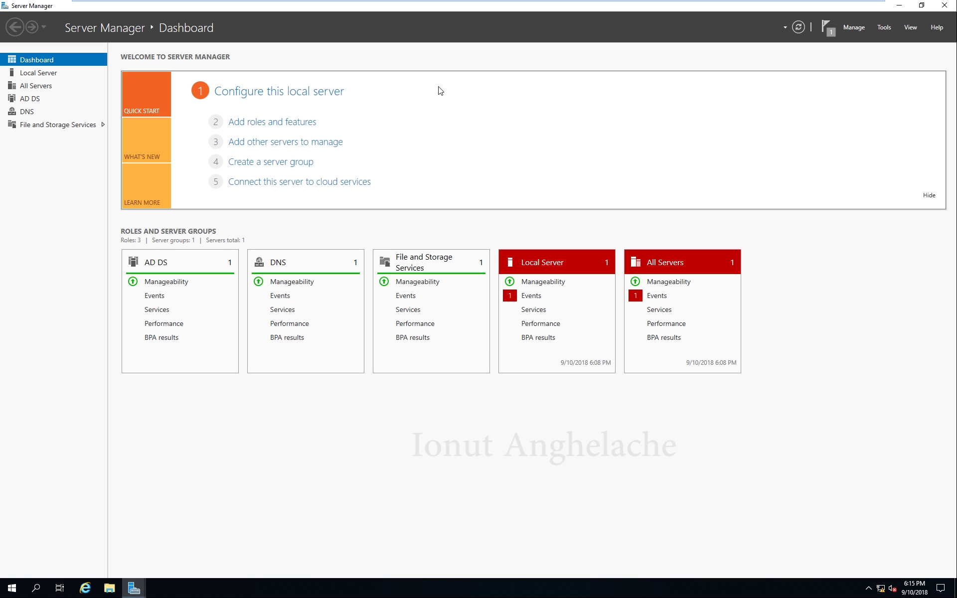
# Open Network and Sharing Center from the Ethernet page of Windows Settings.
pyautogui.moveTo(414, 4)
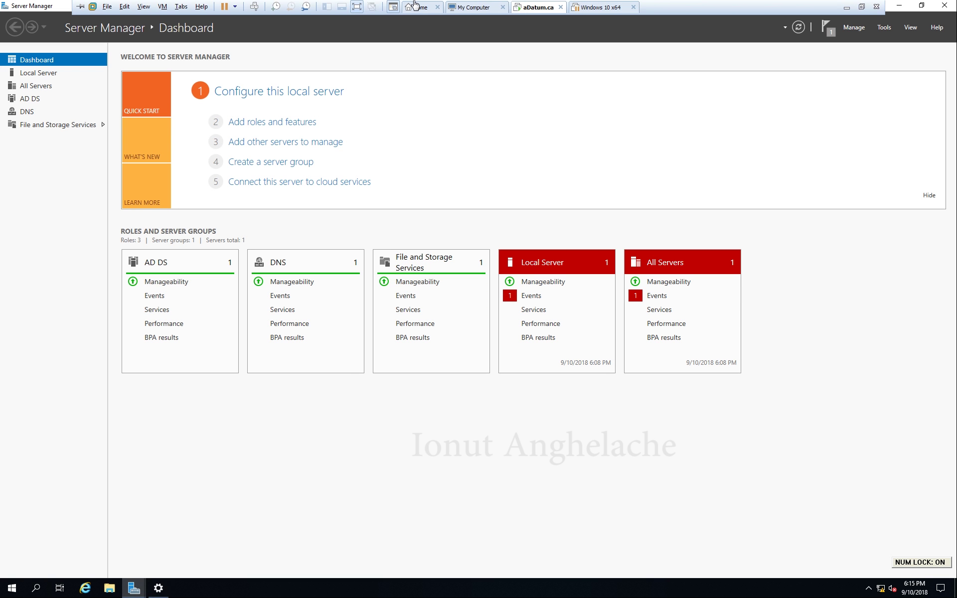
pyautogui.rightClick(535, 10)
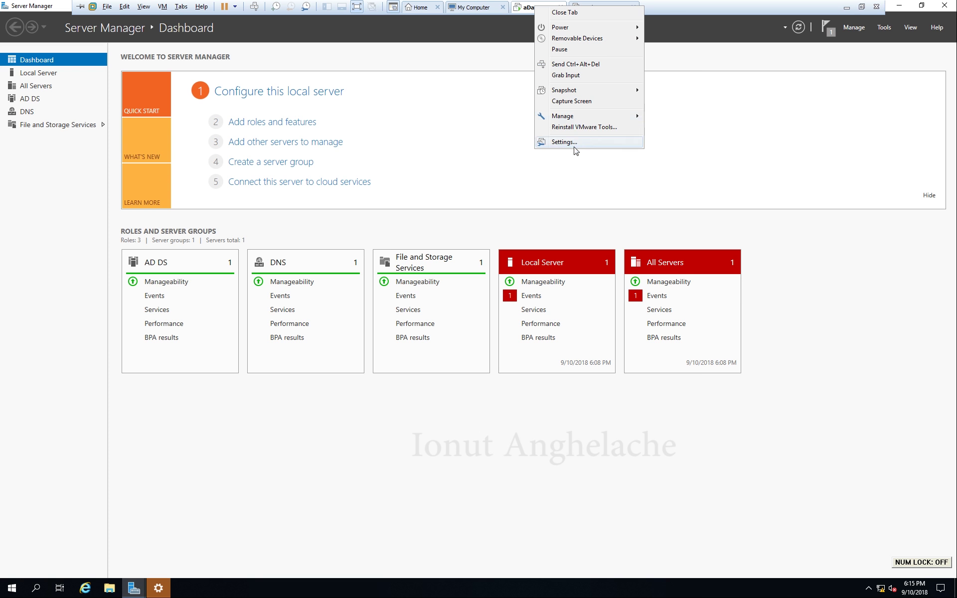
pyautogui.click(195, 569)
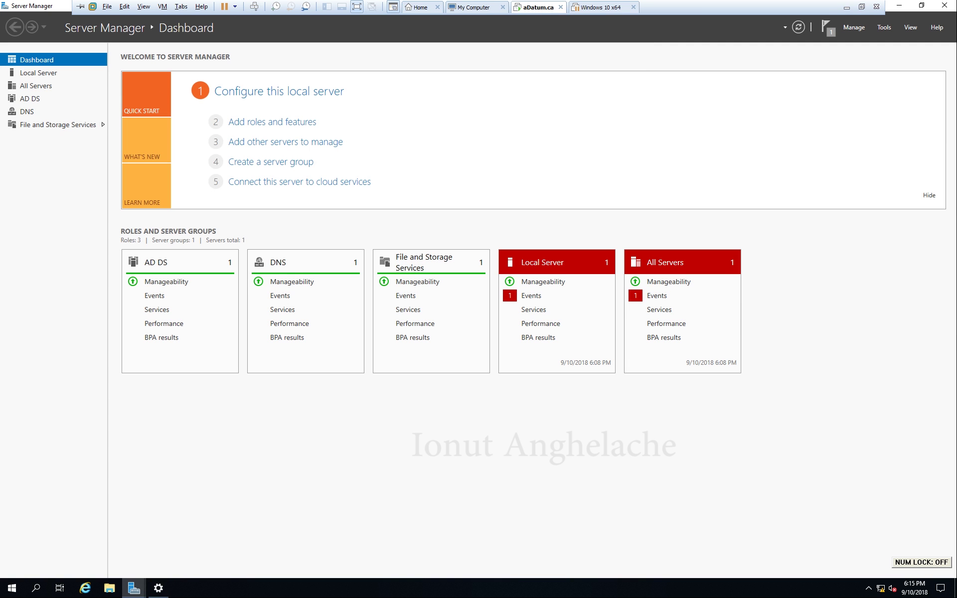
pyautogui.click(169, 582)
pyautogui.click(75, 154)
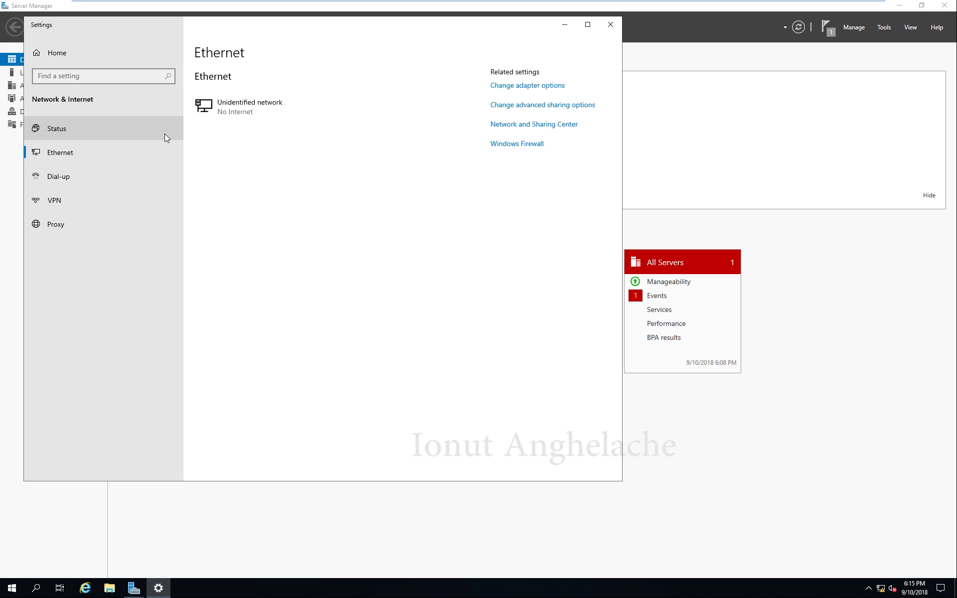
pyautogui.click(534, 124)
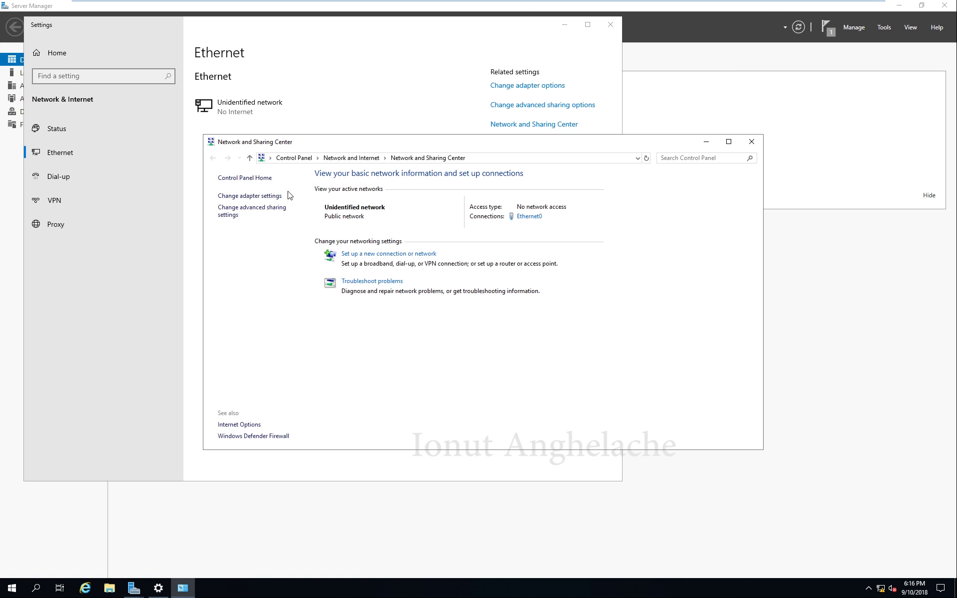
# Rename the Ethernet0 adapter to 'Public' in the adapter settings list.
pyautogui.click(274, 196)
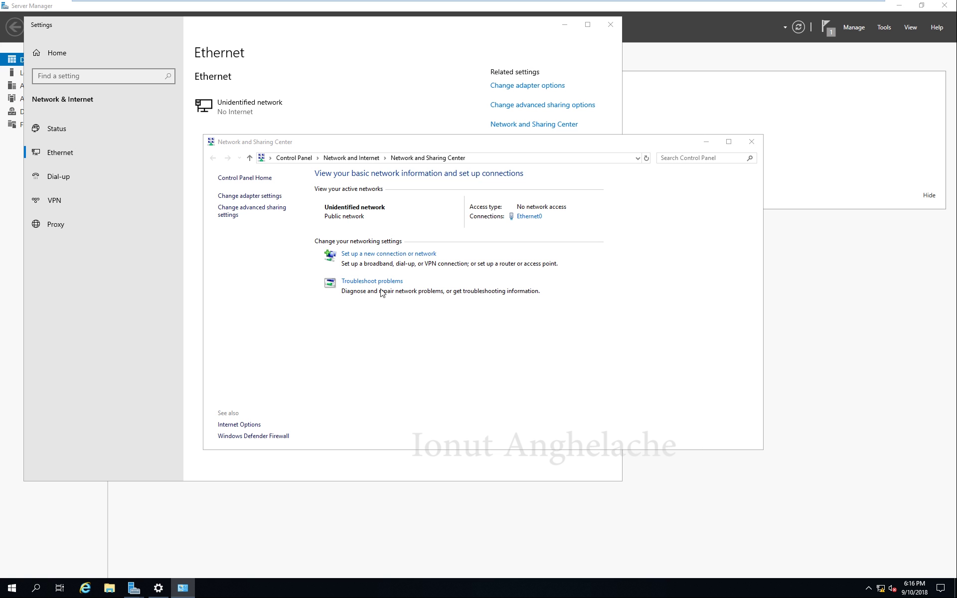
pyautogui.click(263, 197)
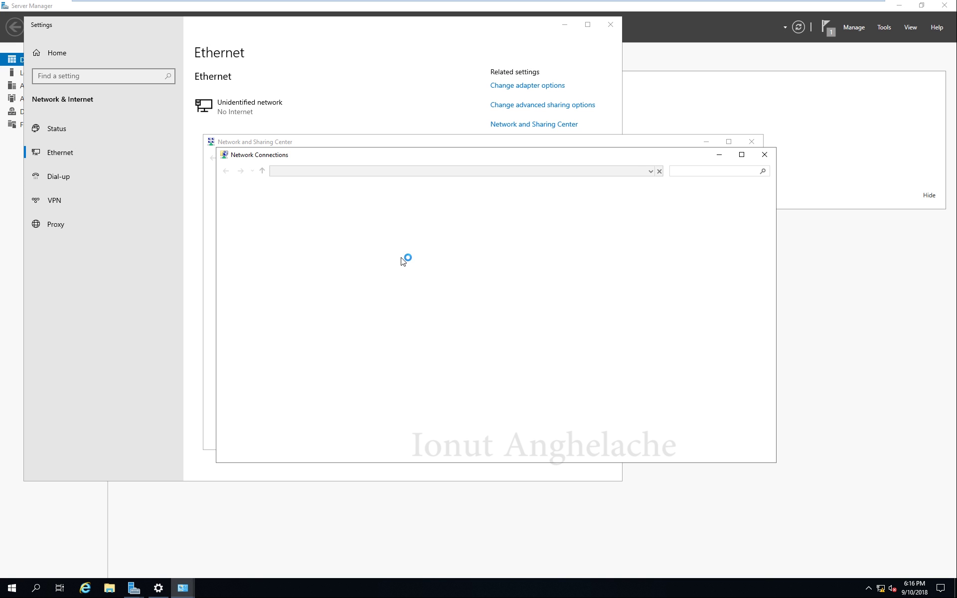
pyautogui.click(306, 219)
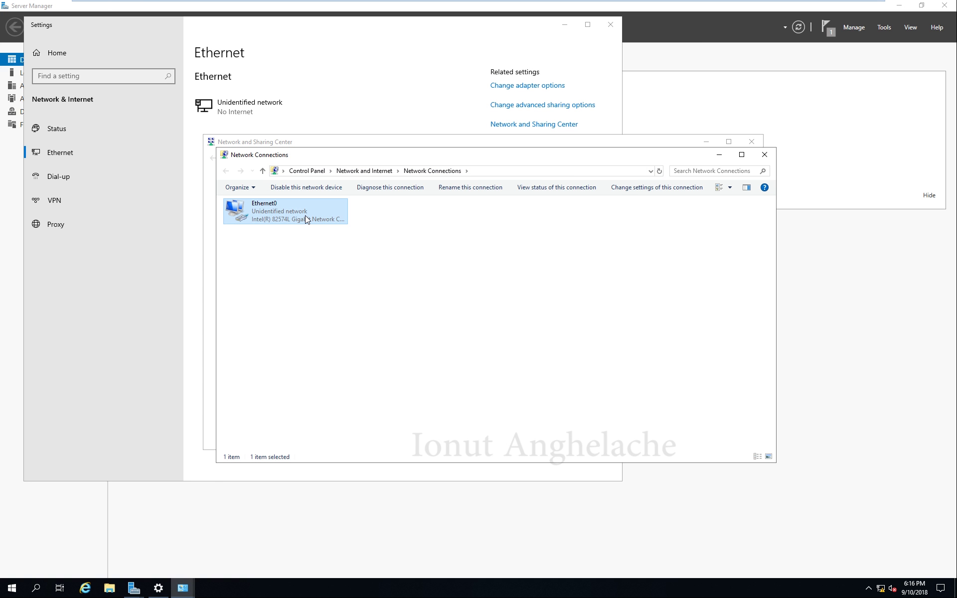
pyautogui.moveTo(235, 246); pyautogui.dragTo(483, 233)
pyautogui.click(303, 208)
pyautogui.press('F2')
pyautogui.write('Public')
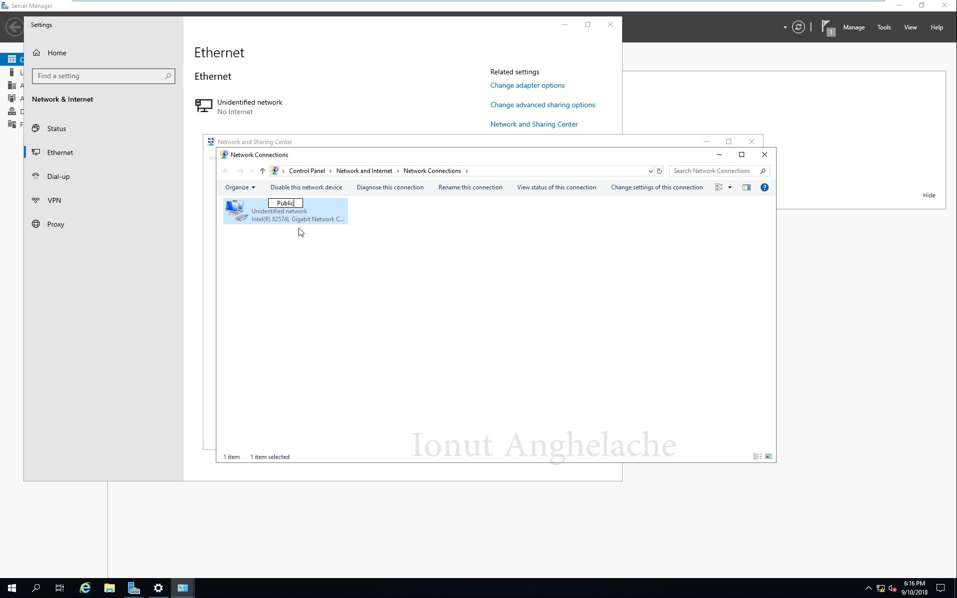
pyautogui.click(308, 230)
pyautogui.click(275, 213)
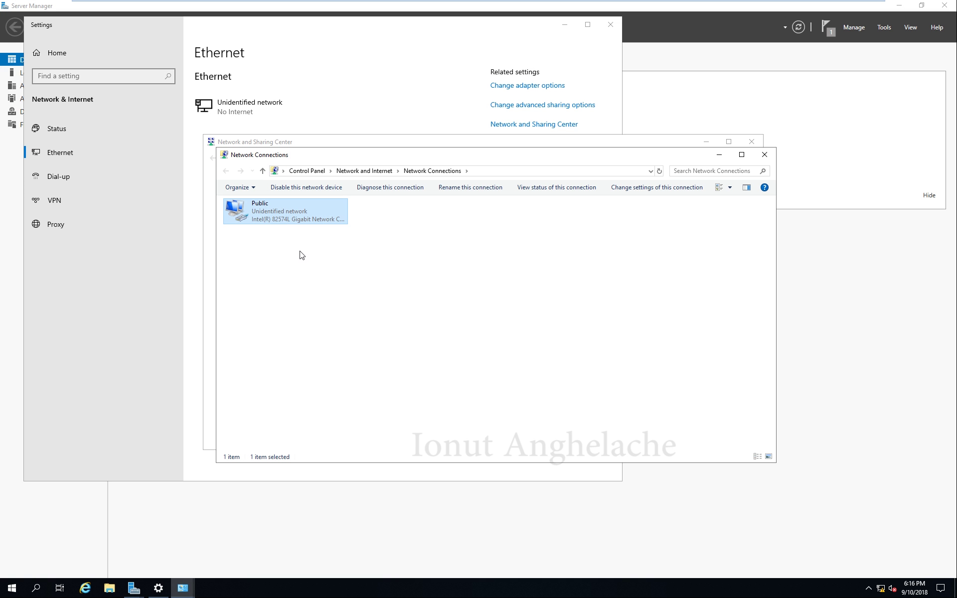
pyautogui.rightClick(276, 213)
# Set Public's IPv4 properties to obtain the IP and DNS server addresses automatically.
pyautogui.click(337, 311)
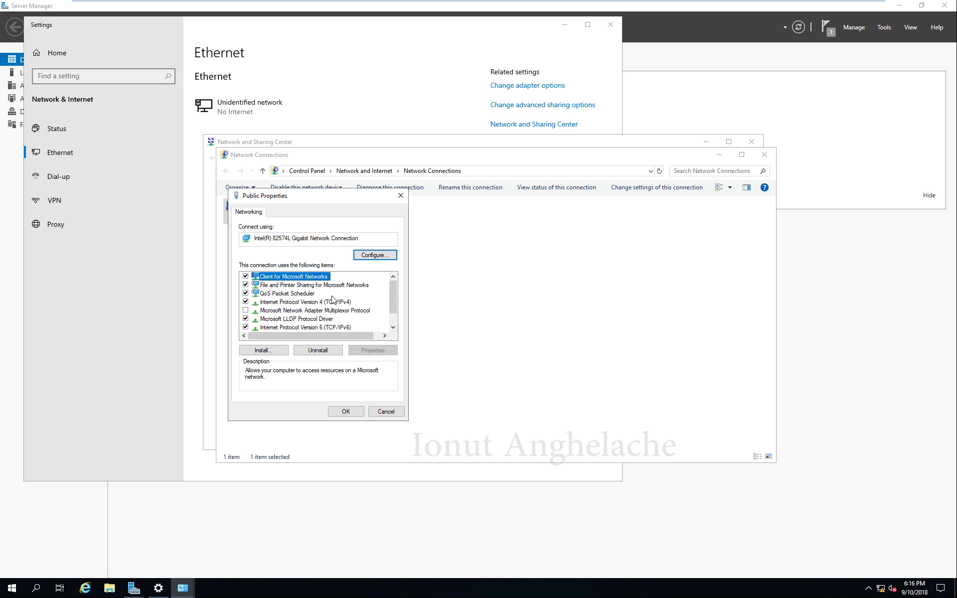
pyautogui.click(319, 301)
pyautogui.click(372, 350)
pyautogui.click(289, 296)
pyautogui.click(290, 363)
pyautogui.click(381, 443)
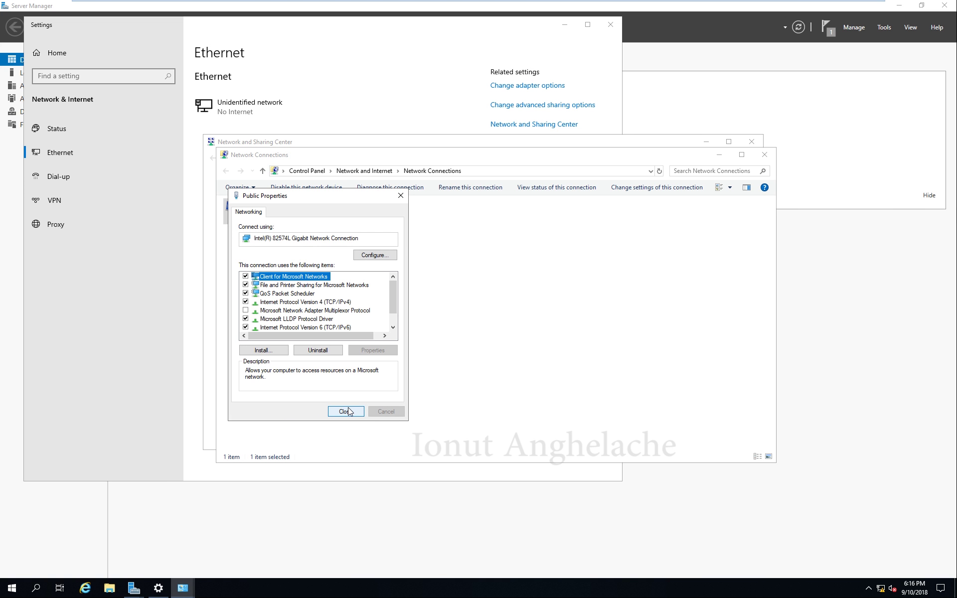
pyautogui.click(350, 411)
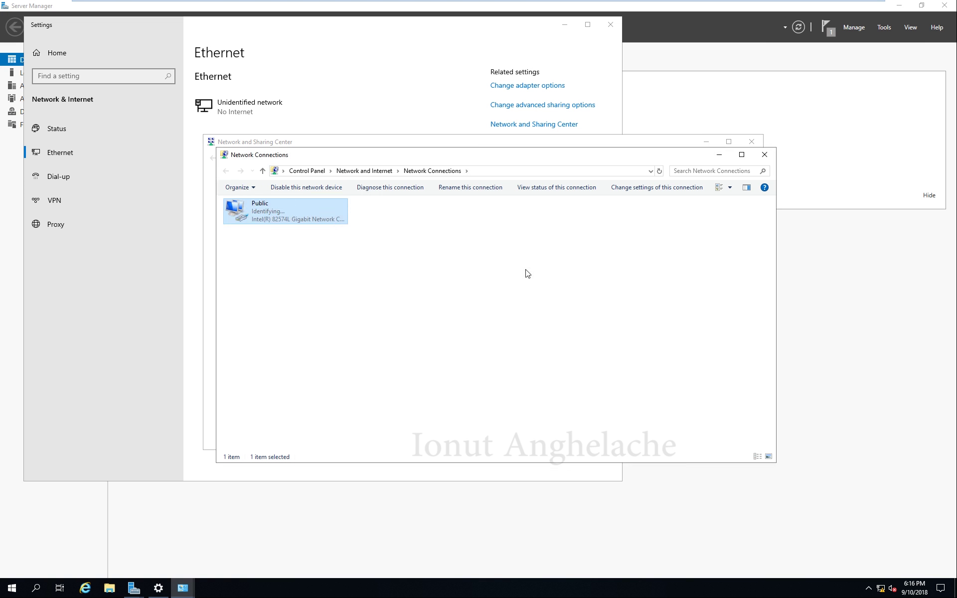
# Switch the aDatum.ca VM's network adapter from Host-only to NAT in VMware settings.
pyautogui.moveTo(488, 4)
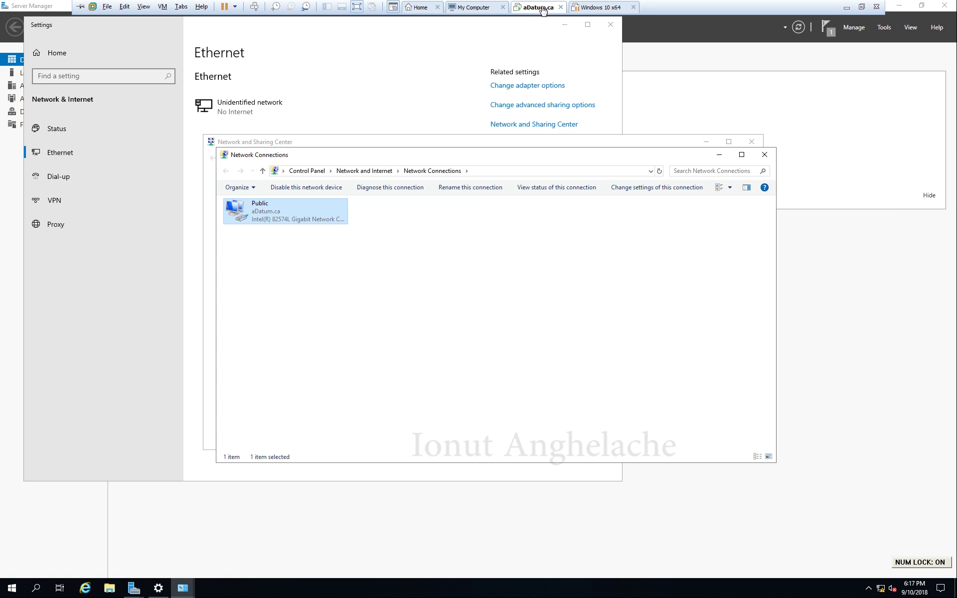
pyautogui.rightClick(532, 7)
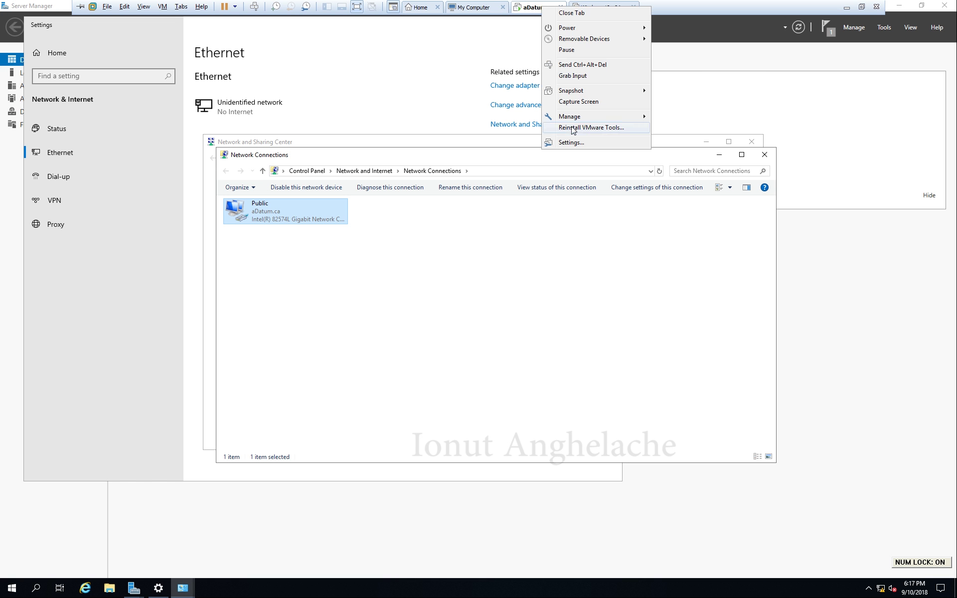
pyautogui.click(532, 10)
pyautogui.rightClick(532, 8)
pyautogui.click(581, 142)
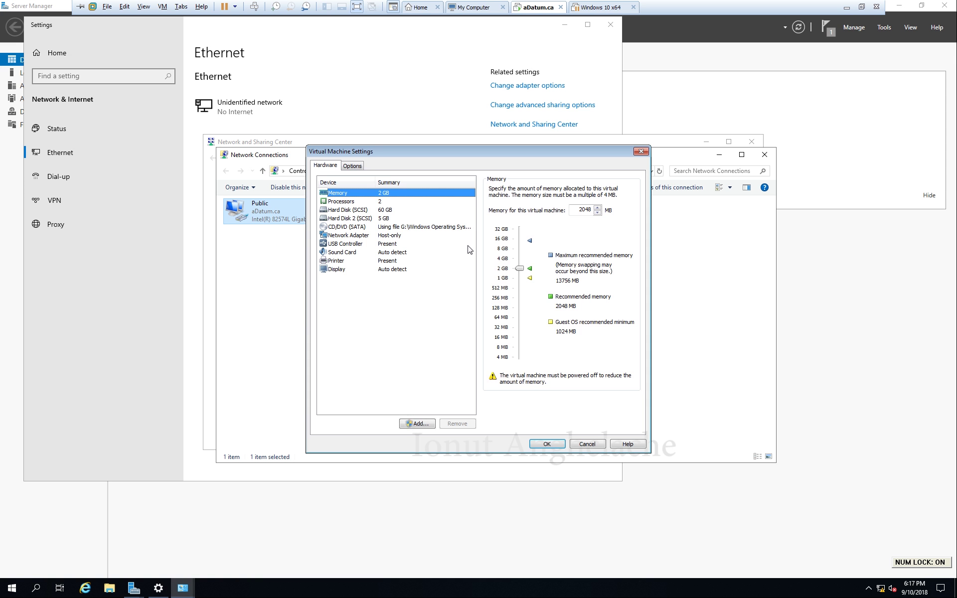
pyautogui.click(357, 236)
pyautogui.click(500, 251)
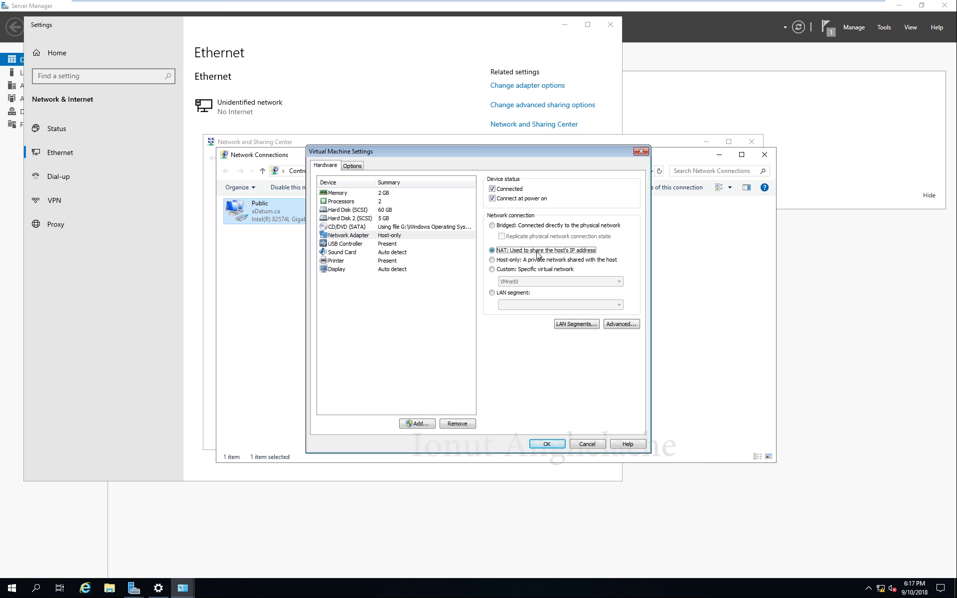
pyautogui.click(551, 444)
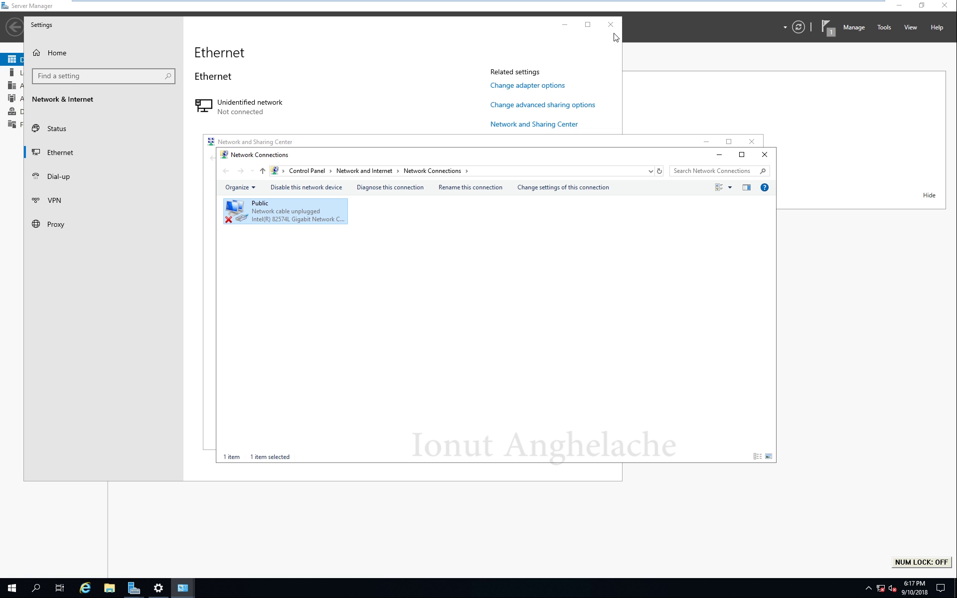
pyautogui.click(491, 263)
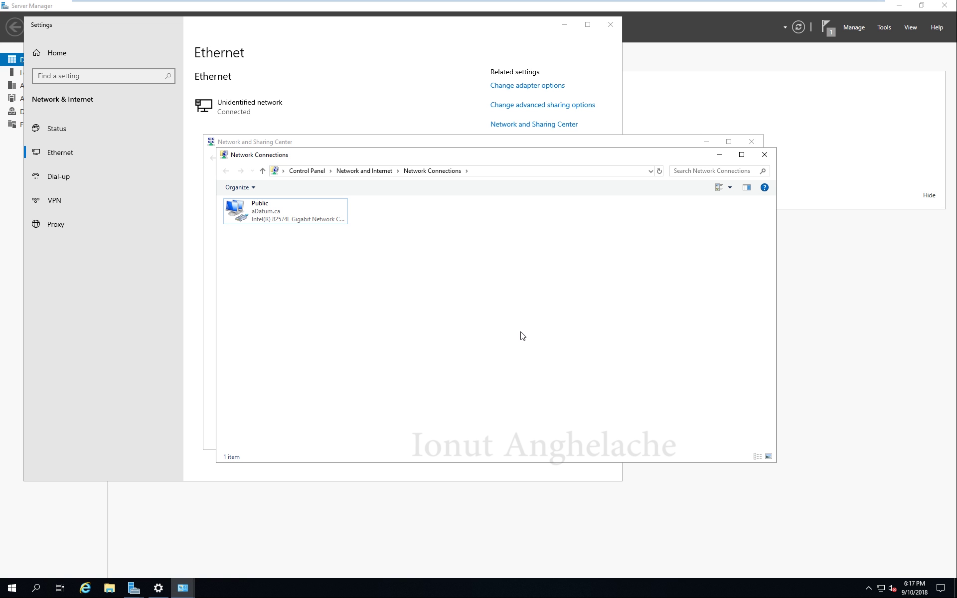
# Ping google.ca from a Command Prompt, get replies from 172.217.2.99, then close it.
pyautogui.press('super+r')
pyautogui.write('cmd')
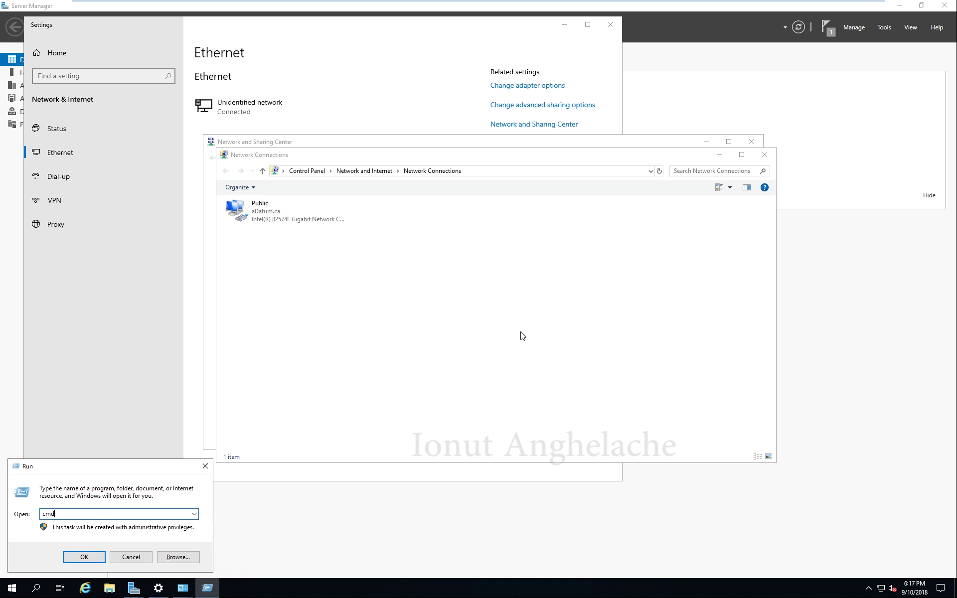
pyautogui.press('Return')
pyautogui.write('pi')
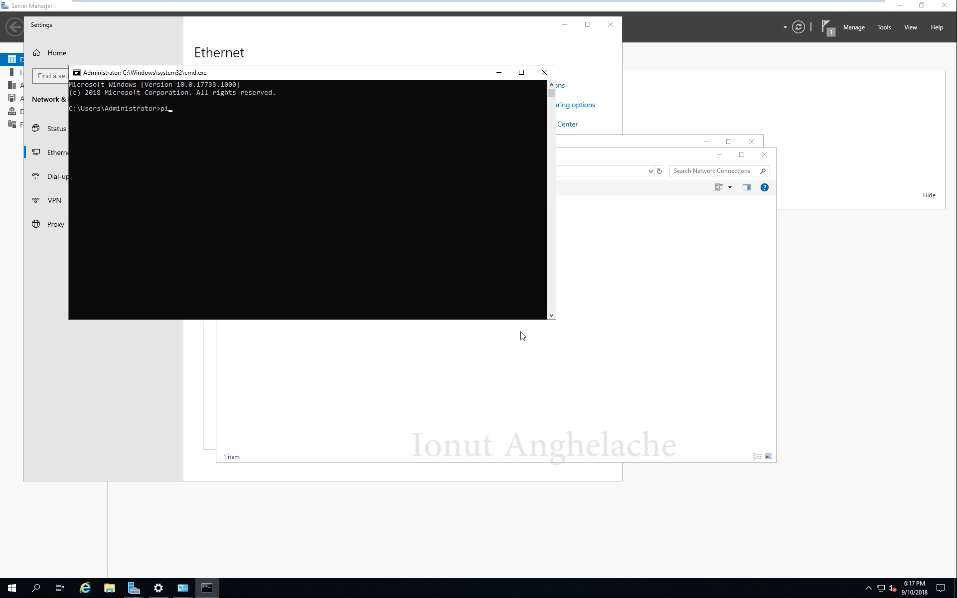
pyautogui.write('ng google.ca')
pyautogui.press('Return')
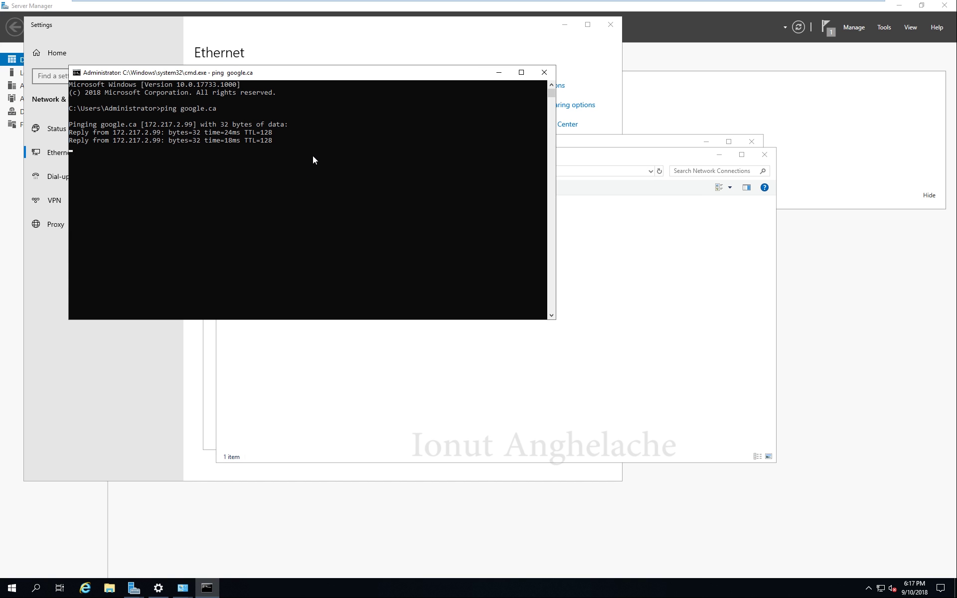
pyautogui.click(545, 73)
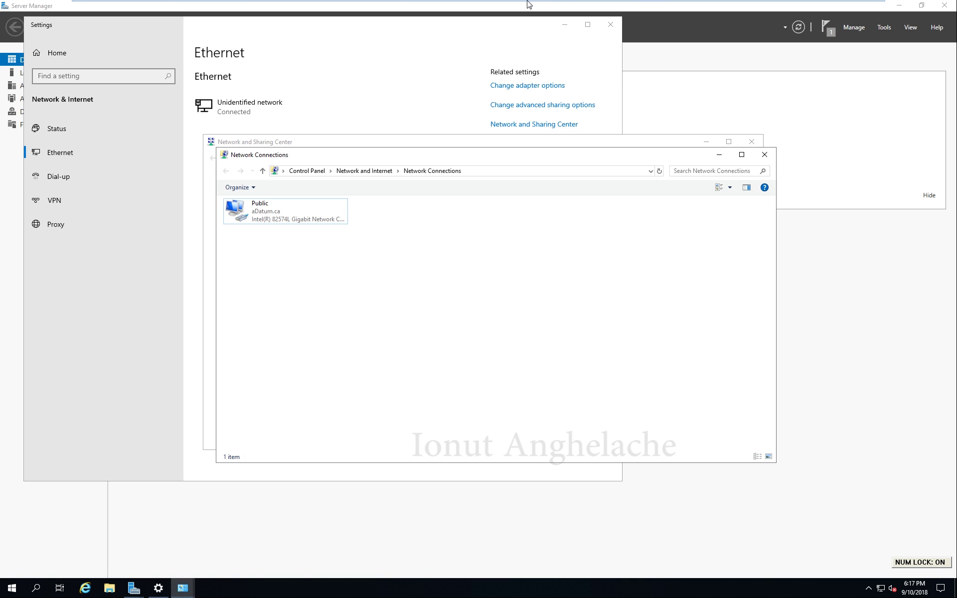
# Add a Host-only network adapter in the VM settings, check it beside the NAT adapter, and save.
pyautogui.rightClick(544, 17)
pyautogui.click(587, 145)
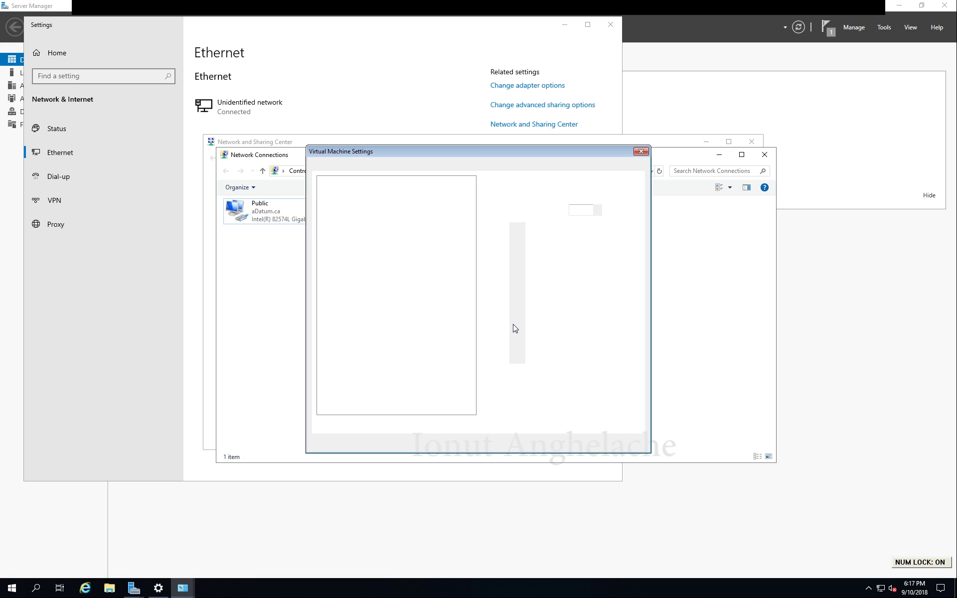
pyautogui.click(417, 424)
pyautogui.click(415, 294)
pyautogui.click(521, 386)
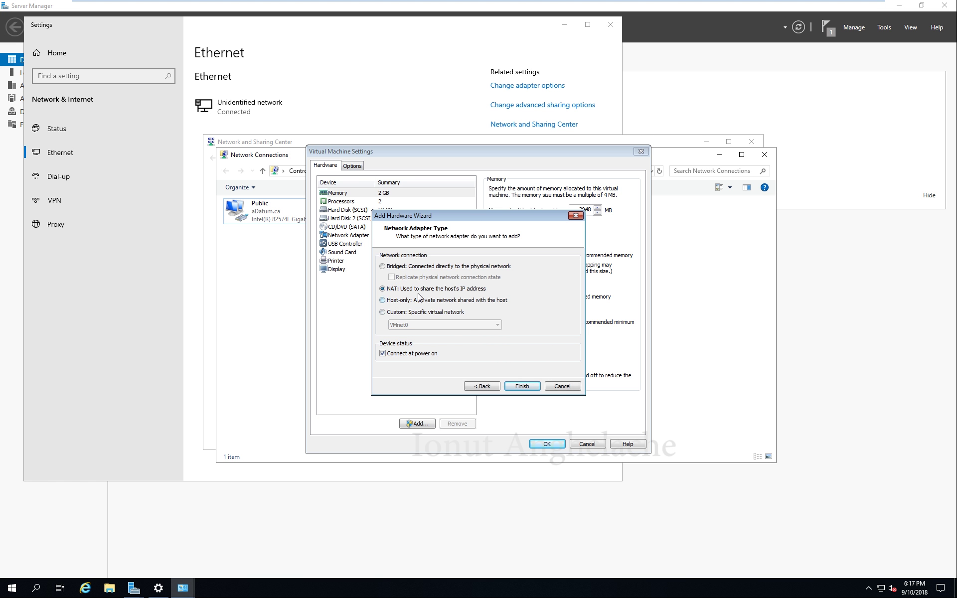
pyautogui.click(522, 386)
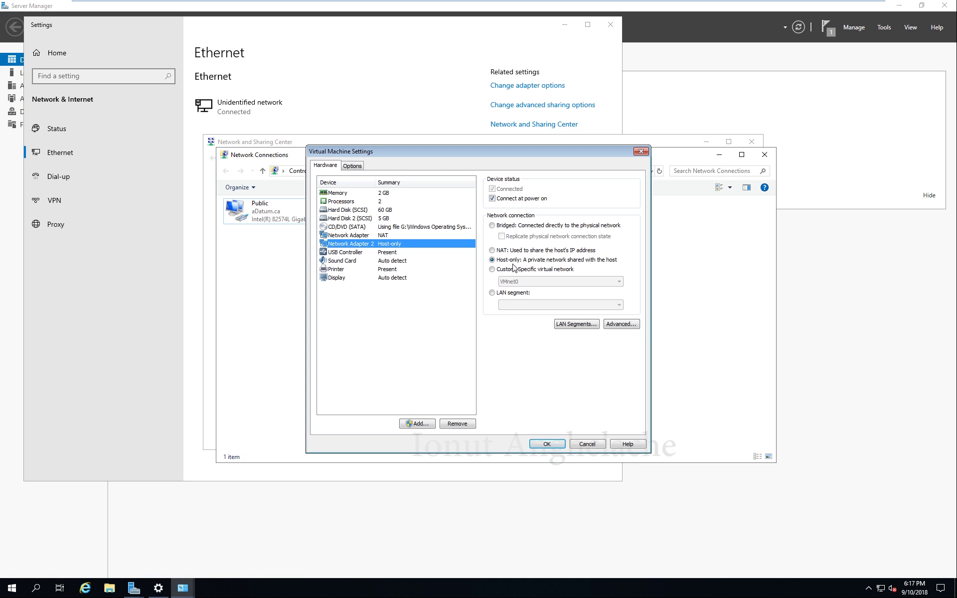
pyautogui.click(428, 236)
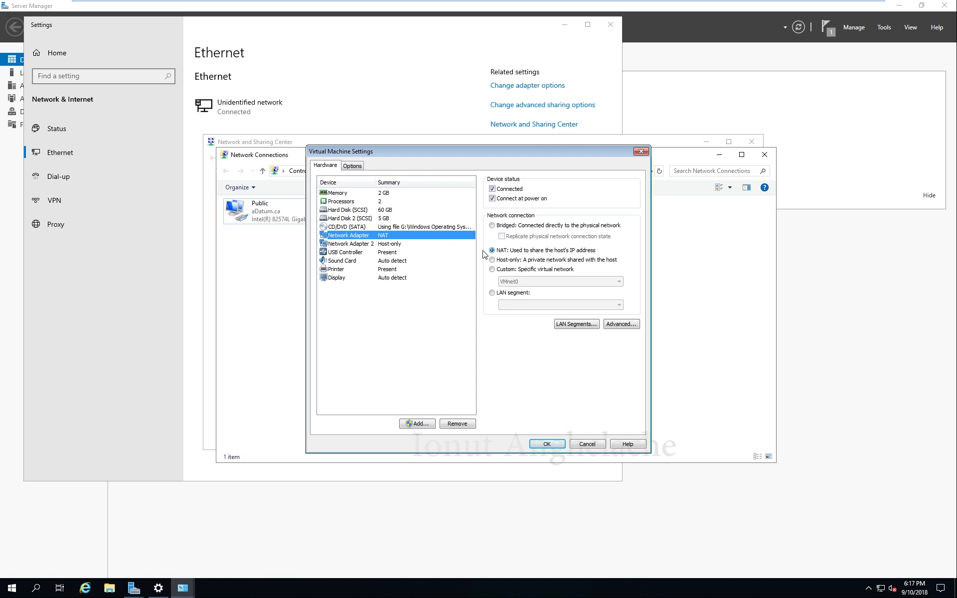
pyautogui.click(413, 244)
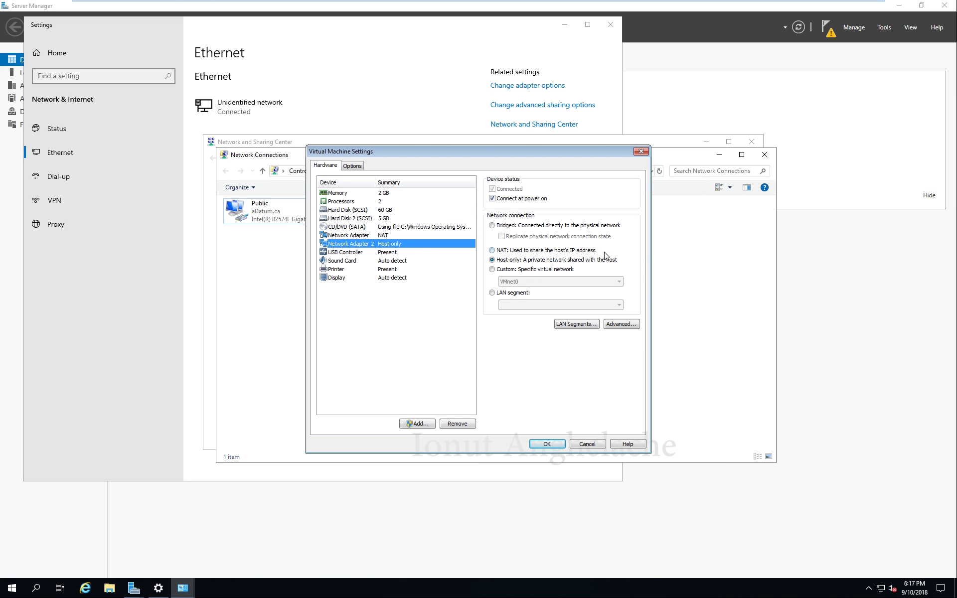
pyautogui.click(547, 444)
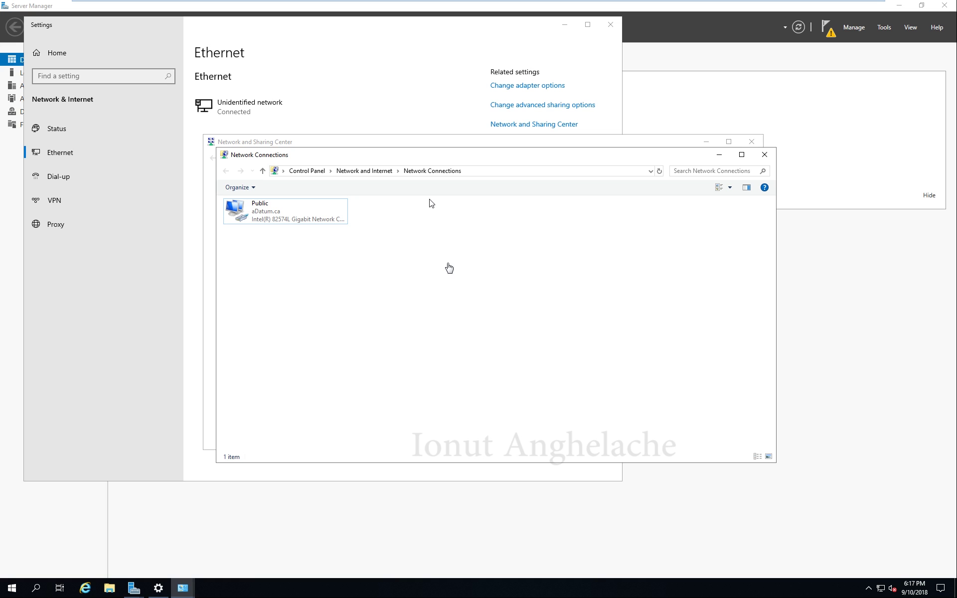
# Refresh Network Connections and rename the new Ethernet1 adapter to Private.
pyautogui.rightClick(423, 258)
pyautogui.click(453, 298)
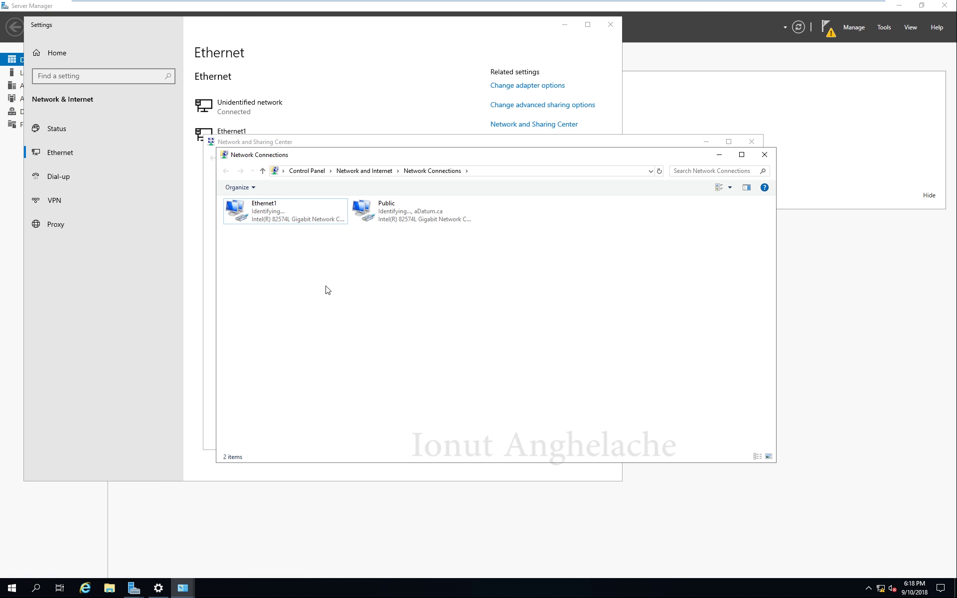
pyautogui.click(289, 220)
pyautogui.press('F2')
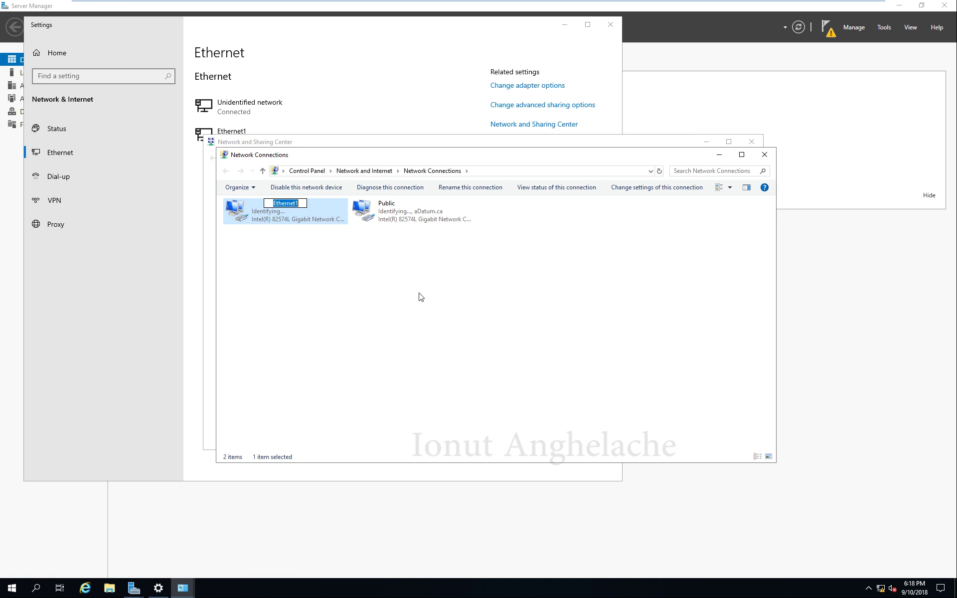
pyautogui.write('Private')
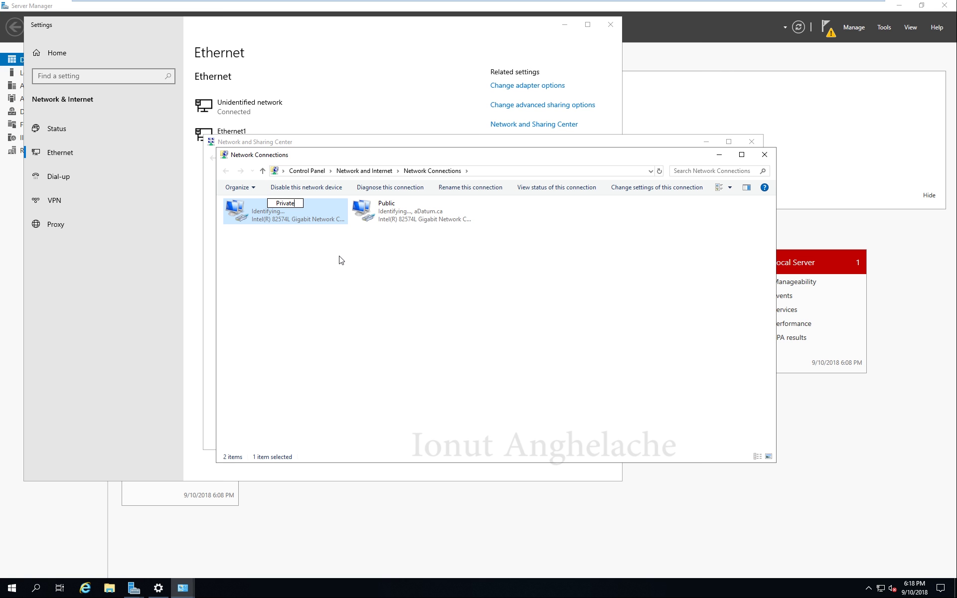
pyautogui.press('Return')
# Refresh the connections list and open the Private adapter's properties.
pyautogui.click(389, 292)
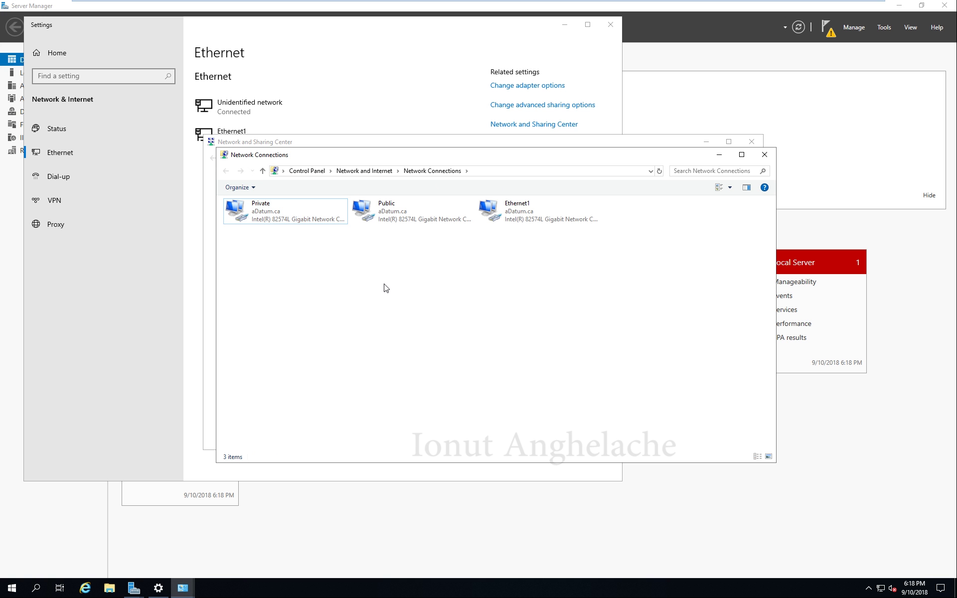
pyautogui.rightClick(399, 302)
pyautogui.click(427, 342)
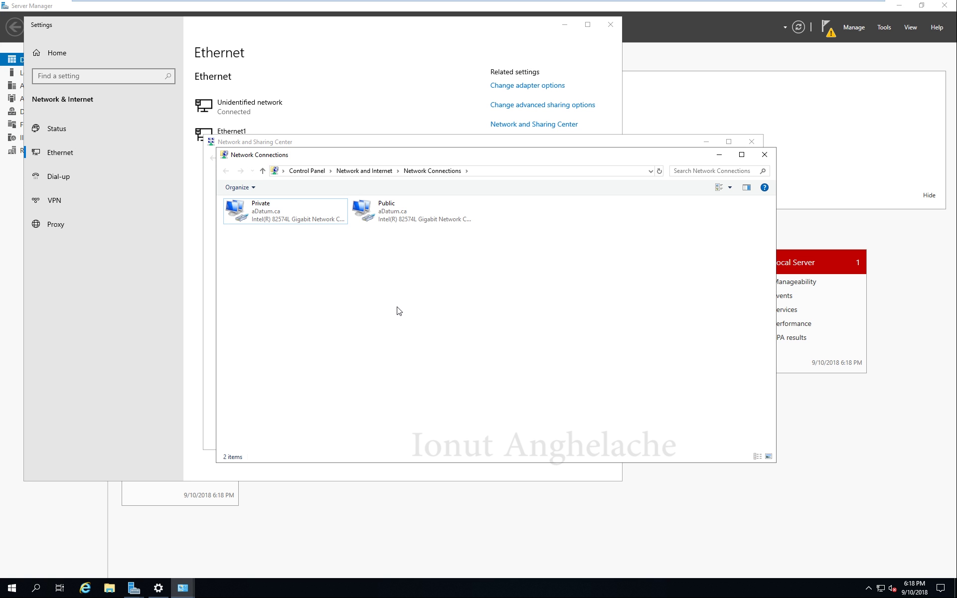
pyautogui.click(247, 211)
pyautogui.rightClick(248, 212)
pyautogui.click(278, 308)
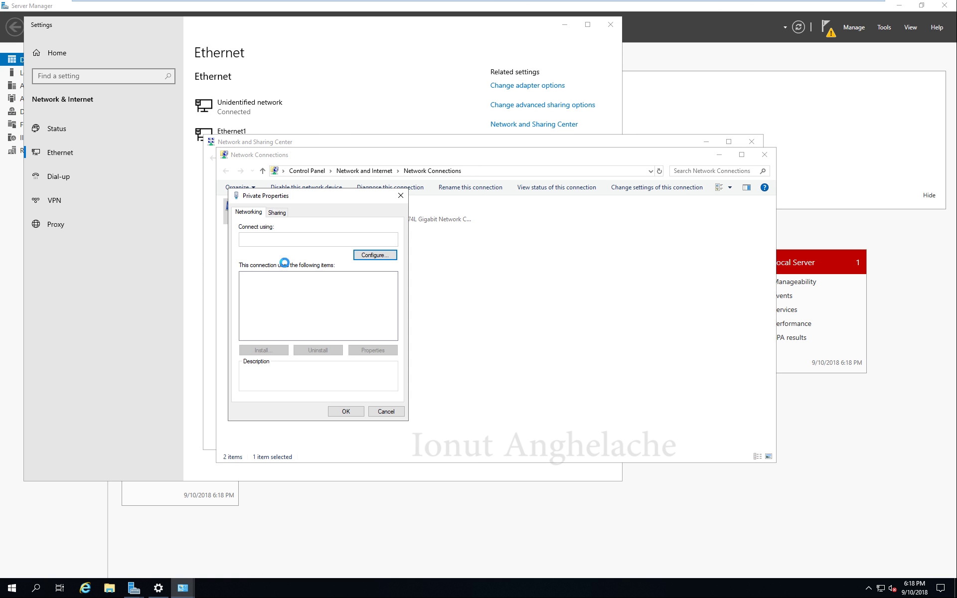
# Give Private static IPv4 192.168.1.200, mask 255.255.255.0, DNS 192.168.1.200, and close.
pyautogui.click(319, 302)
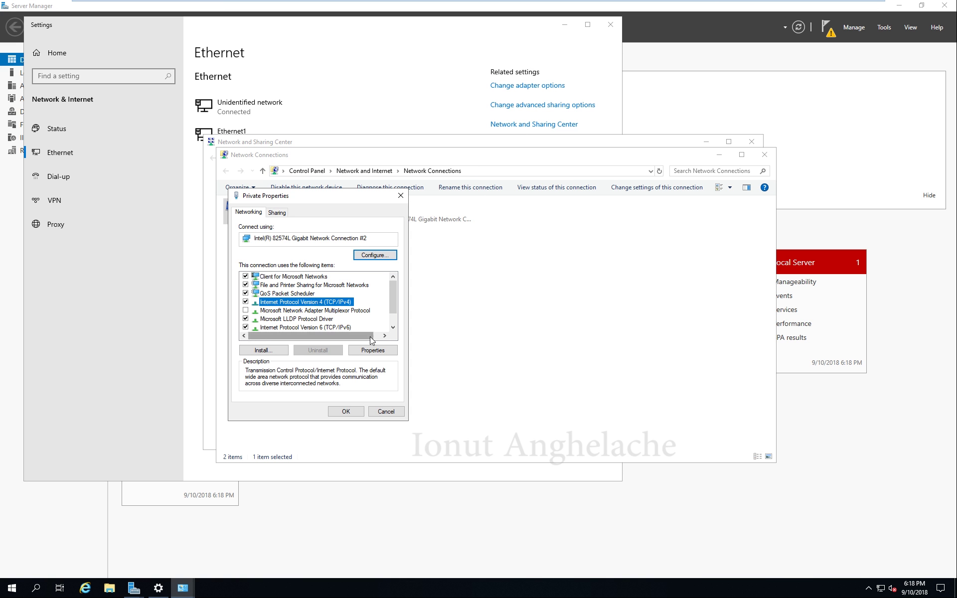
pyautogui.click(379, 350)
pyautogui.click(264, 306)
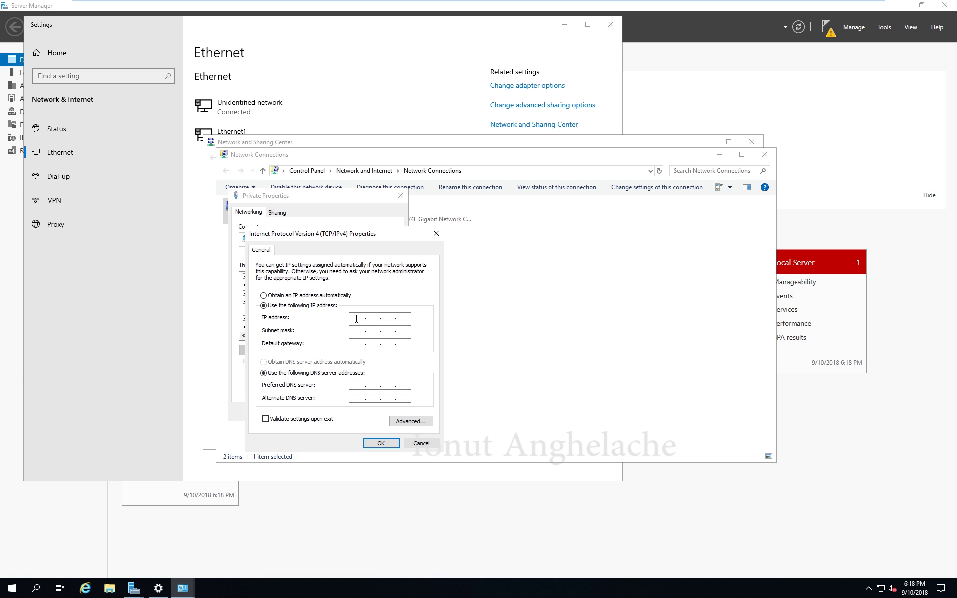
pyautogui.press('Num_Lock')
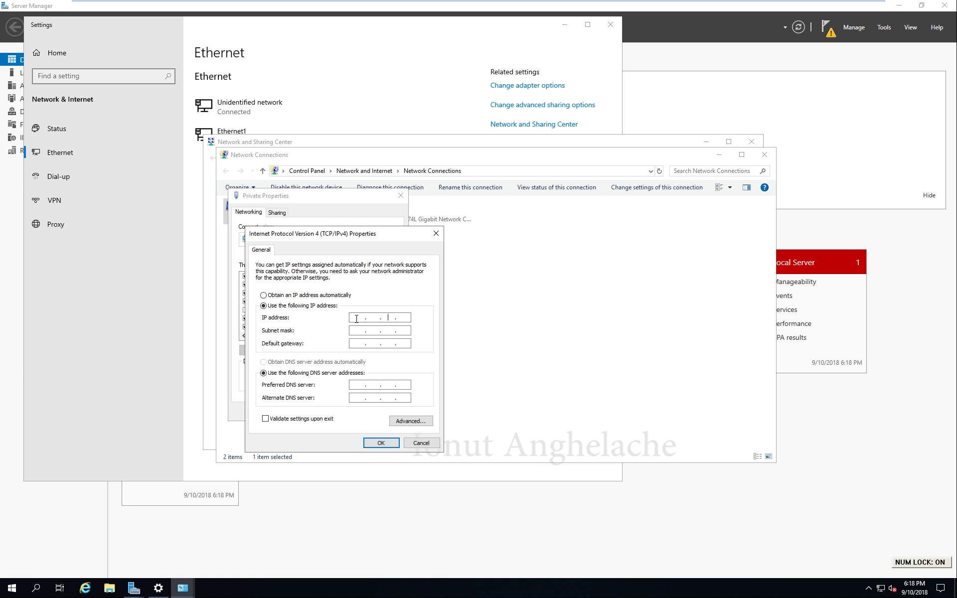
pyautogui.write('192 . 168 . 1 . 200')
pyautogui.press('Tab')
pyautogui.press('Tab')
pyautogui.press('Tab')
pyautogui.press('Tab')
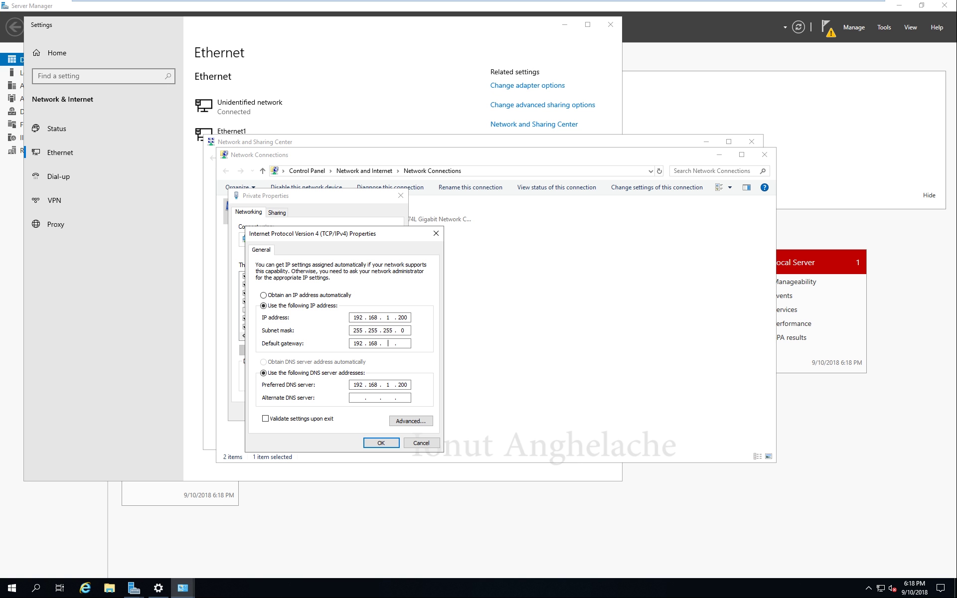
pyautogui.press('BackSpace')
pyautogui.press('BackSpace')
pyautogui.press('BackSpace')
pyautogui.press('BackSpace')
pyautogui.press('BackSpace')
pyautogui.press('BackSpace')
pyautogui.press('BackSpace')
pyautogui.press('BackSpace')
pyautogui.click(381, 443)
pyautogui.click(348, 412)
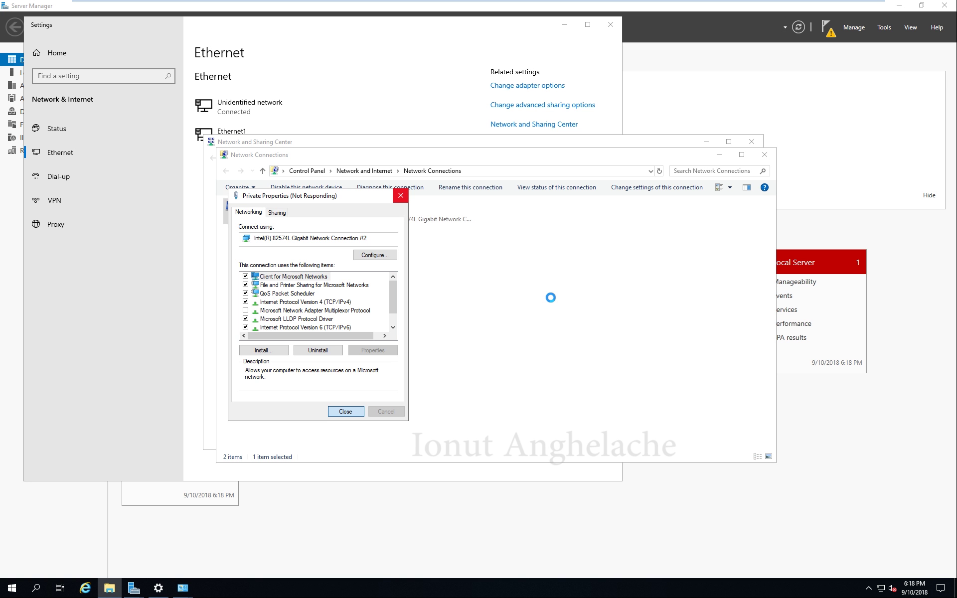
pyautogui.click(827, 29)
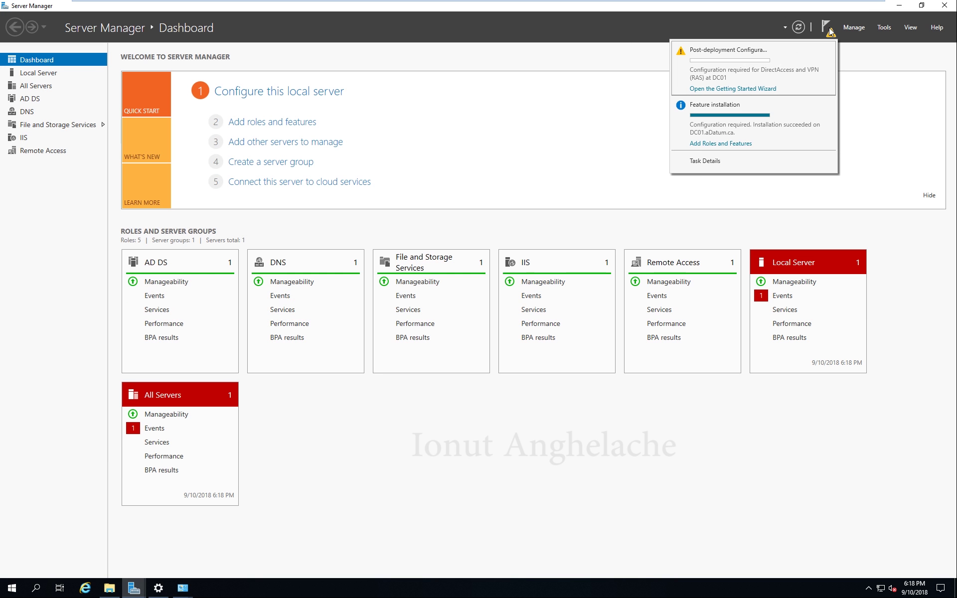
# Launch the Remote Access Getting Started Wizard from the Server Manager notifications.
pyautogui.click(753, 90)
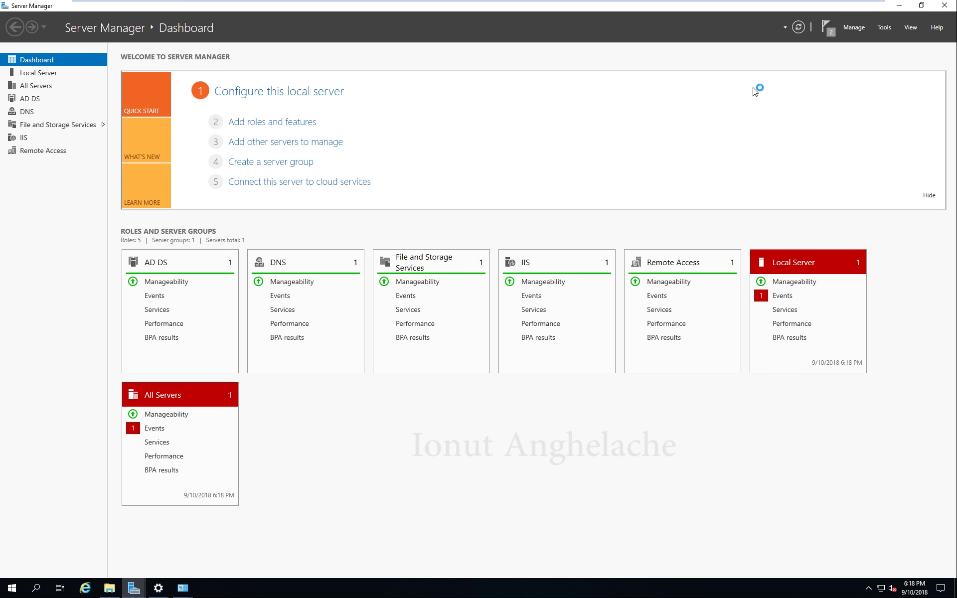
pyautogui.click(820, 33)
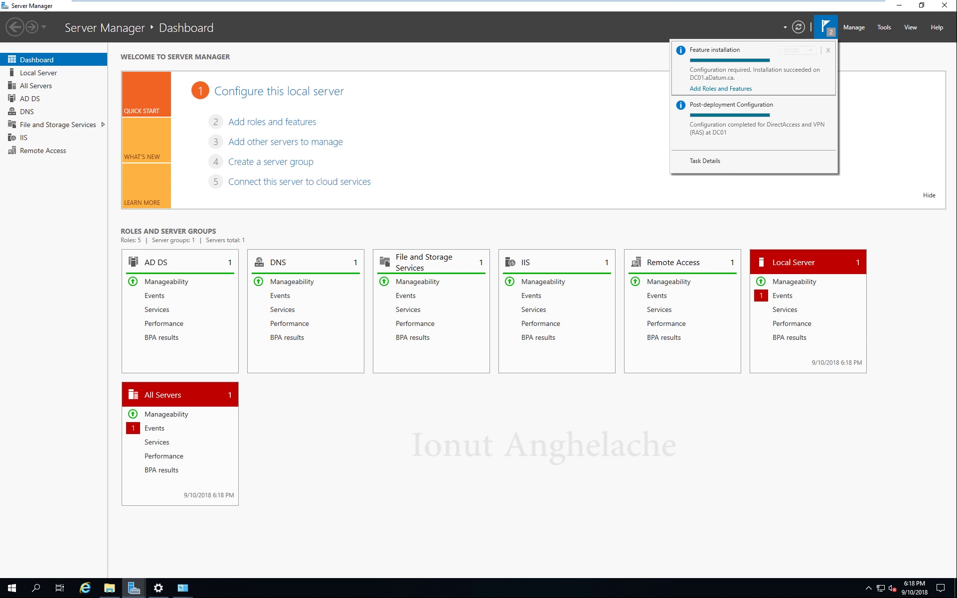
pyautogui.click(599, 105)
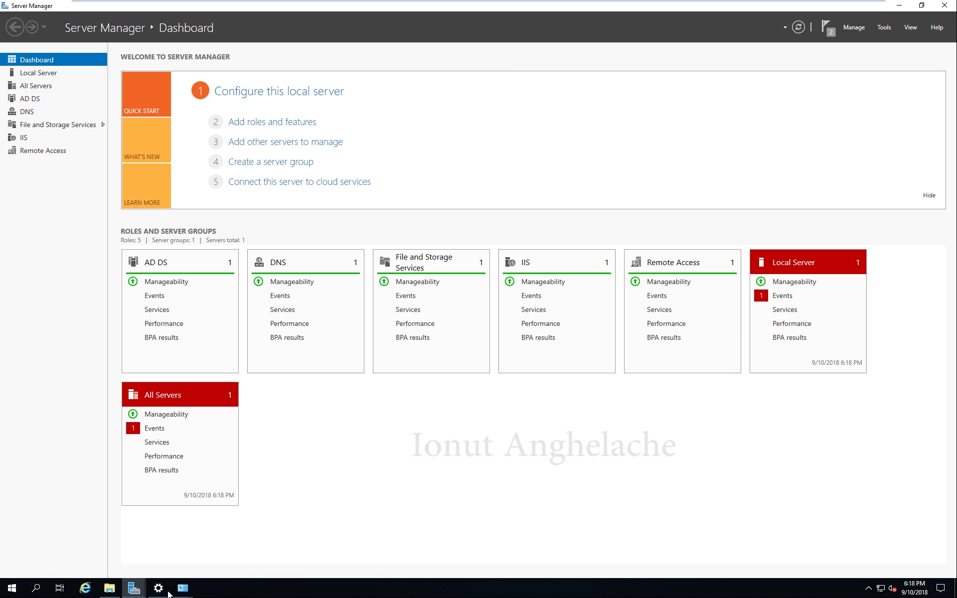
# Check the Private and Public adapters in Network Connections, then close the window.
pyautogui.moveTo(185, 587)
pyautogui.click(222, 558)
pyautogui.moveTo(183, 587)
pyautogui.click(218, 522)
pyautogui.click(574, 277)
pyautogui.click(297, 222)
pyautogui.click(412, 227)
pyautogui.click(399, 204)
pyautogui.moveTo(377, 252); pyautogui.dragTo(380, 214)
pyautogui.click(271, 214)
pyautogui.rightClick(271, 214)
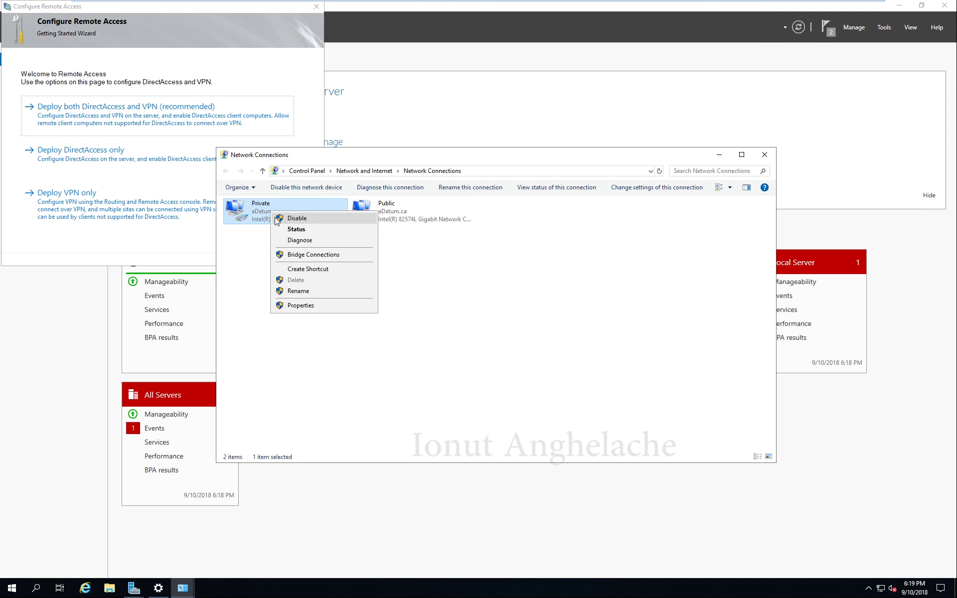
pyautogui.click(708, 222)
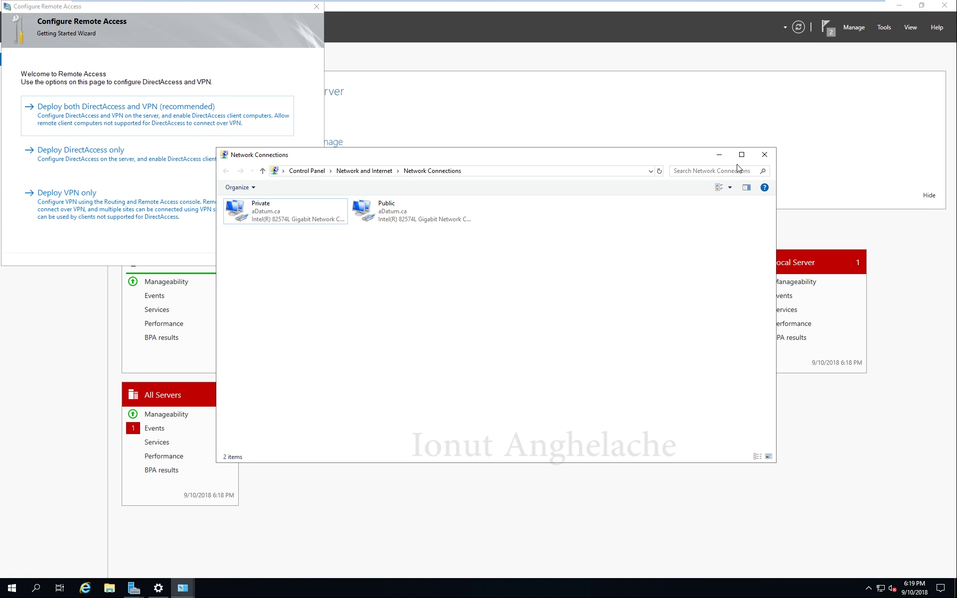
pyautogui.click(766, 154)
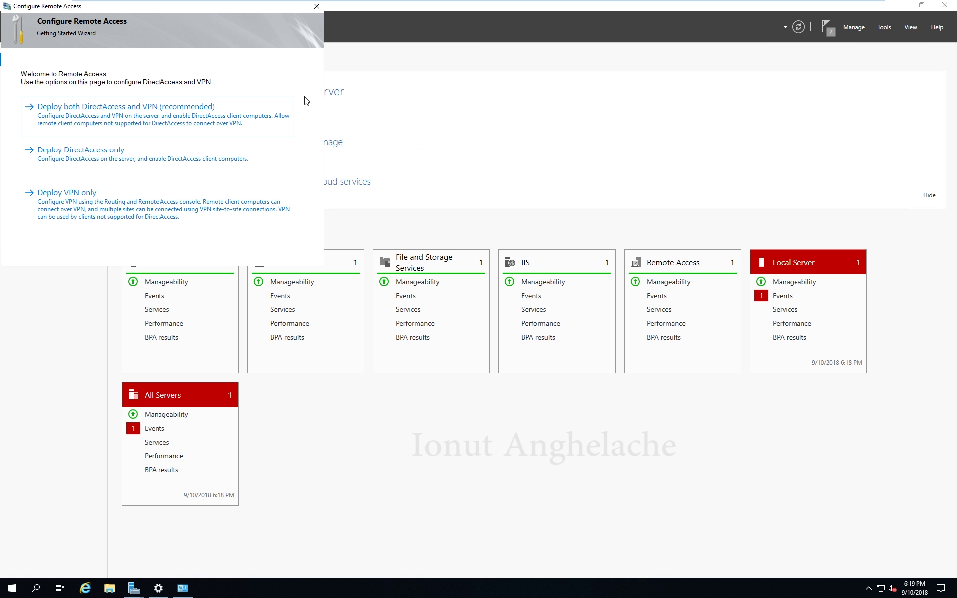
# Choose Deploy VPN only, then open and close the Routing and Remote Access console.
pyautogui.click(167, 204)
pyautogui.click(884, 28)
pyautogui.click(828, 316)
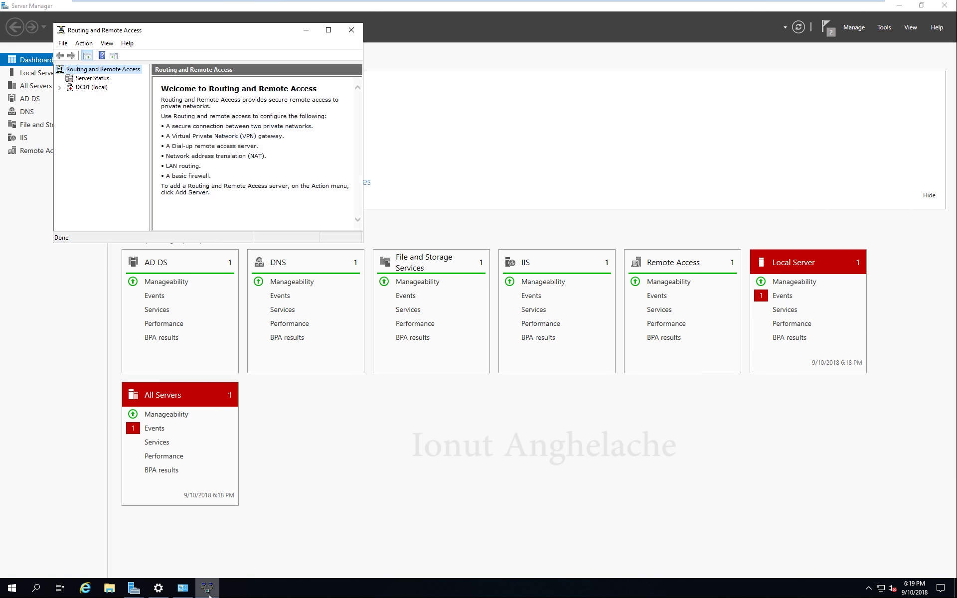
pyautogui.click(351, 30)
# In Add Roles and Features, select Network Policy and Access Services with its management tools.
pyautogui.click(846, 38)
pyautogui.click(850, 41)
pyautogui.click(387, 385)
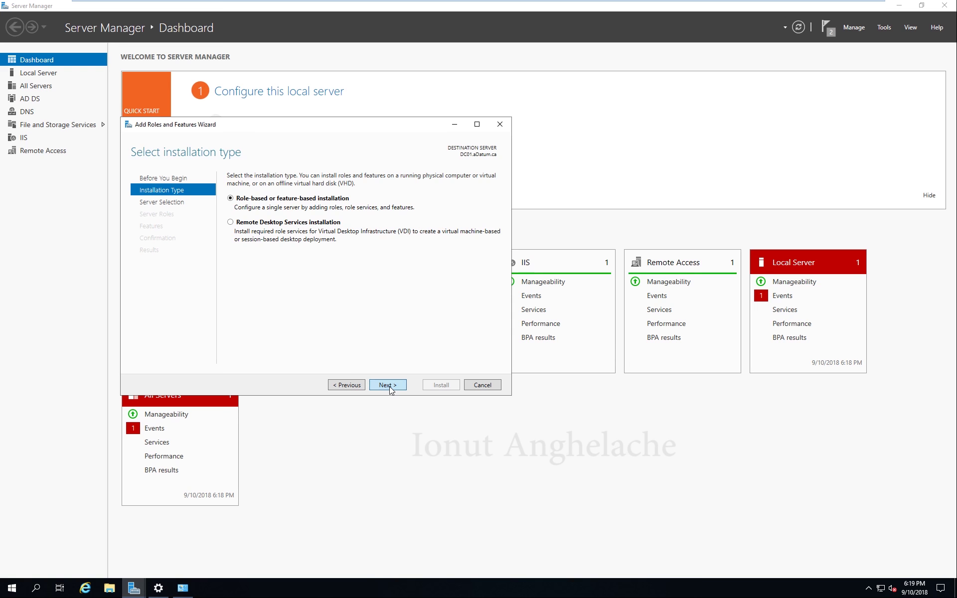
pyautogui.click(388, 385)
pyautogui.click(387, 385)
pyautogui.scroll(-1, 347, 339)
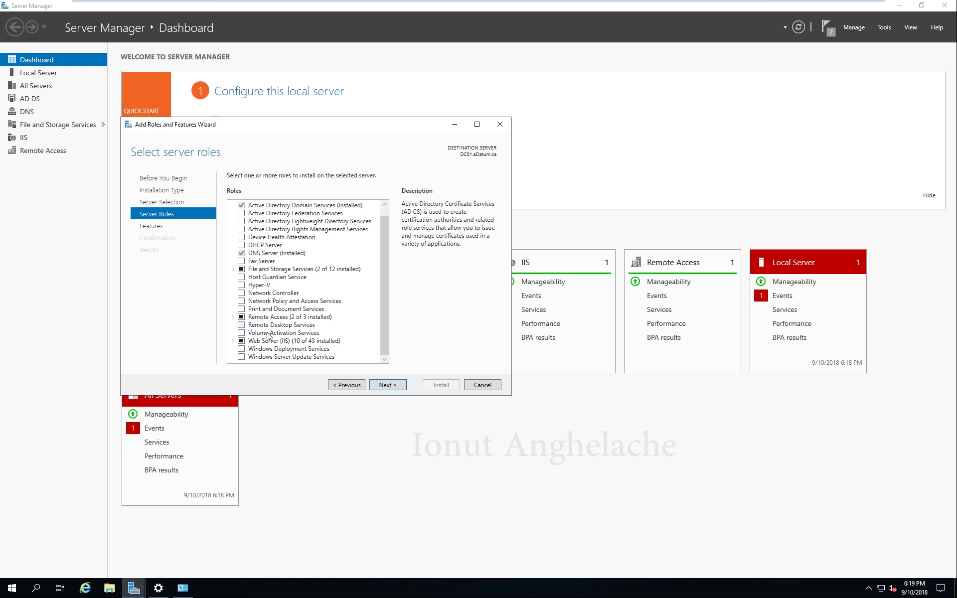
pyautogui.click(233, 317)
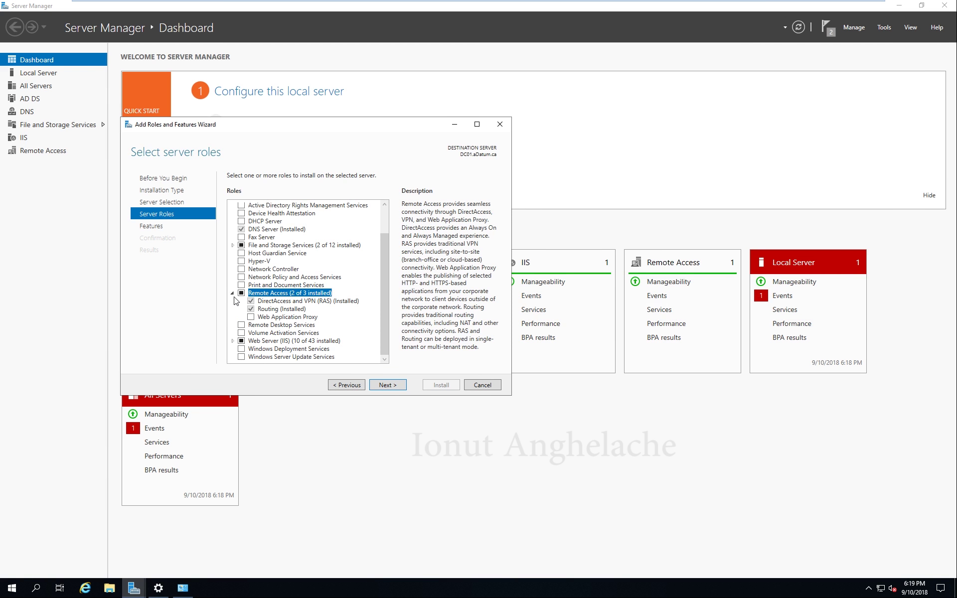
pyautogui.click(233, 294)
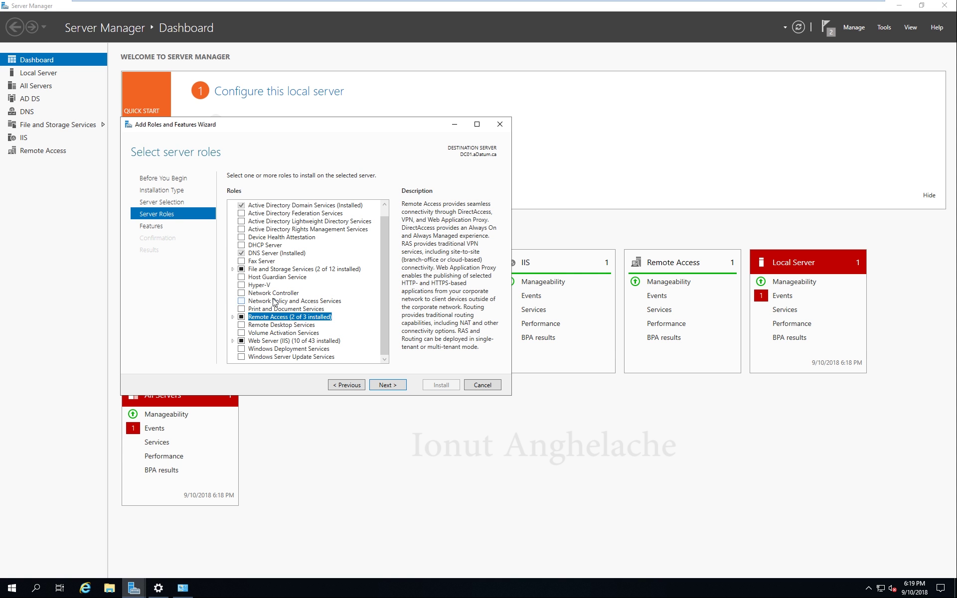
pyautogui.click(242, 302)
pyautogui.click(349, 343)
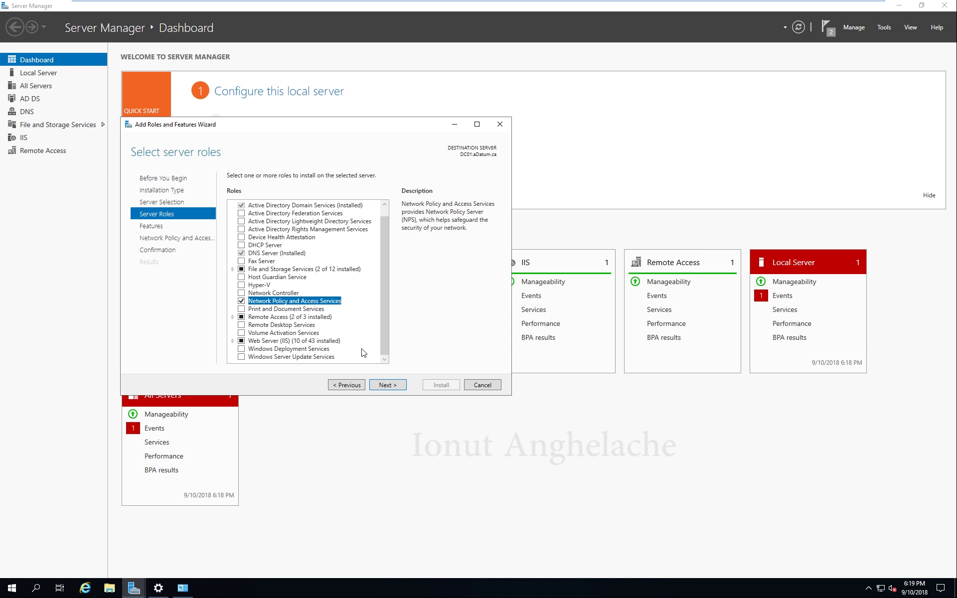
# Advance to confirmation, install the role, and close the wizard.
pyautogui.click(386, 386)
pyautogui.click(387, 386)
pyautogui.click(387, 386)
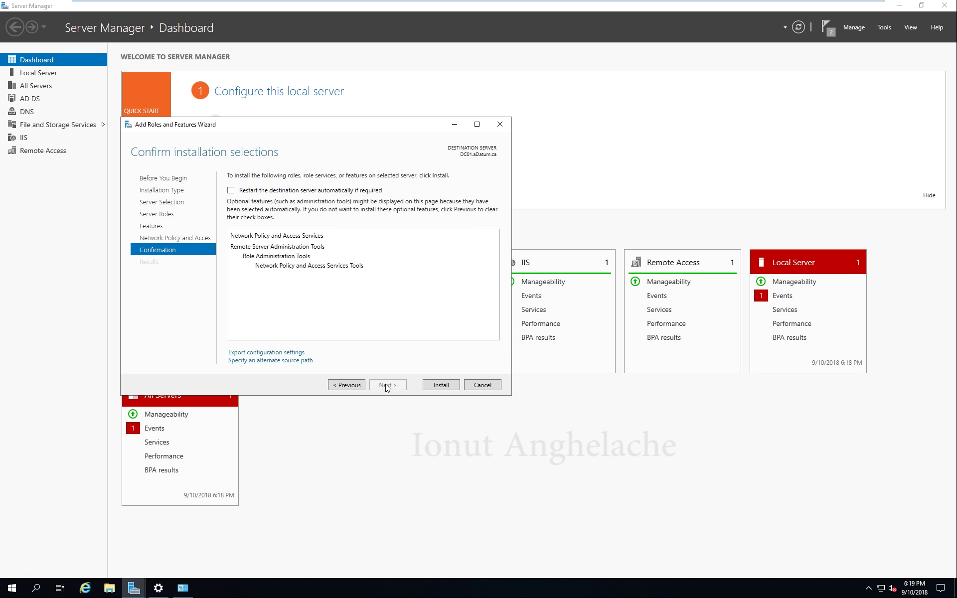
pyautogui.click(439, 386)
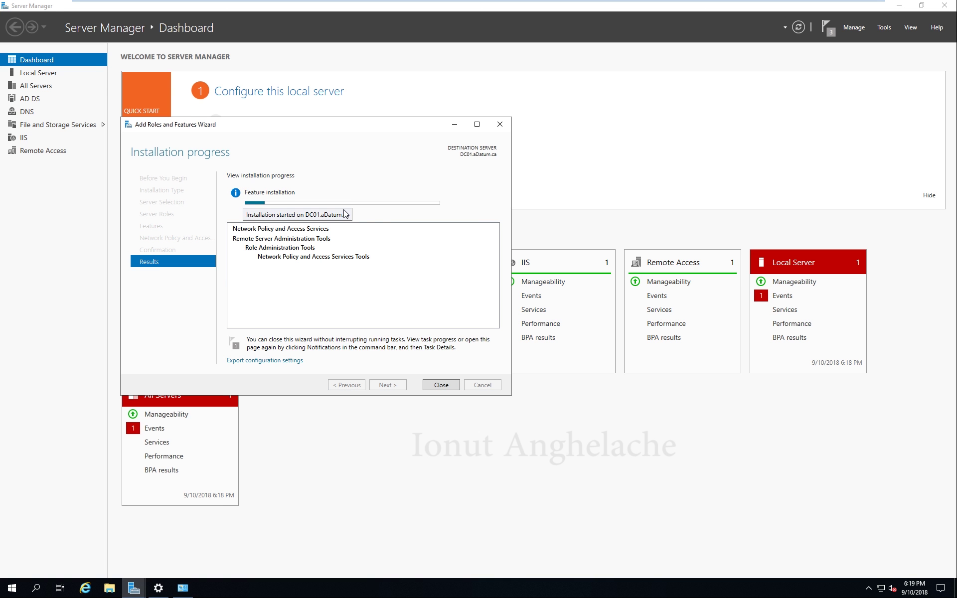
pyautogui.click(452, 125)
pyautogui.click(877, 28)
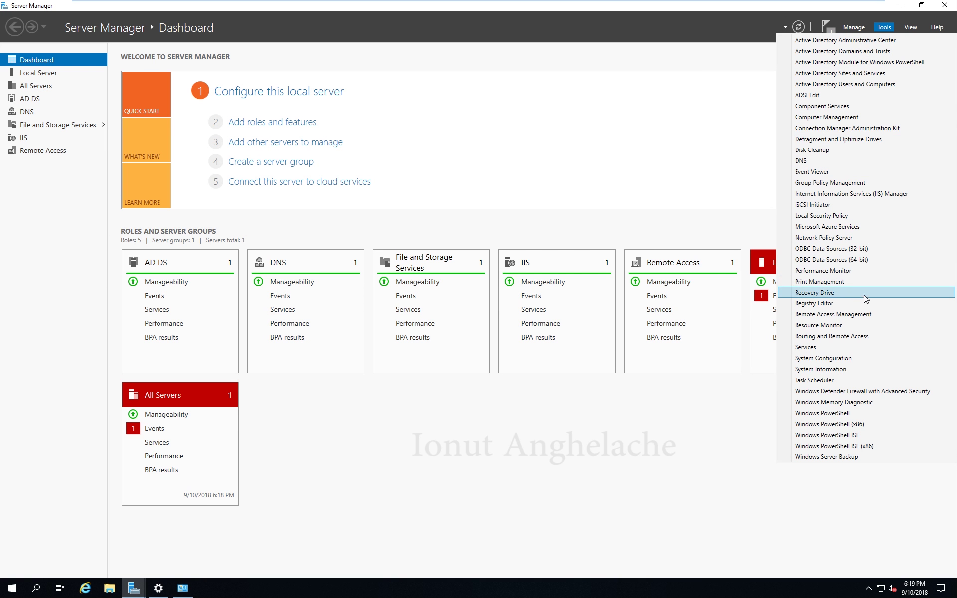
# Open Routing and Remote Access and start Configure and Enable on DC01.
pyautogui.click(867, 338)
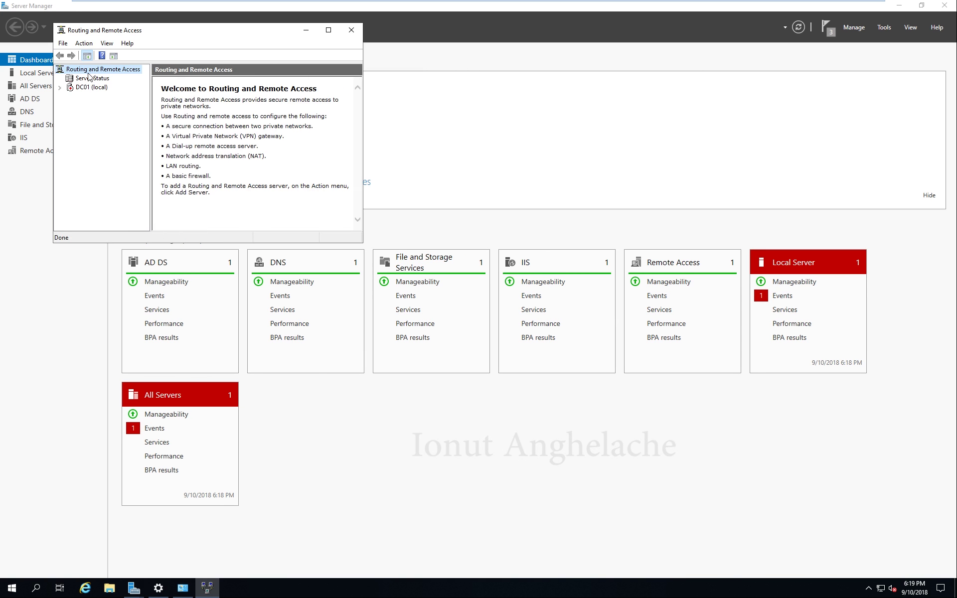
pyautogui.click(90, 87)
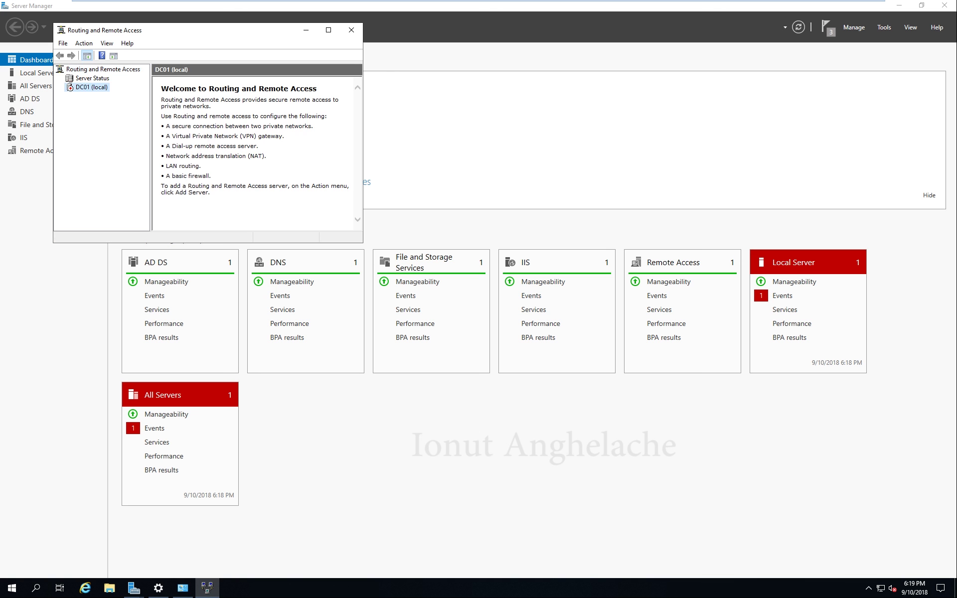
pyautogui.rightClick(84, 88)
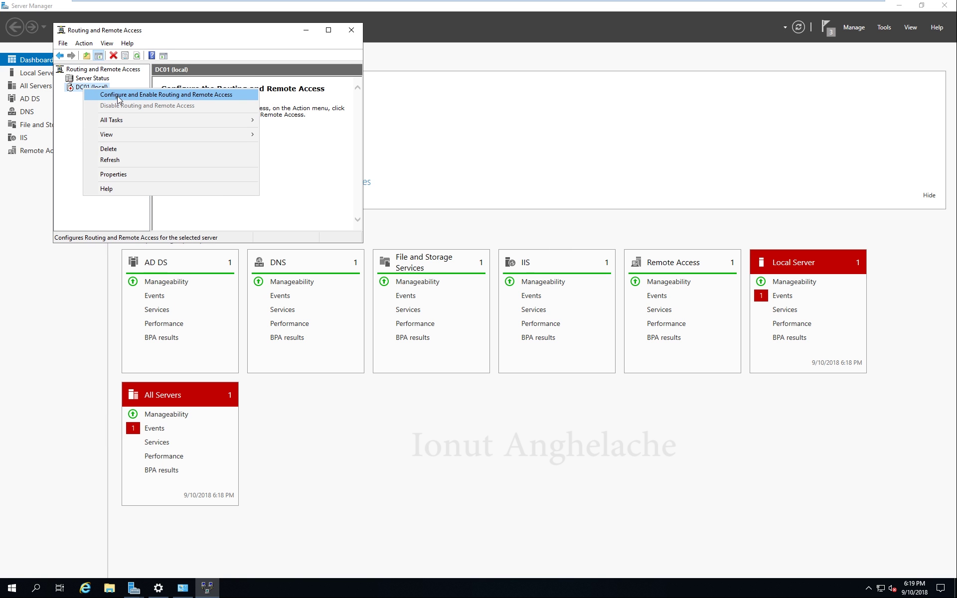
pyautogui.click(118, 95)
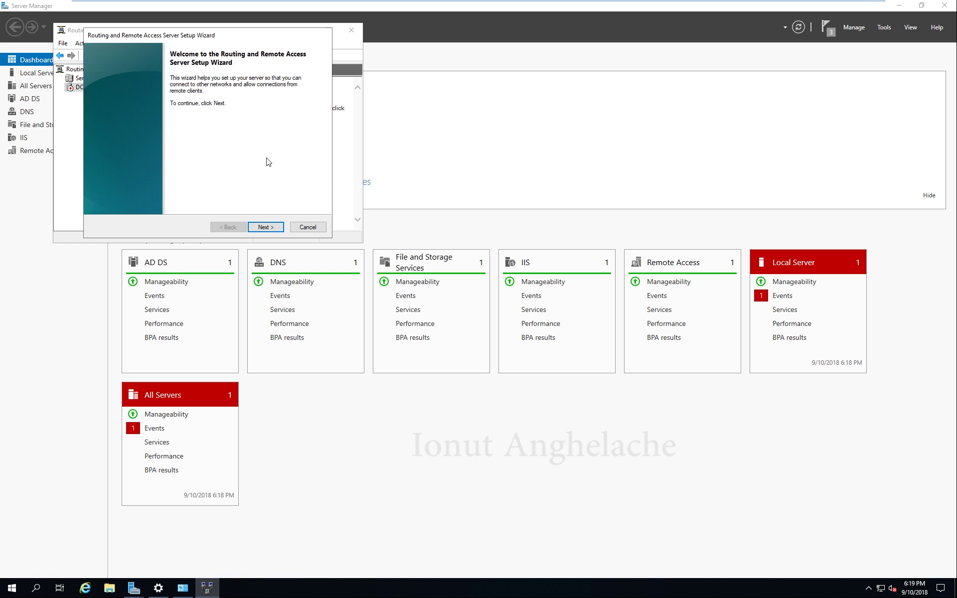
pyautogui.click(265, 227)
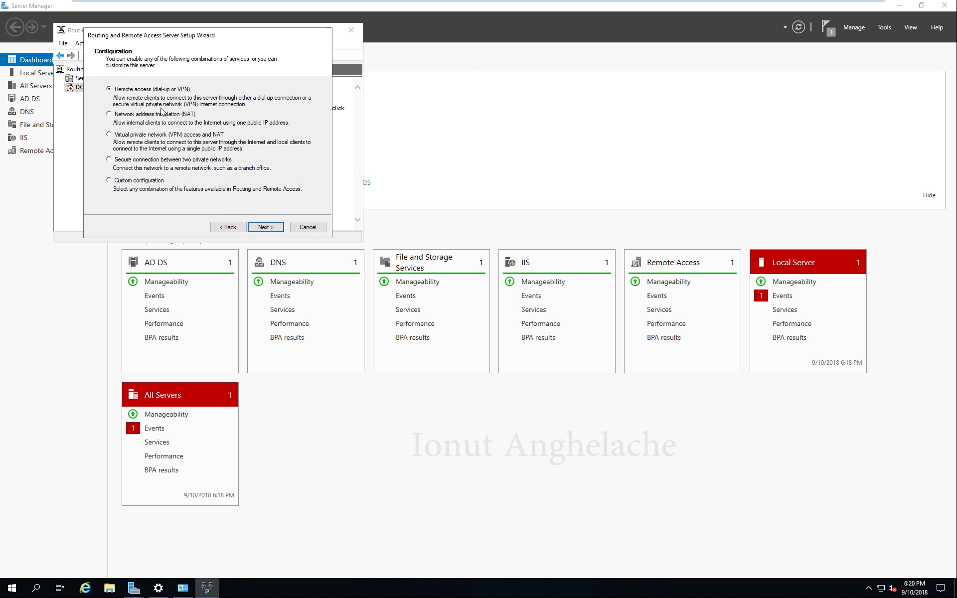
# Choose Custom configuration with VPN access and NAT, finish, and start the service.
pyautogui.click(119, 183)
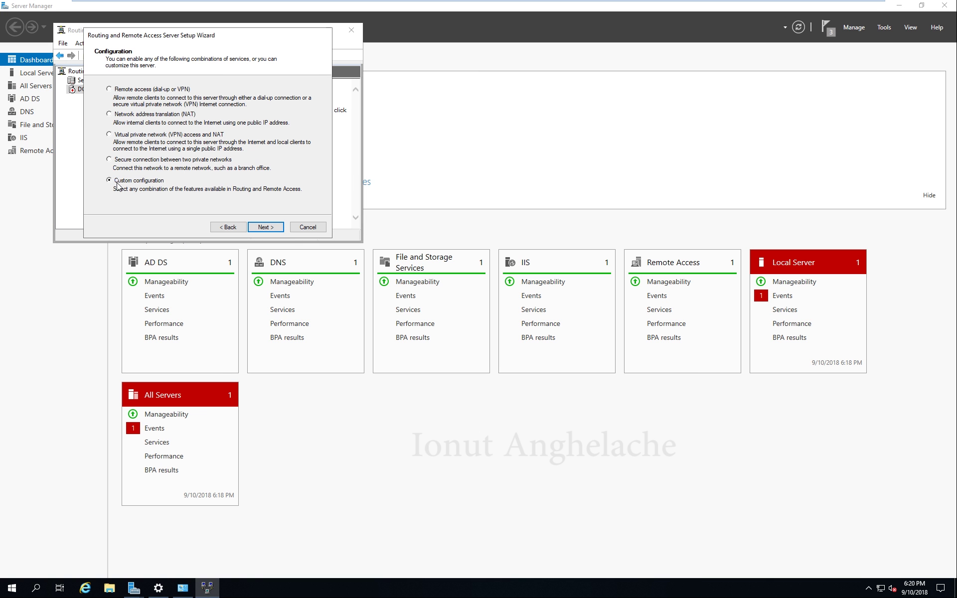
pyautogui.click(263, 226)
pyautogui.click(140, 96)
pyautogui.click(120, 134)
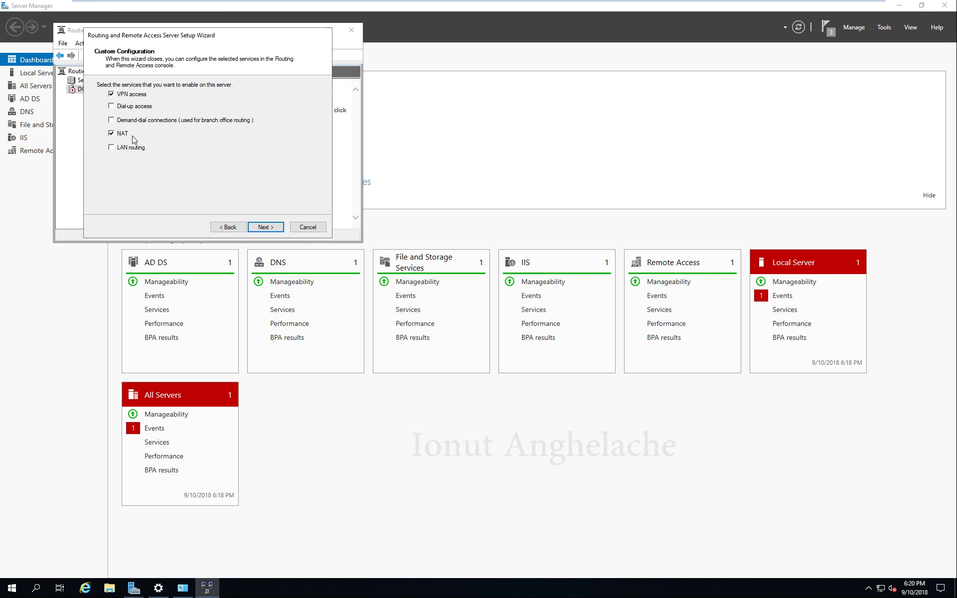
pyautogui.click(265, 228)
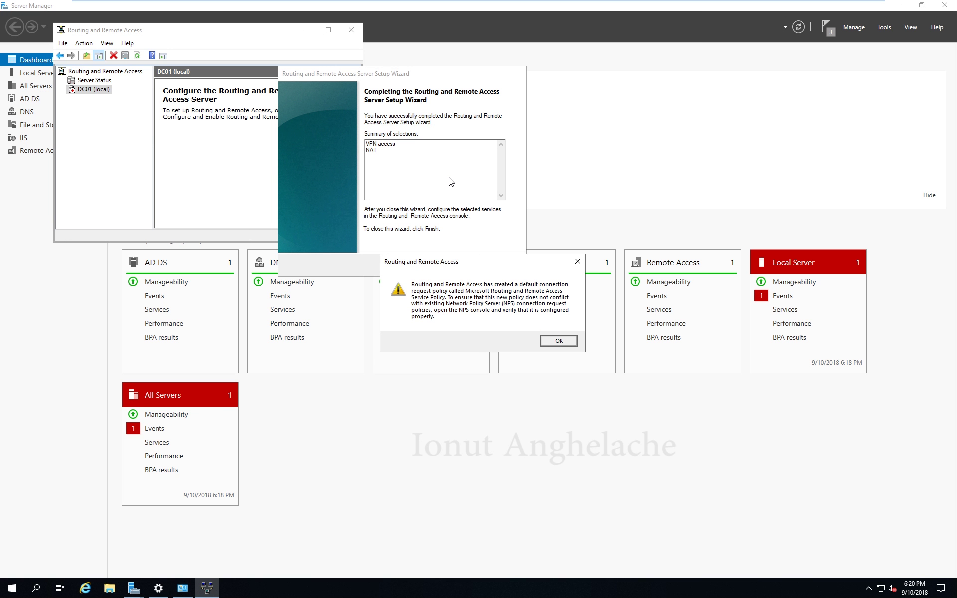
pyautogui.click(559, 342)
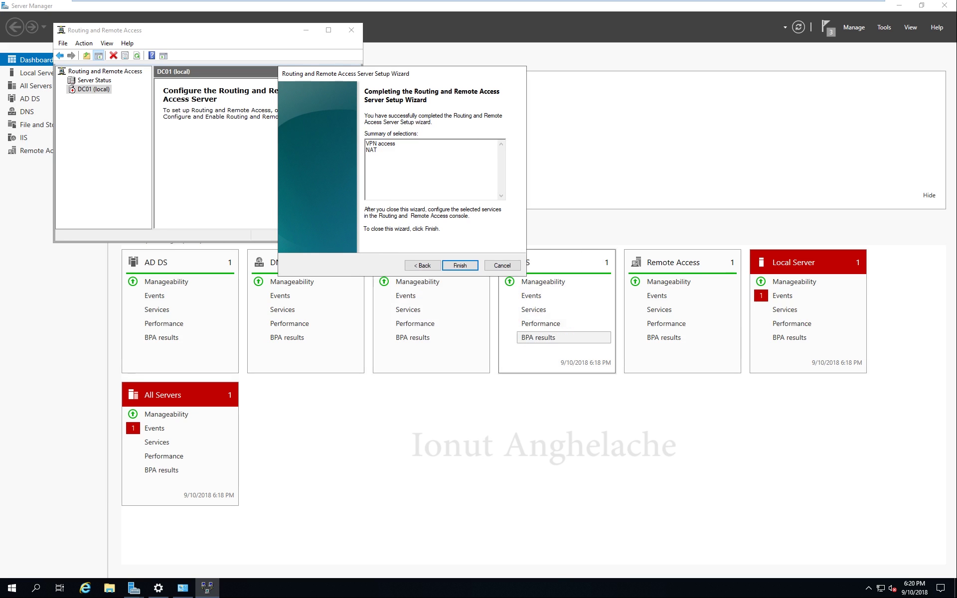
pyautogui.click(416, 202)
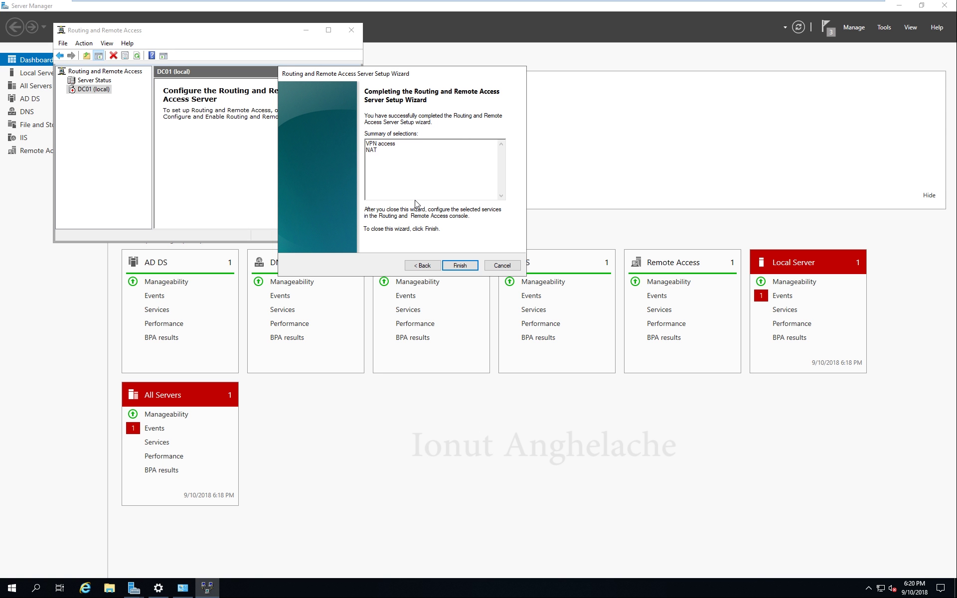
pyautogui.click(470, 268)
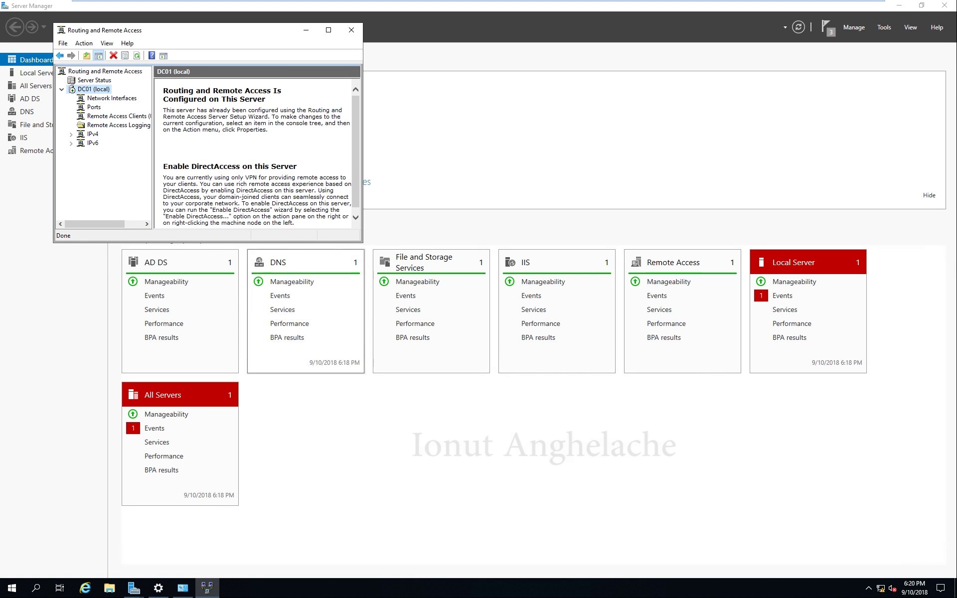
# Maximize the console, widen the tree, and expand IPv4 to show NAT.
pyautogui.click(329, 30)
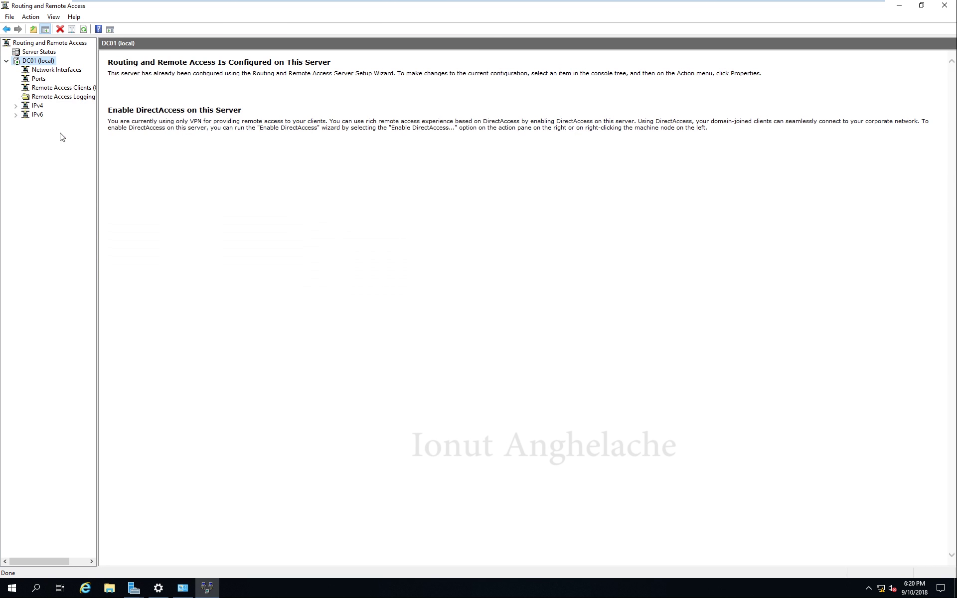
pyautogui.moveTo(98, 191); pyautogui.dragTo(187, 195)
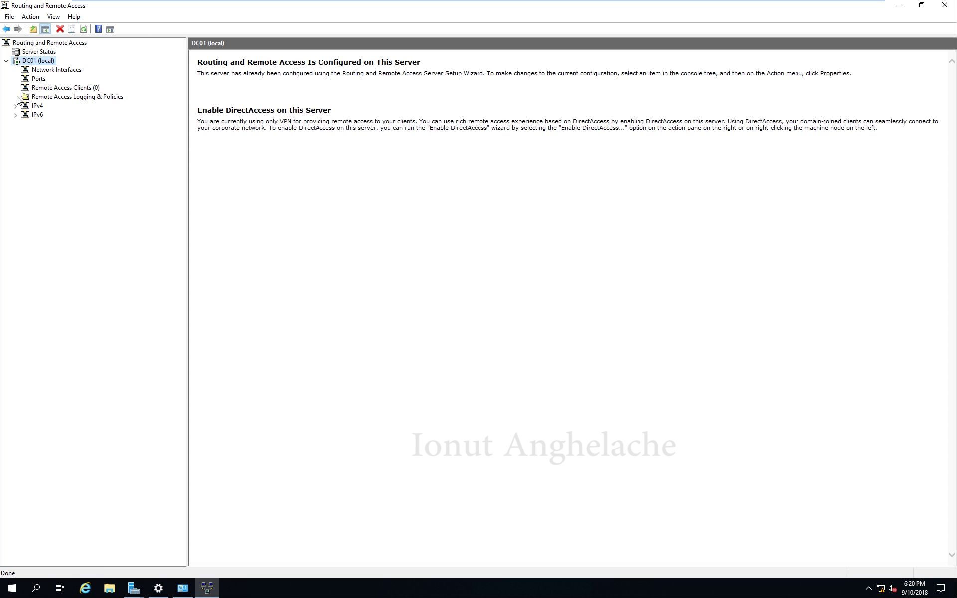
pyautogui.click(15, 105)
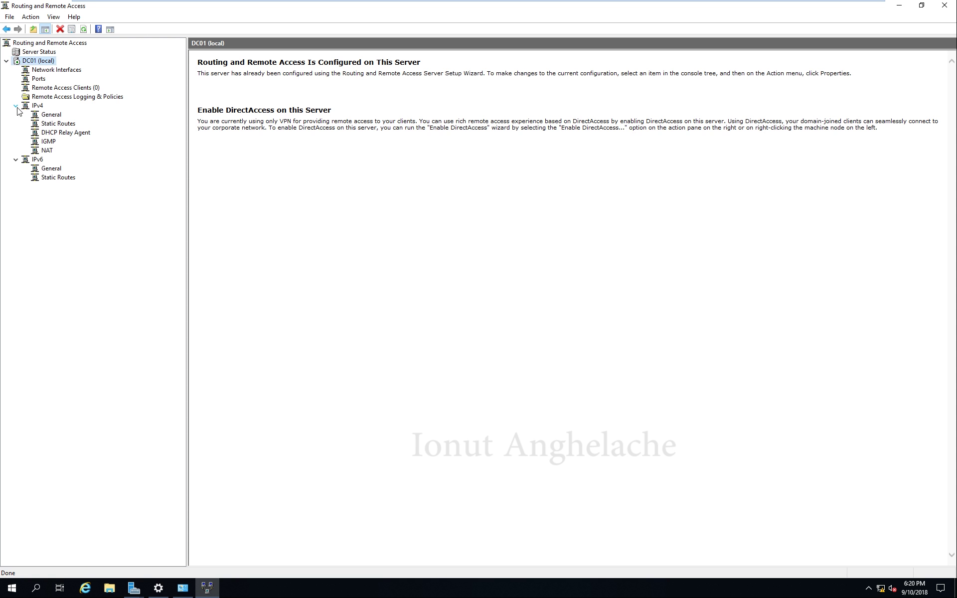
pyautogui.click(50, 151)
# Add Public as a NAT interface connected to the Internet with NAT enabled.
pyautogui.rightClick(50, 151)
pyautogui.click(37, 150)
pyautogui.rightClick(41, 149)
pyautogui.click(62, 155)
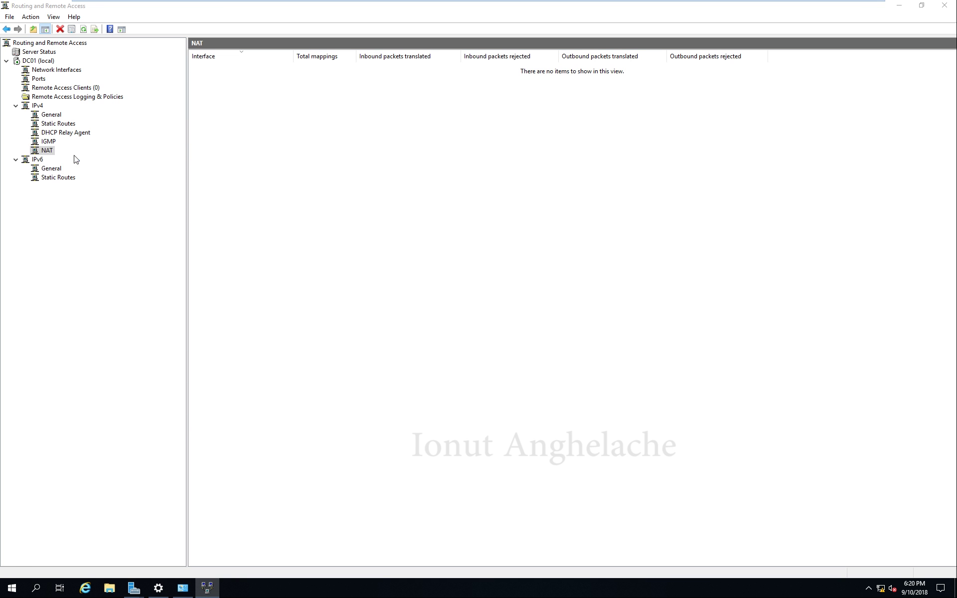
pyautogui.click(410, 255)
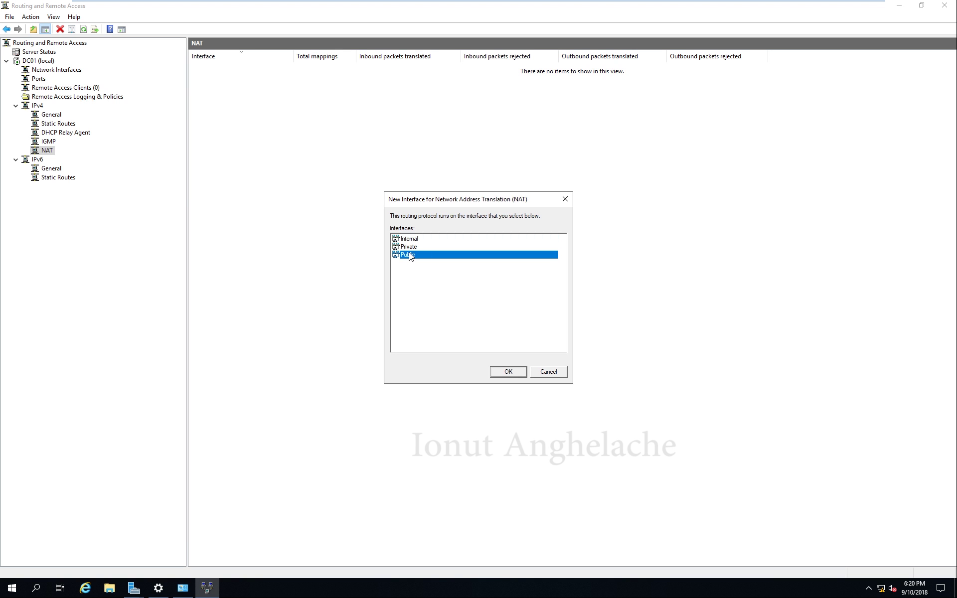
pyautogui.click(418, 241)
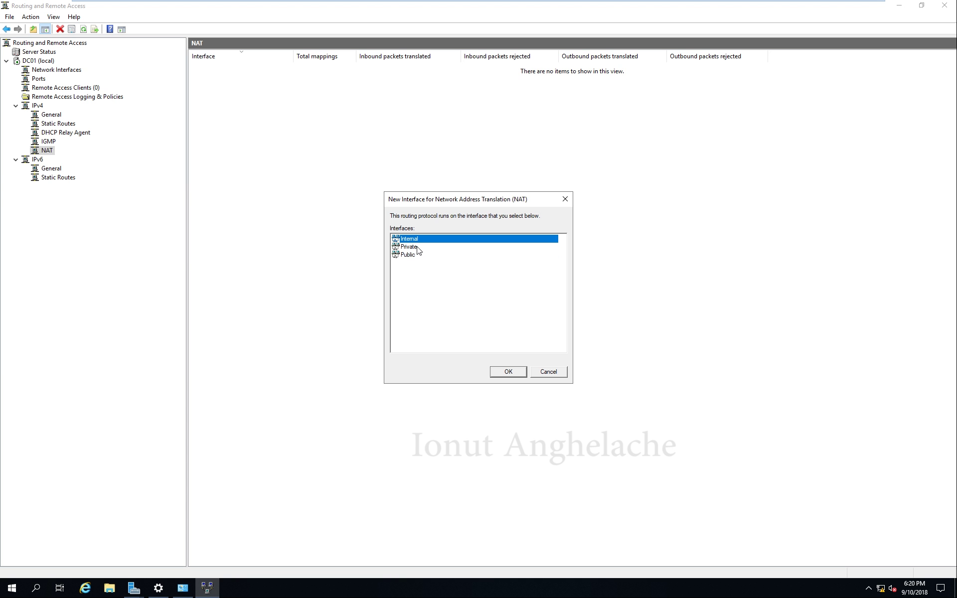
pyautogui.click(417, 249)
pyautogui.click(420, 256)
pyautogui.click(418, 248)
pyautogui.click(419, 255)
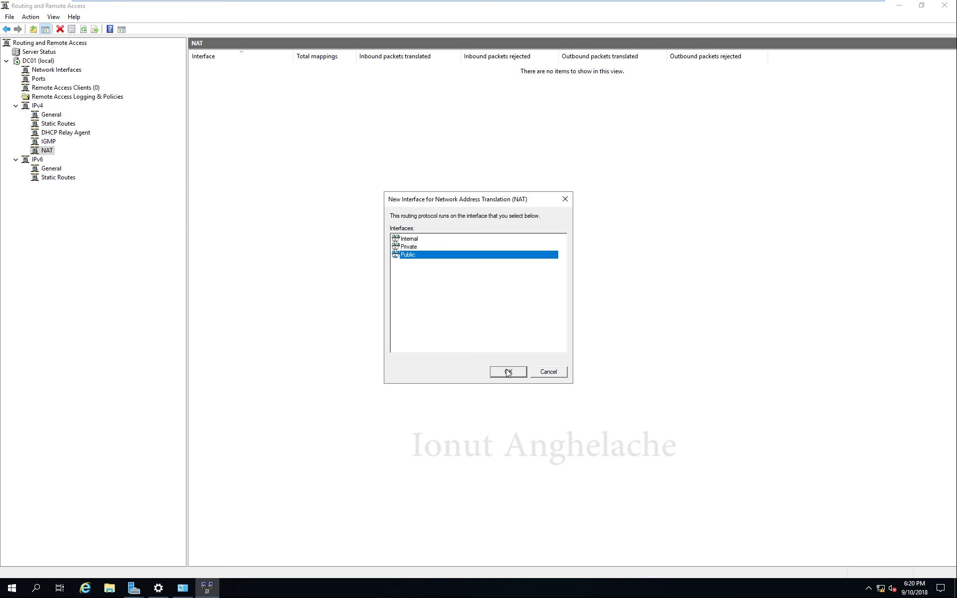
pyautogui.click(507, 372)
pyautogui.click(405, 233)
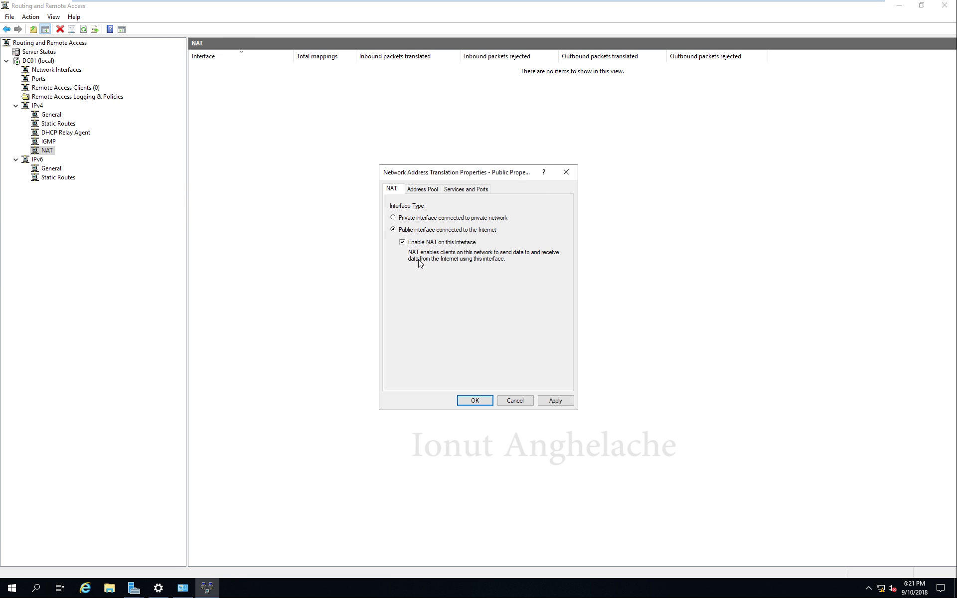
pyautogui.click(555, 400)
pyautogui.click(475, 400)
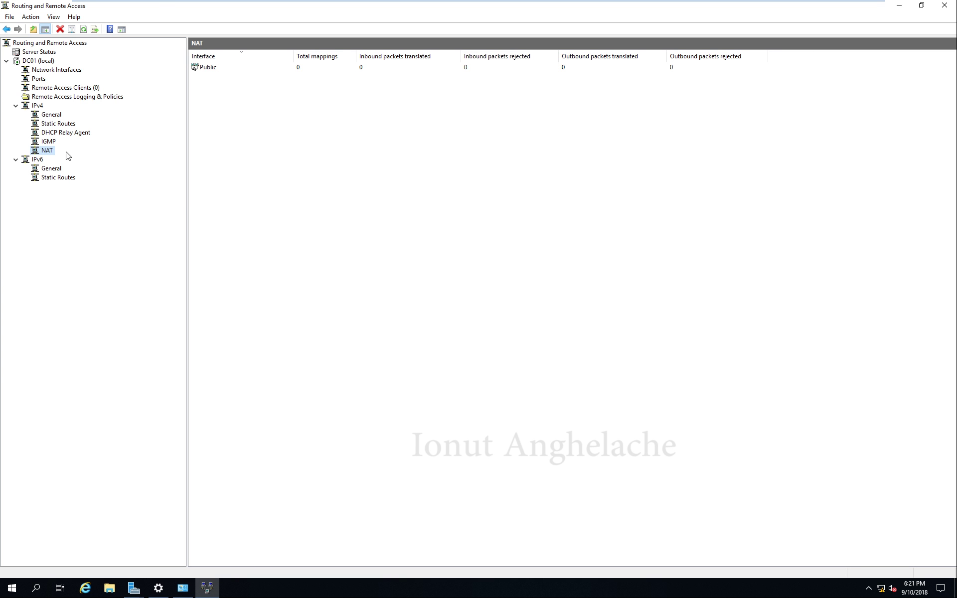
# Add the Private interface to NAT with its default settings.
pyautogui.rightClick(38, 149)
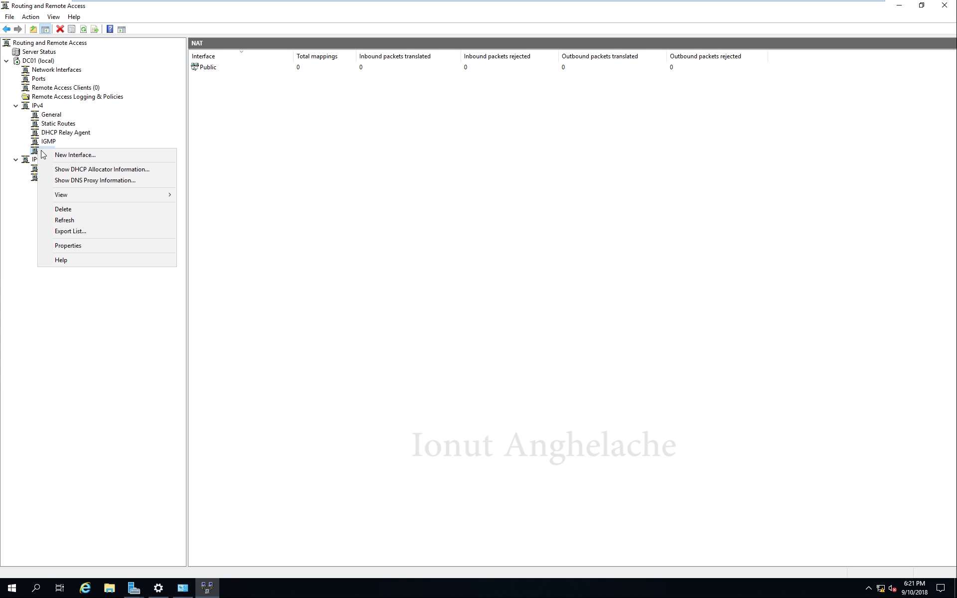
pyautogui.click(93, 154)
pyautogui.click(410, 247)
pyautogui.click(502, 375)
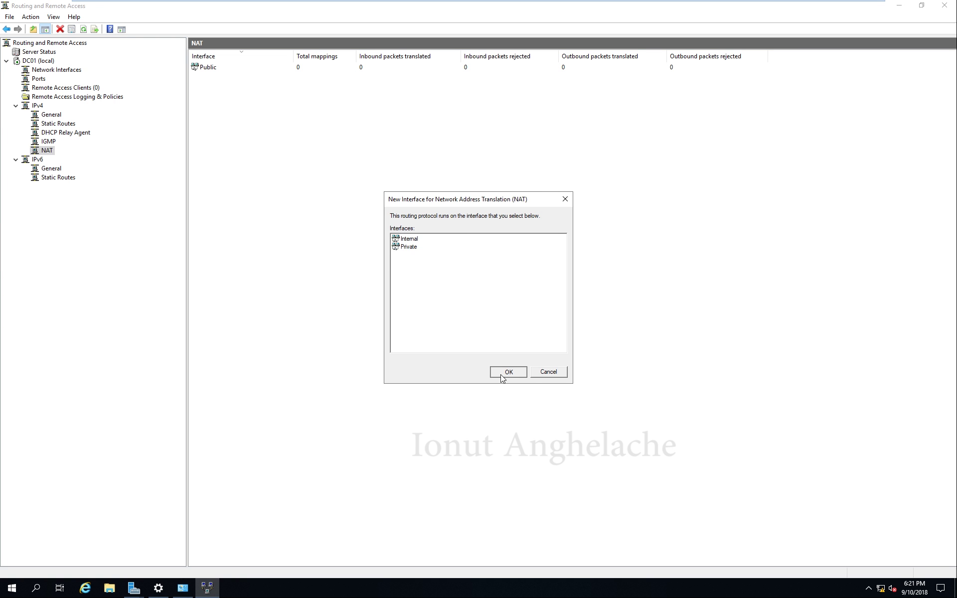
pyautogui.press('Return')
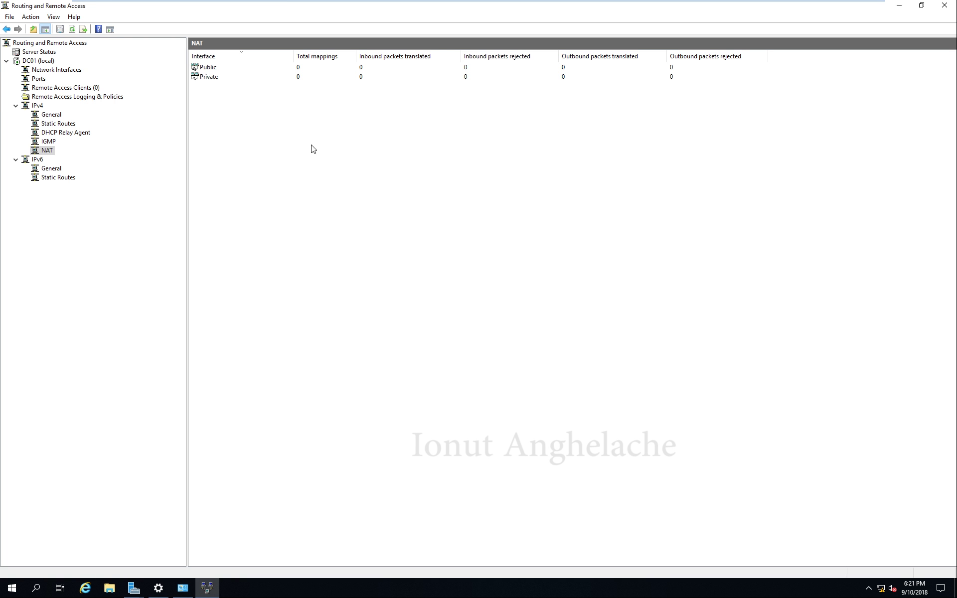
pyautogui.rightClick(881, 588)
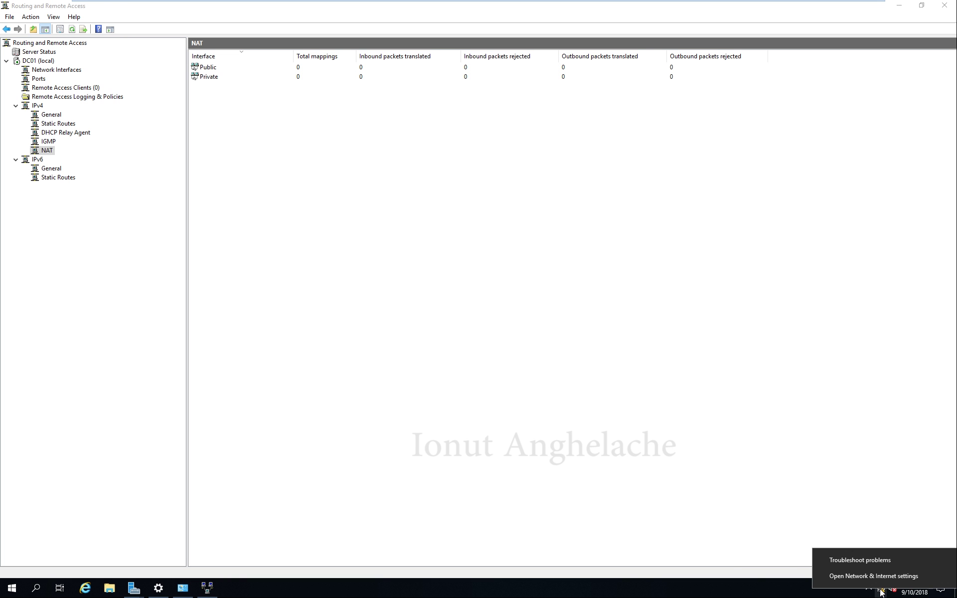
# Open Network and Sharing Center and view the Private and Public adapters.
pyautogui.click(182, 587)
pyautogui.click(252, 196)
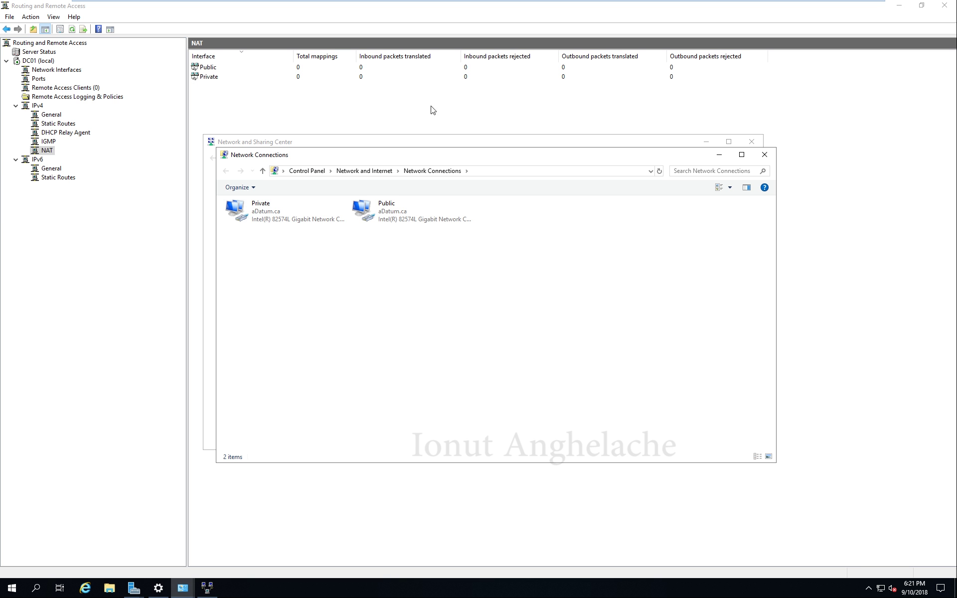
pyautogui.hotkey('alt', 'Tab')
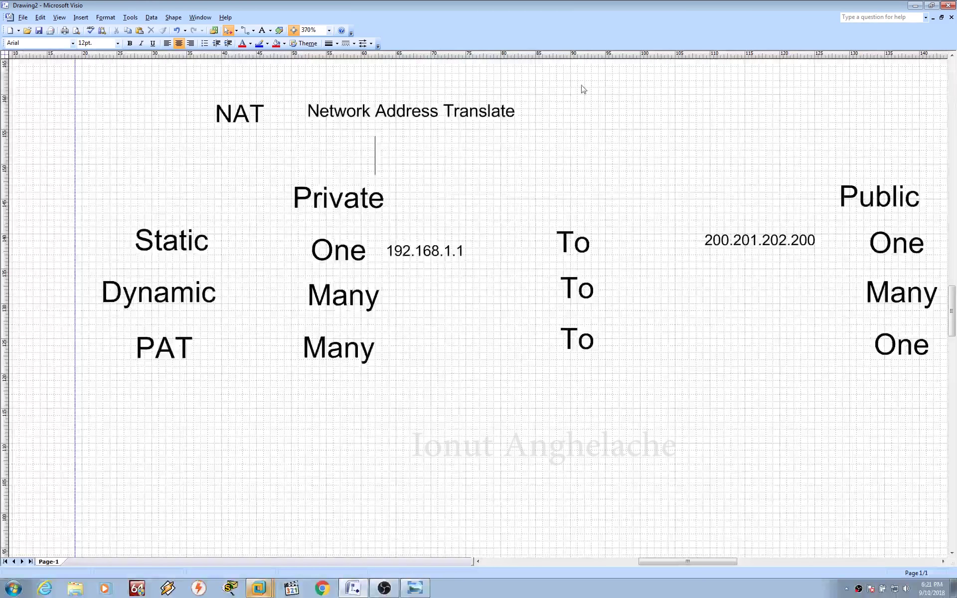
pyautogui.hotkey('alt', 'Tab')
pyautogui.hotkey('alt', 'Tab')
pyautogui.hotkey('alt', 'Tab')
pyautogui.hotkey('alt', 'Tab')
pyautogui.hotkey('alt', 'Tab')
pyautogui.hotkey('alt', 'Tab')
pyautogui.hotkey('alt', 'Tab')
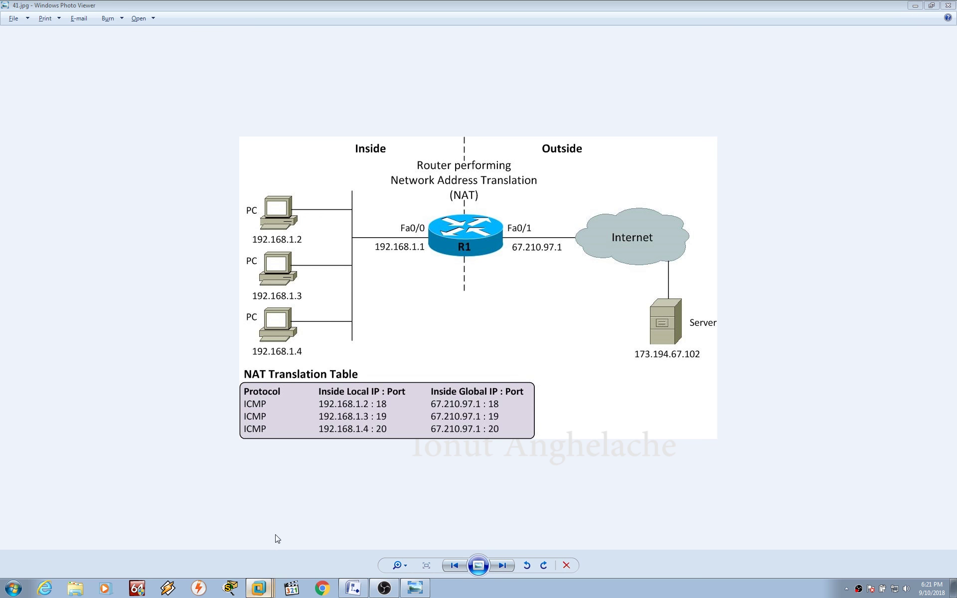
pyautogui.hotkey('alt', 'Tab')
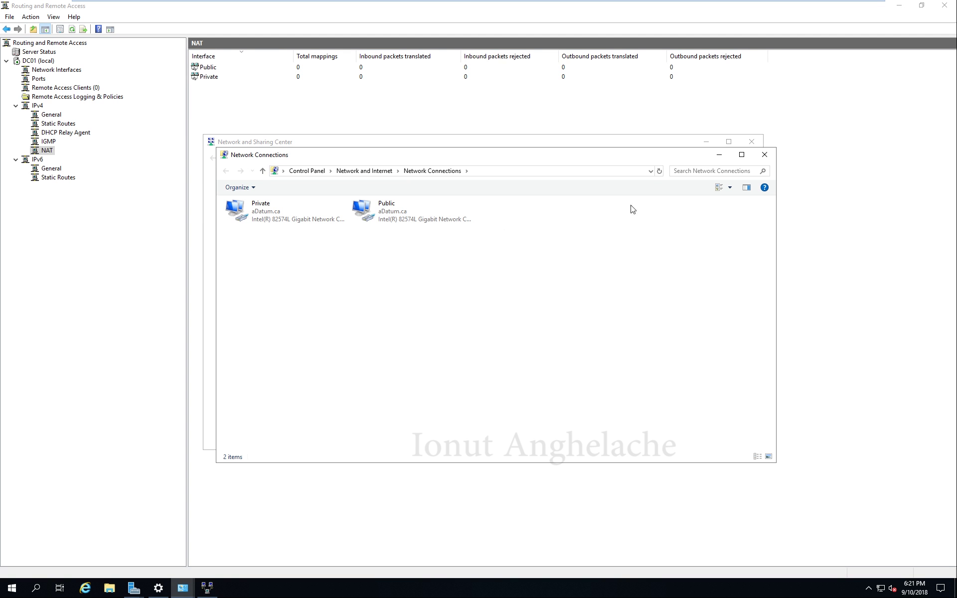
# Close Network Connections, Network and Sharing Center, and the Routing and Remote Access console.
pyautogui.click(765, 155)
pyautogui.click(750, 143)
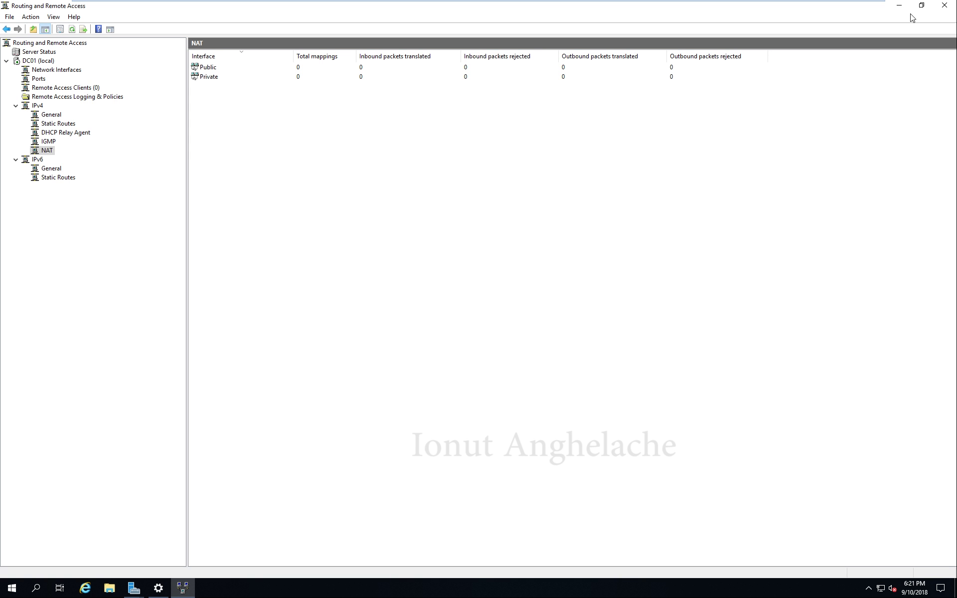
pyautogui.click(944, 7)
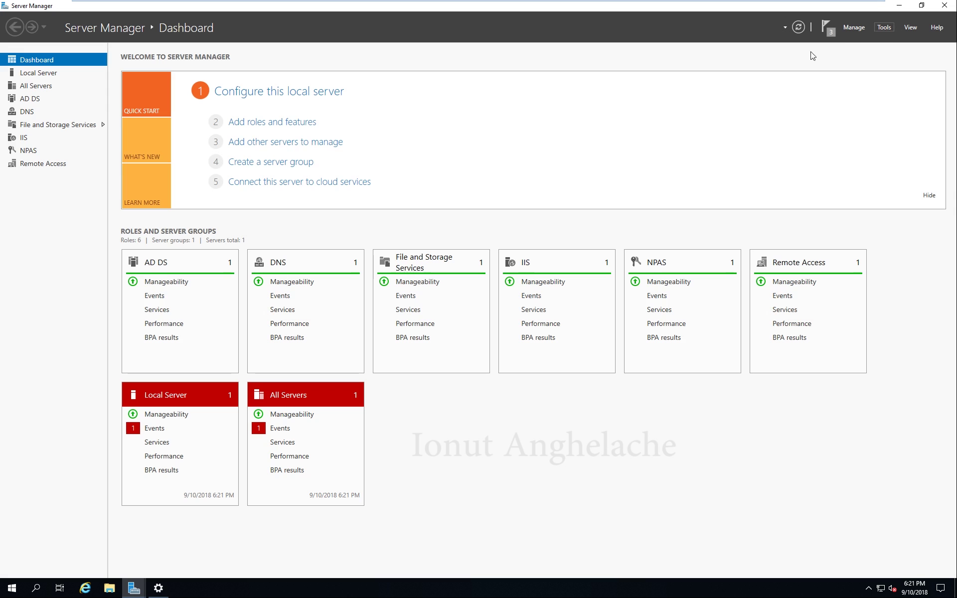
# Open Network Policy Server, expand Policies, and view the Network Policies list.
pyautogui.click(884, 27)
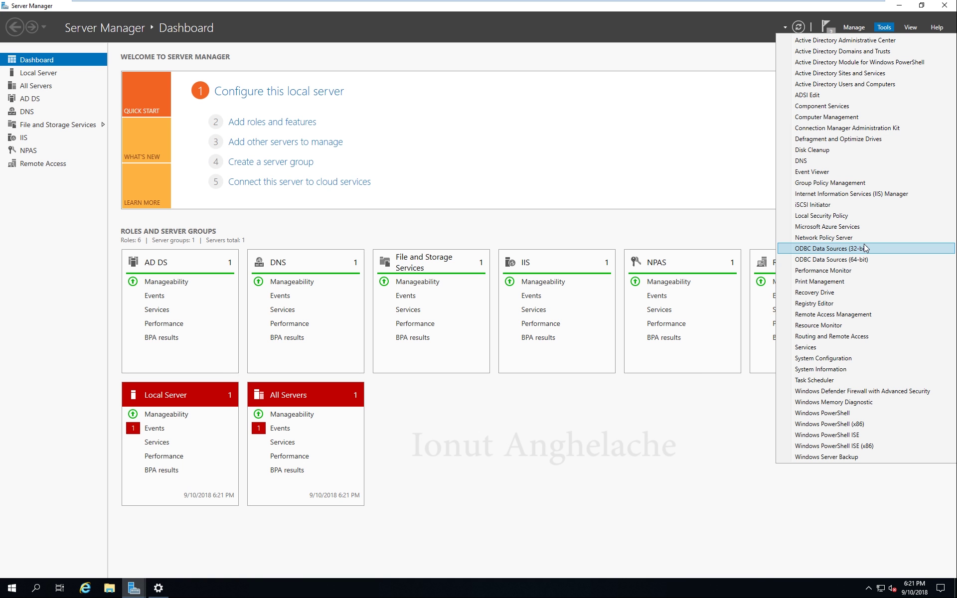
pyautogui.click(830, 238)
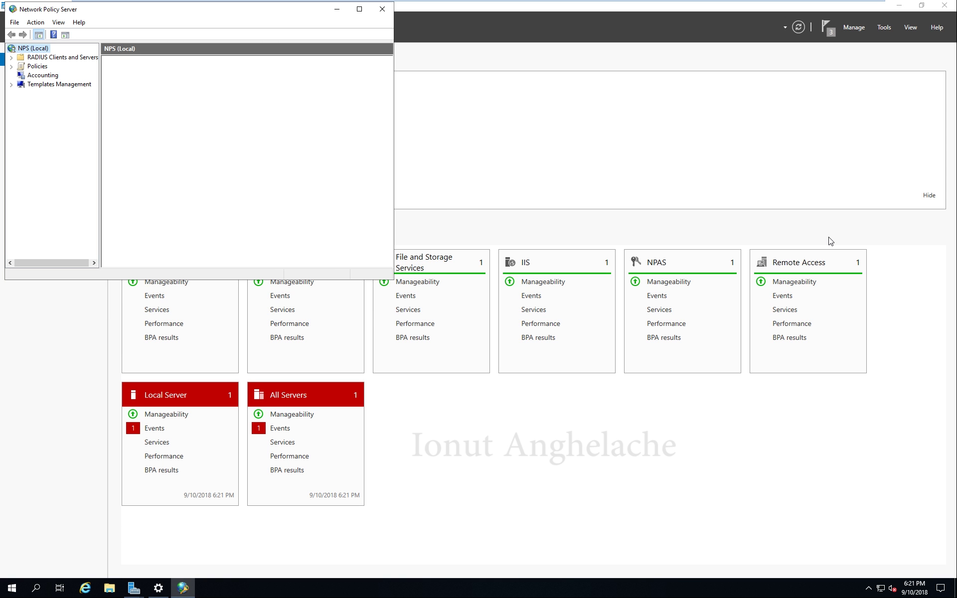
pyautogui.click(11, 67)
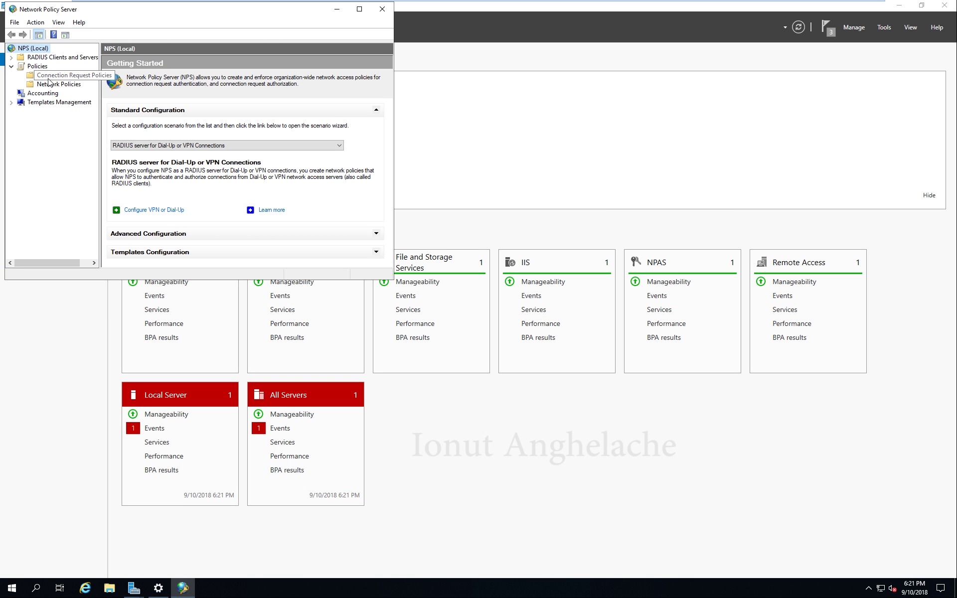
pyautogui.click(56, 75)
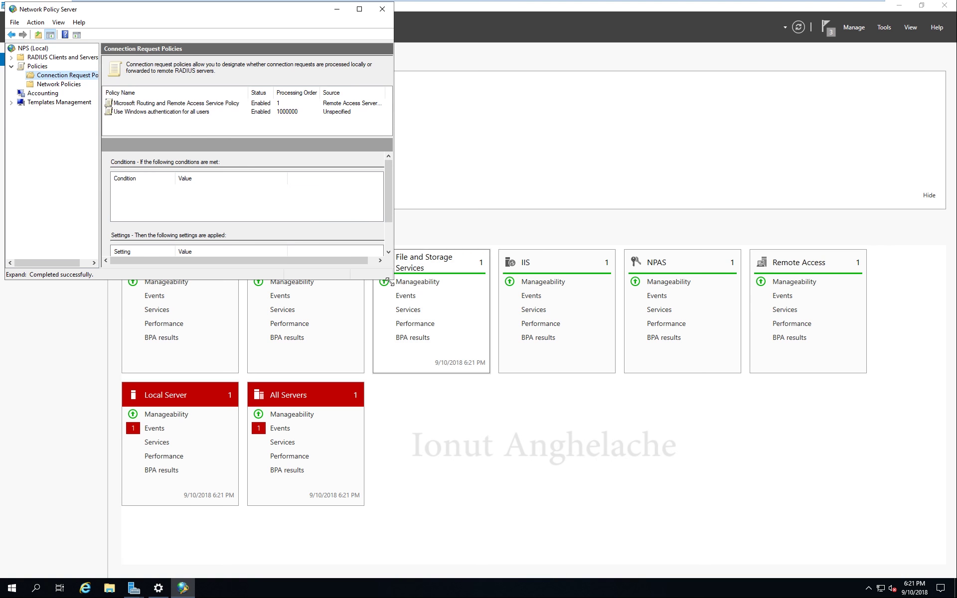
pyautogui.moveTo(393, 280); pyautogui.dragTo(605, 393)
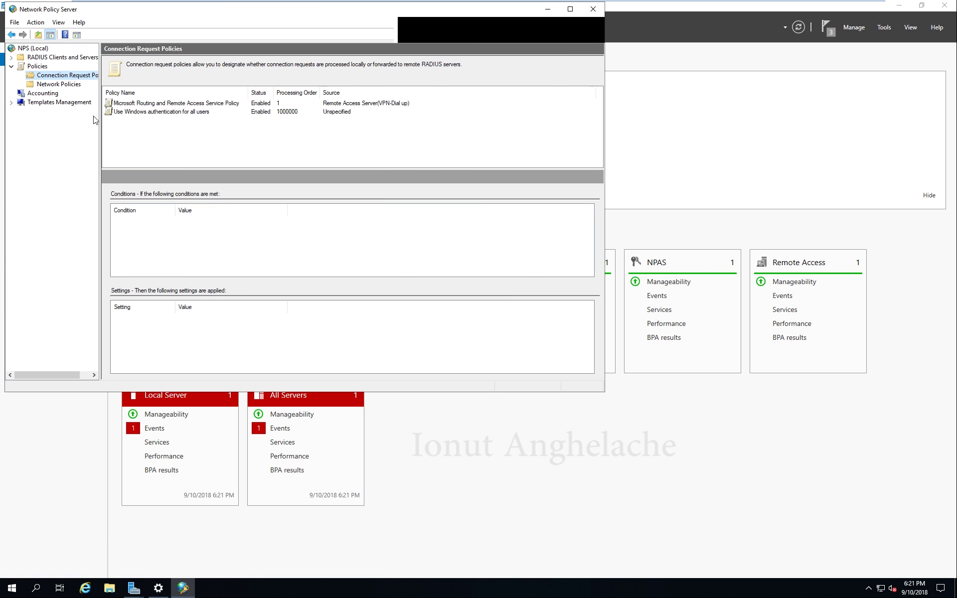
pyautogui.click(64, 84)
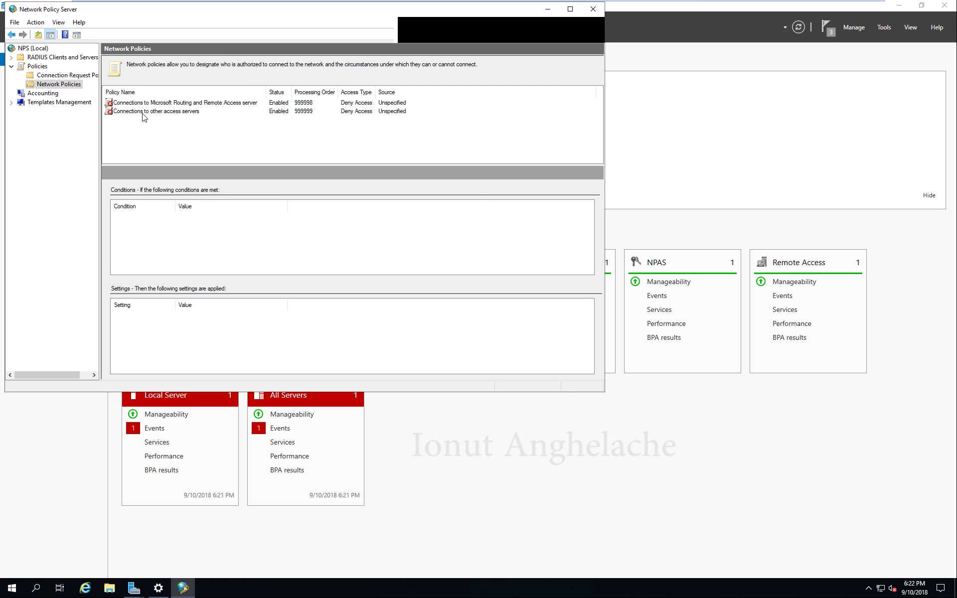
pyautogui.click(159, 132)
# Set the Routing and Remote Access policy to Grant access for Remote Access Server(VPN-Dial up).
pyautogui.rightClick(57, 83)
pyautogui.click(236, 150)
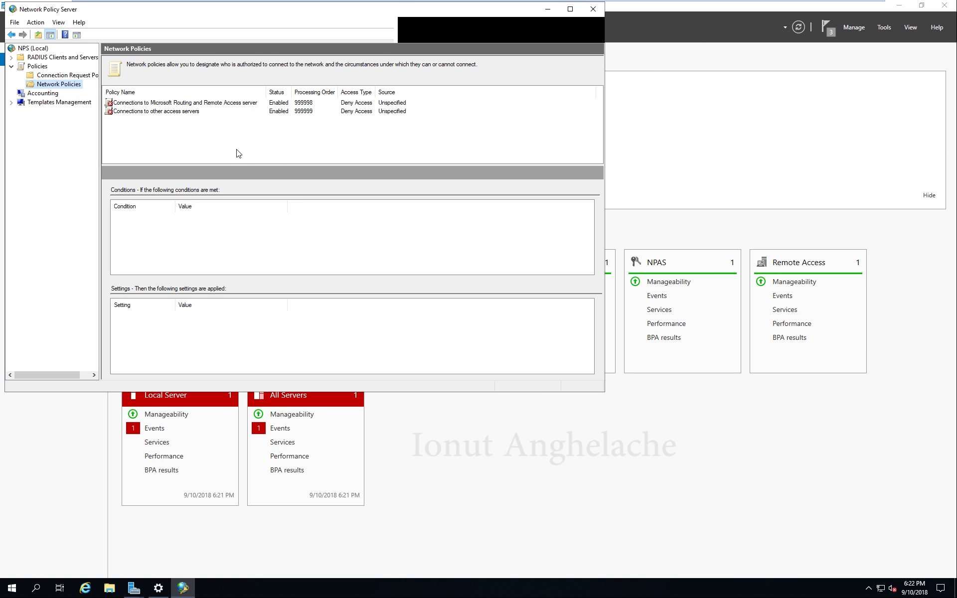
pyautogui.doubleClick(167, 105)
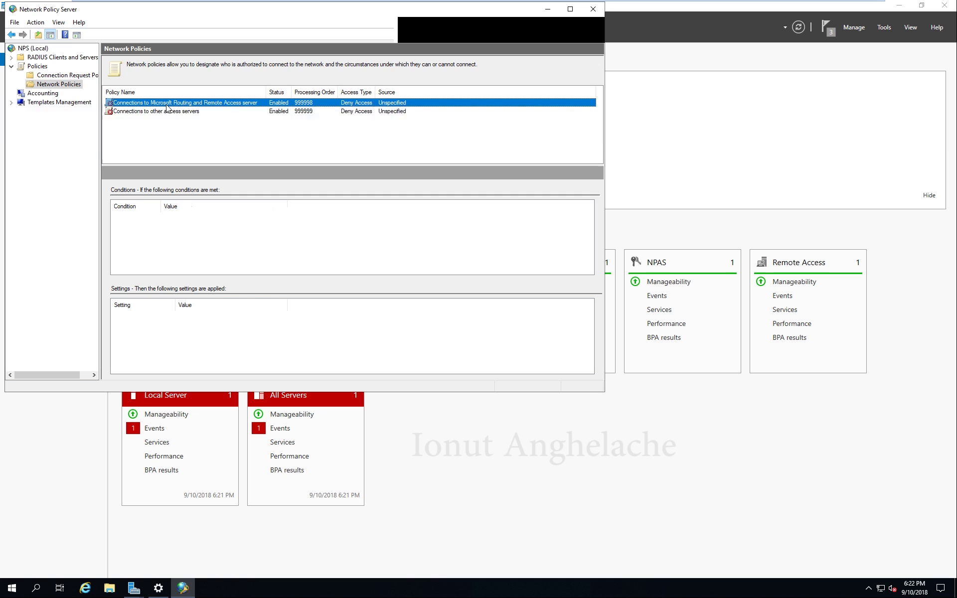
pyautogui.click(161, 186)
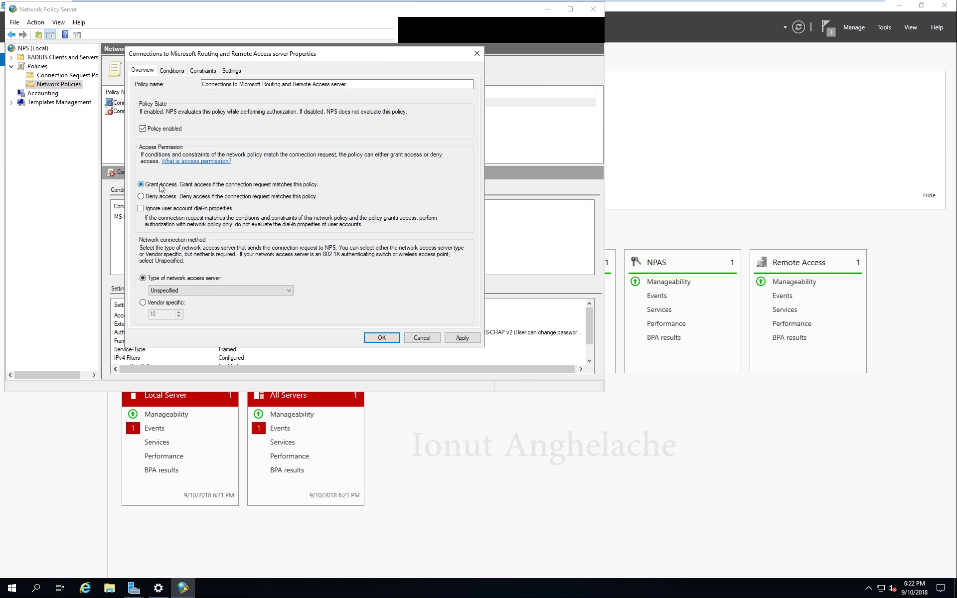
pyautogui.click(185, 291)
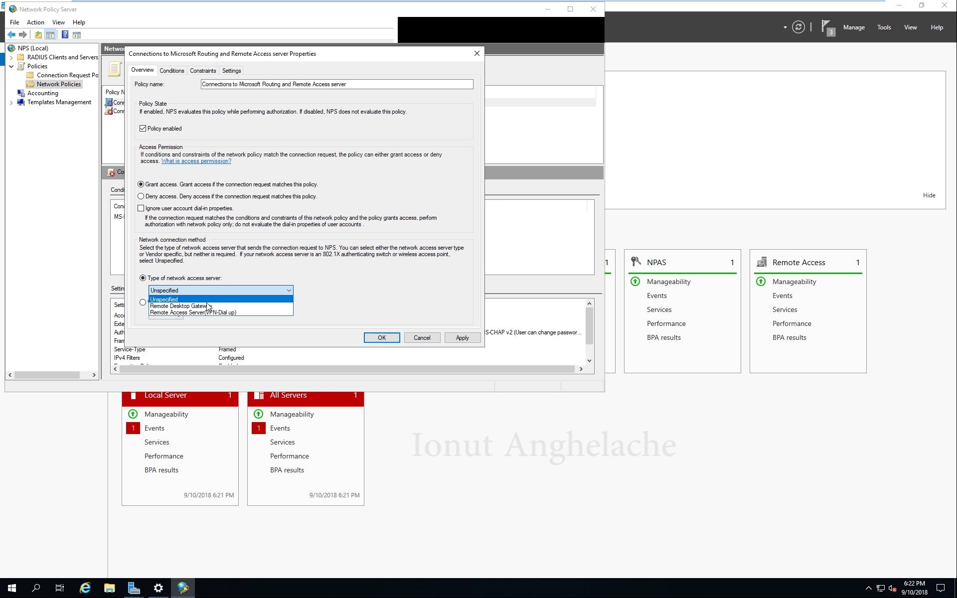
pyautogui.click(200, 313)
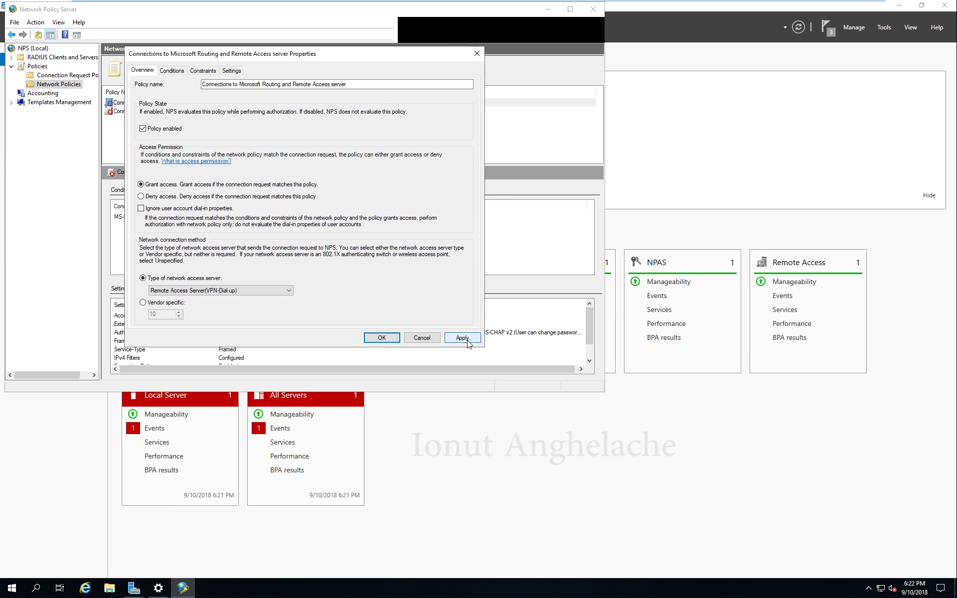
# Review the policy's conditions and constraints, then apply and close the properties.
pyautogui.click(173, 71)
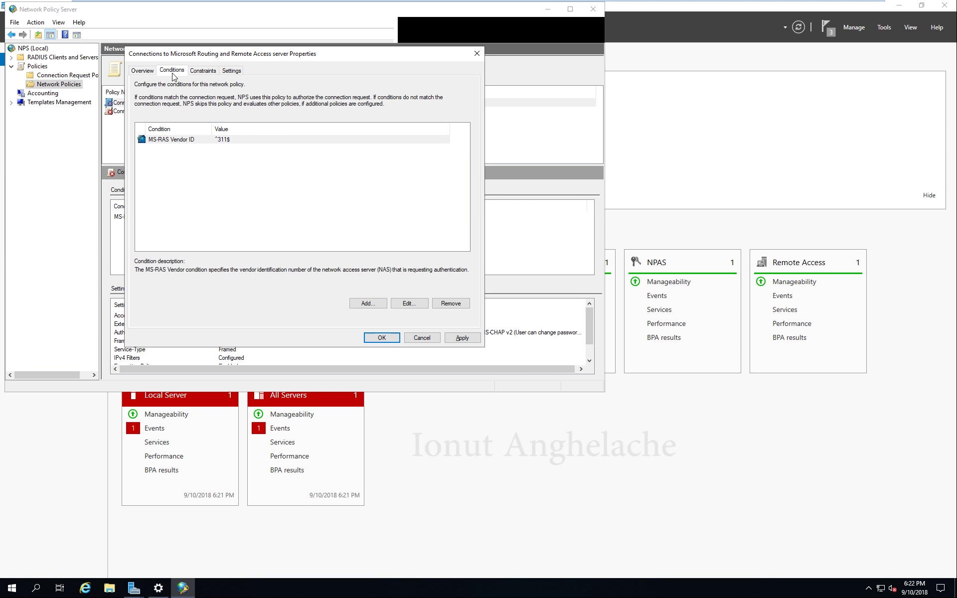
pyautogui.click(209, 74)
pyautogui.click(183, 141)
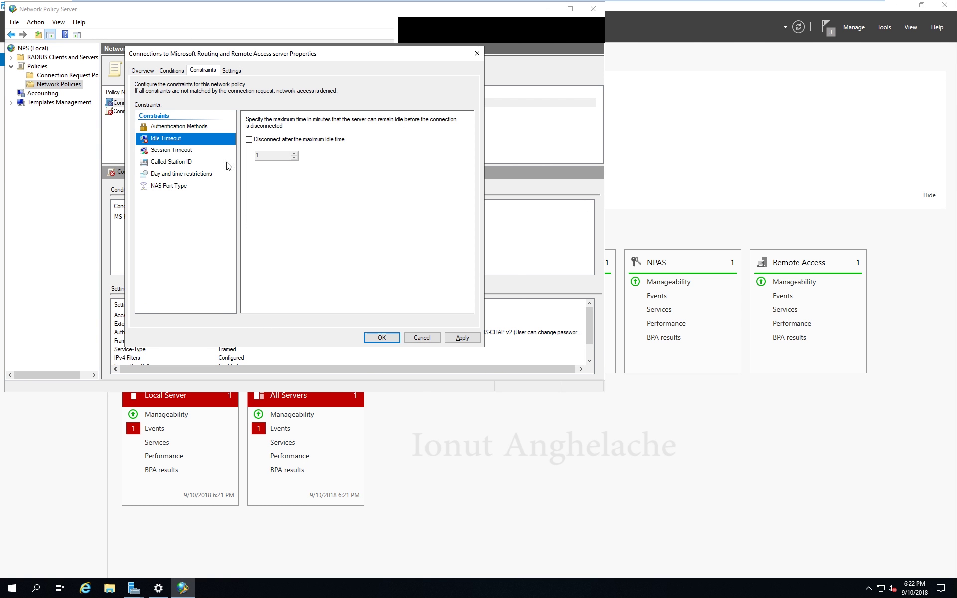
pyautogui.click(174, 162)
pyautogui.click(174, 150)
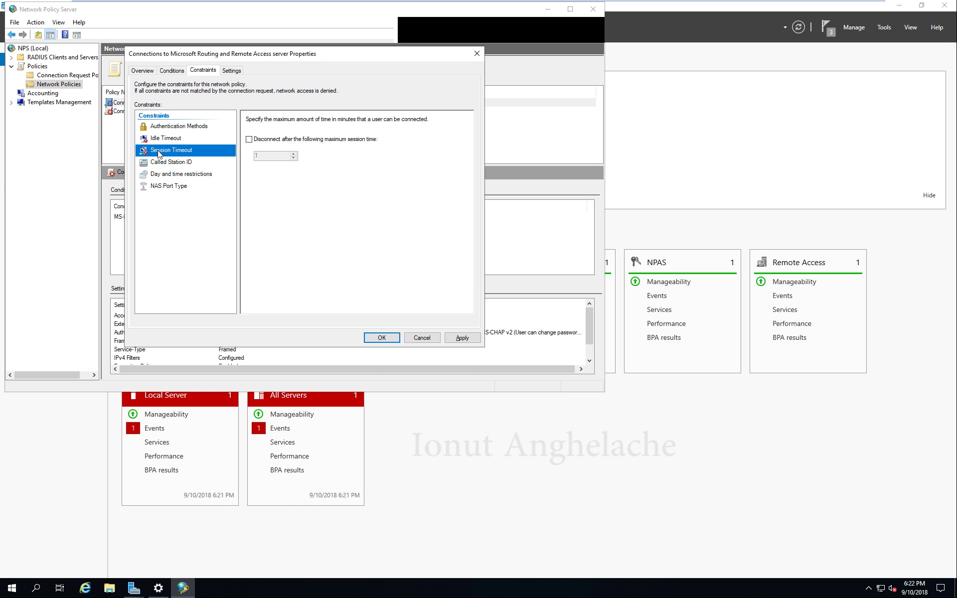
pyautogui.click(184, 126)
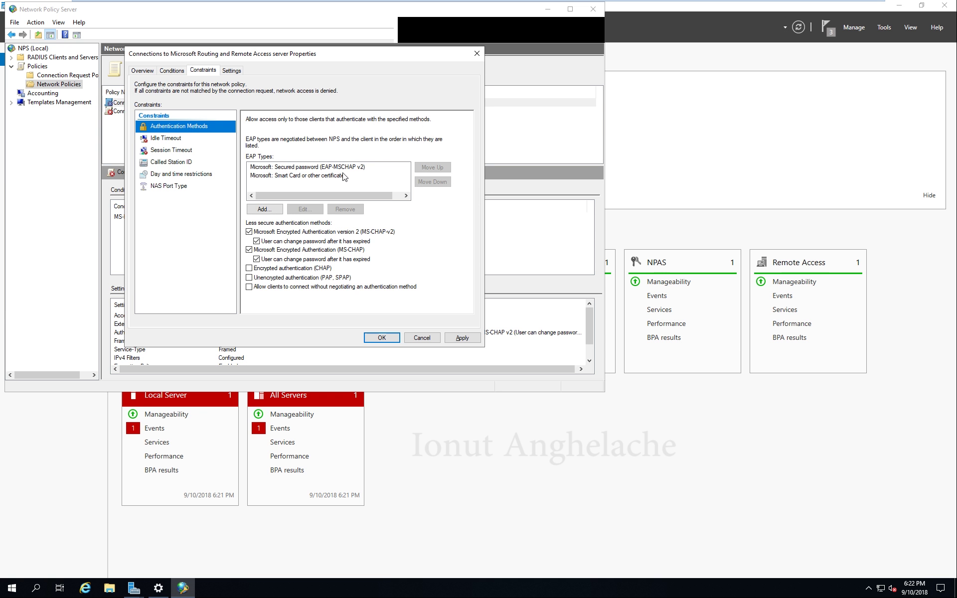
pyautogui.click(141, 74)
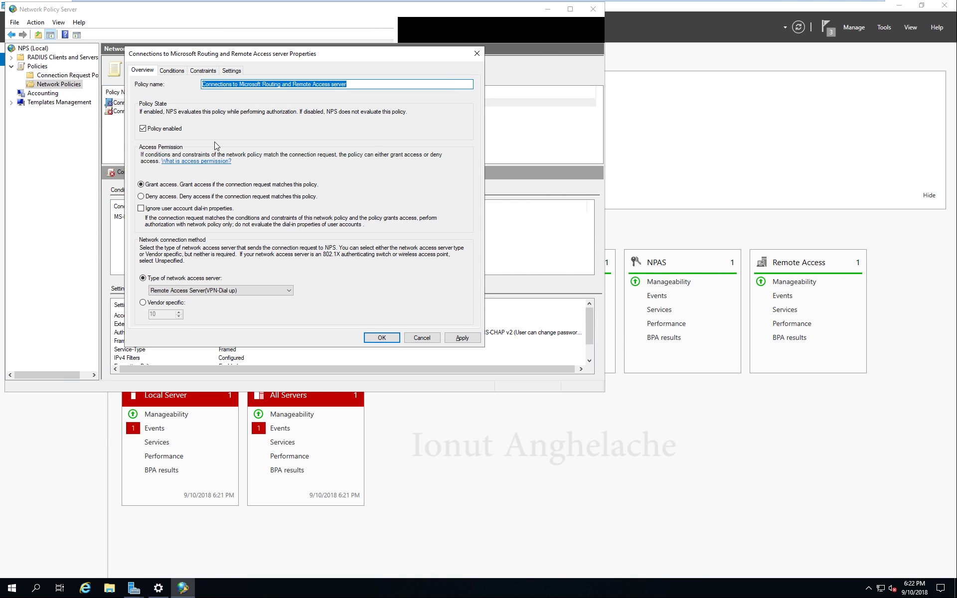
pyautogui.click(462, 338)
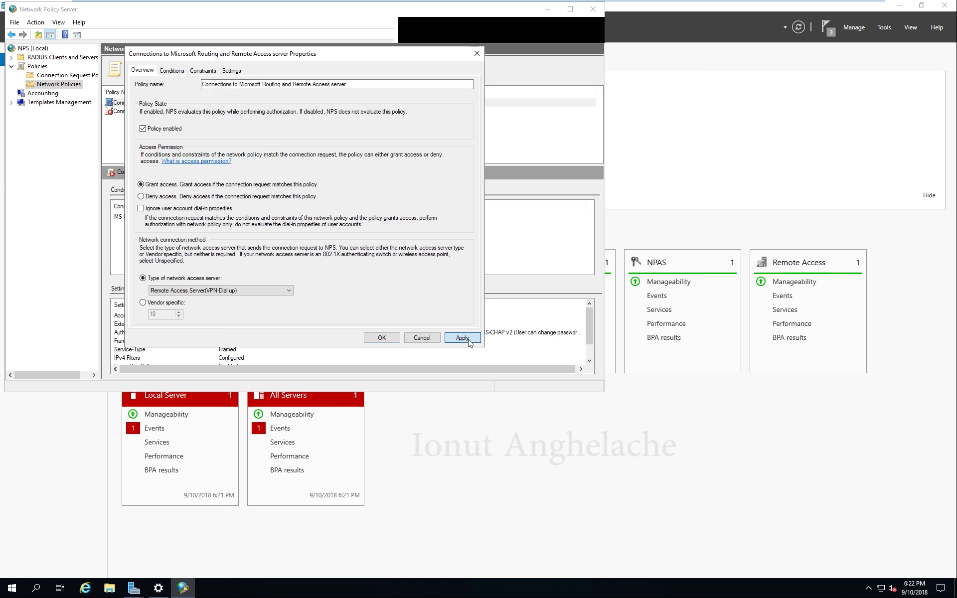
pyautogui.click(381, 338)
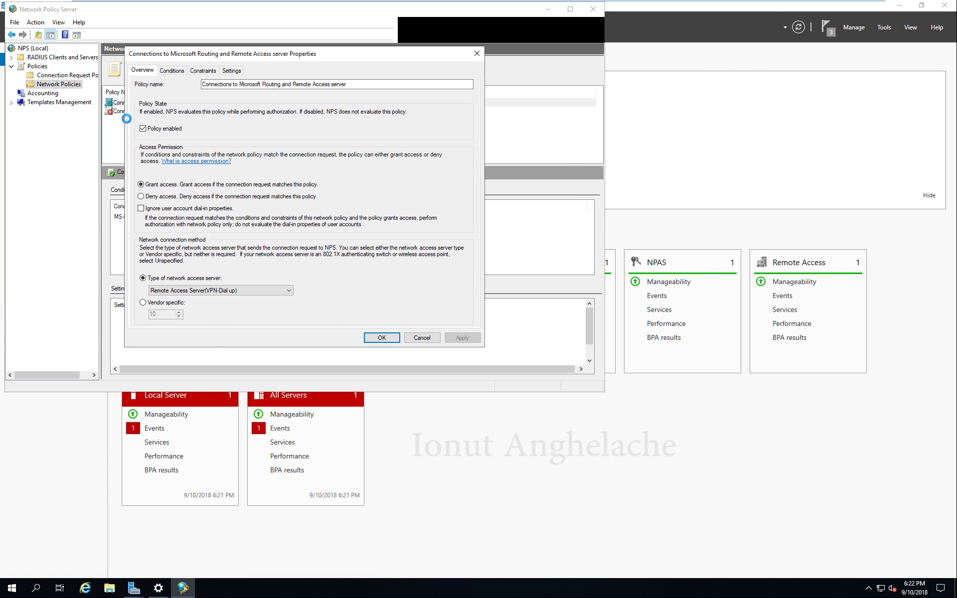
# Make the Connections to other access servers policy grant access for Remote Access Server (VPN-Dial up), and apply.
pyautogui.doubleClick(134, 113)
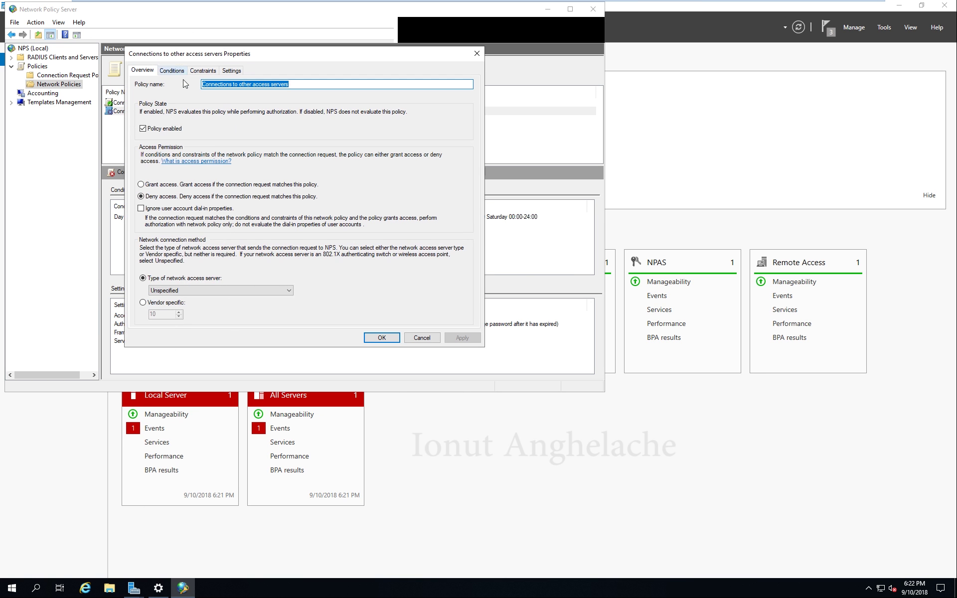
pyautogui.click(192, 186)
pyautogui.click(232, 292)
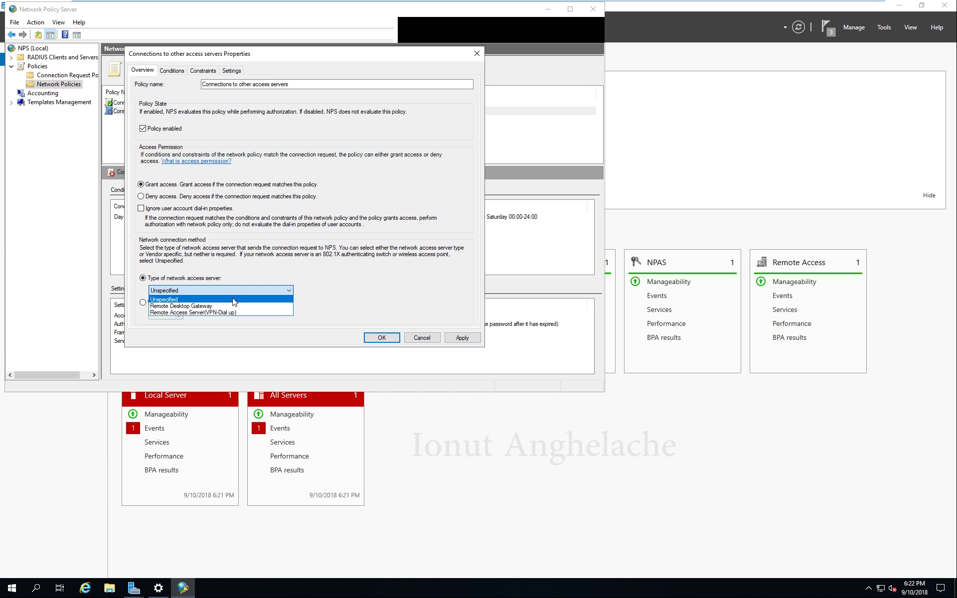
pyautogui.click(232, 314)
pyautogui.click(462, 338)
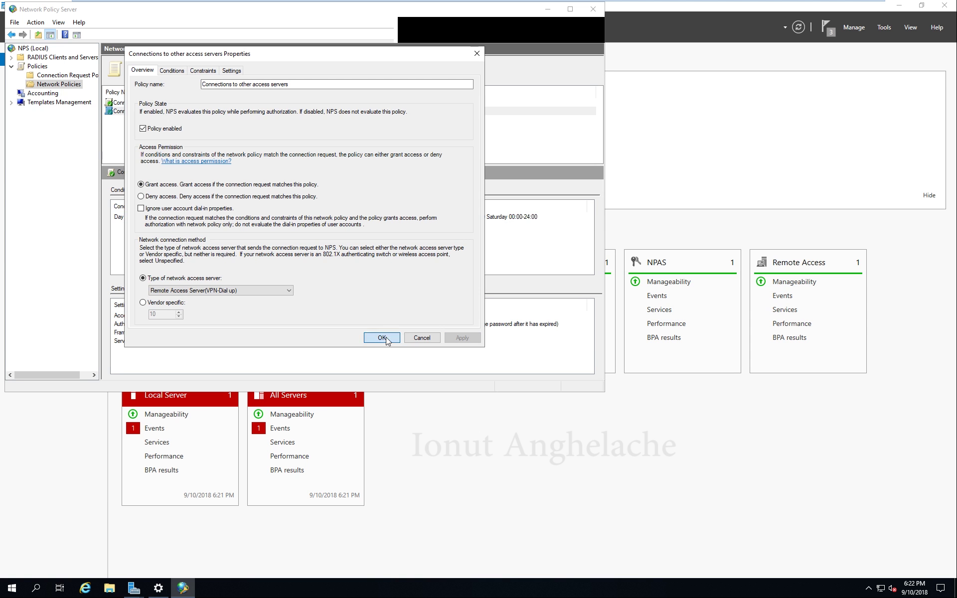
# Review the policy's constraints, conditions and RADIUS settings, confirm it, and close the NPS console.
pyautogui.click(203, 71)
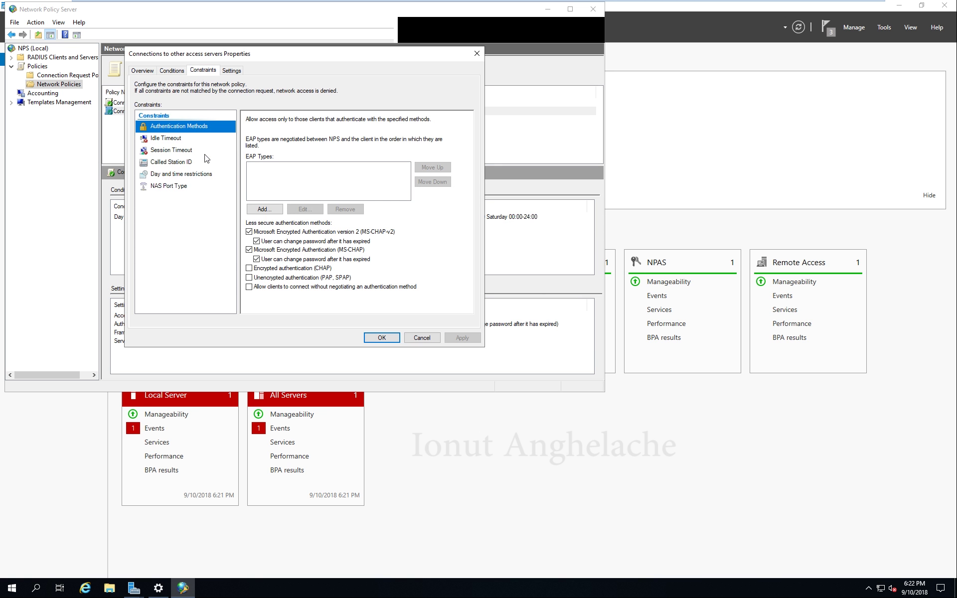
pyautogui.click(172, 72)
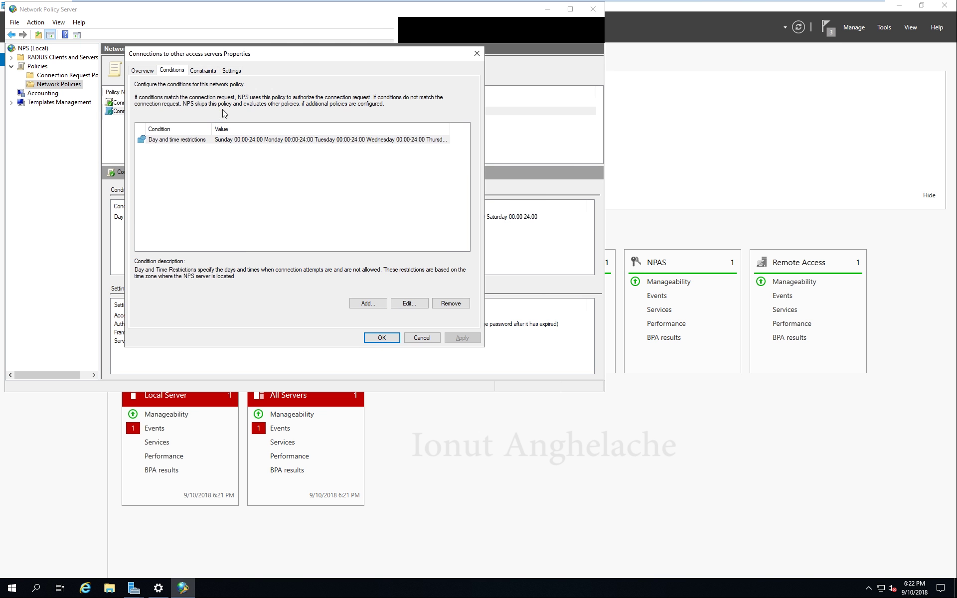
pyautogui.click(229, 71)
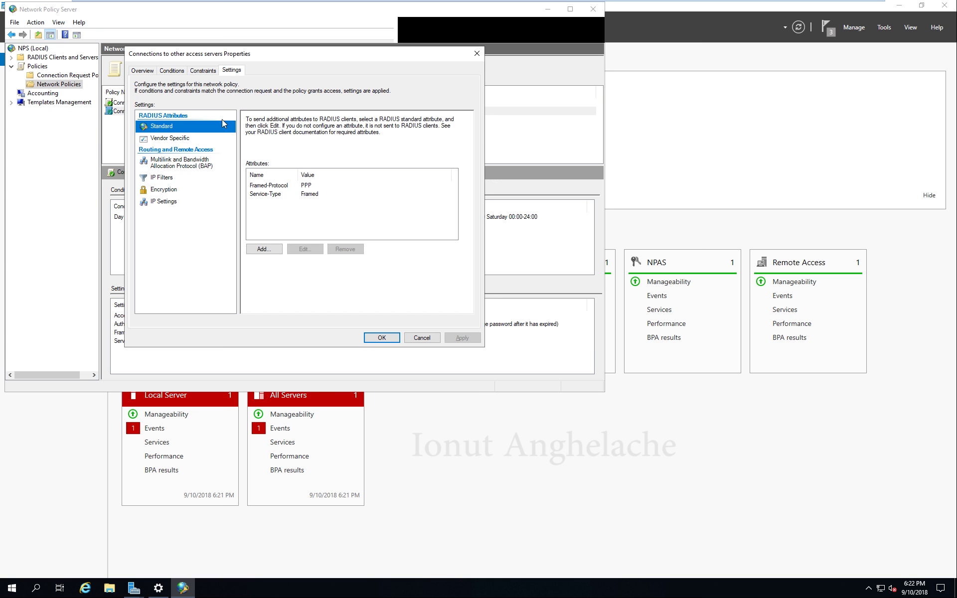
pyautogui.click(377, 338)
pyautogui.click(313, 140)
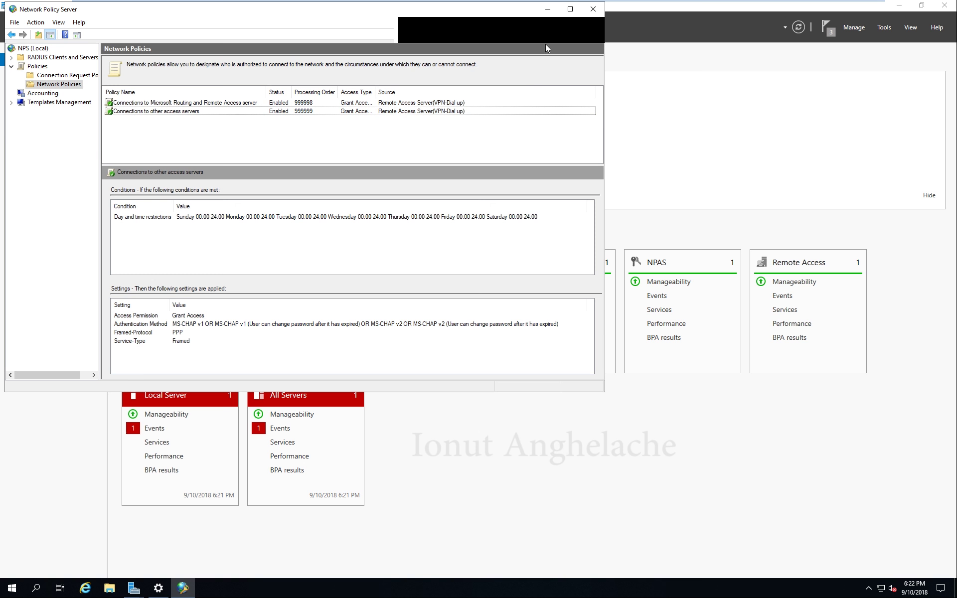
pyautogui.click(585, 13)
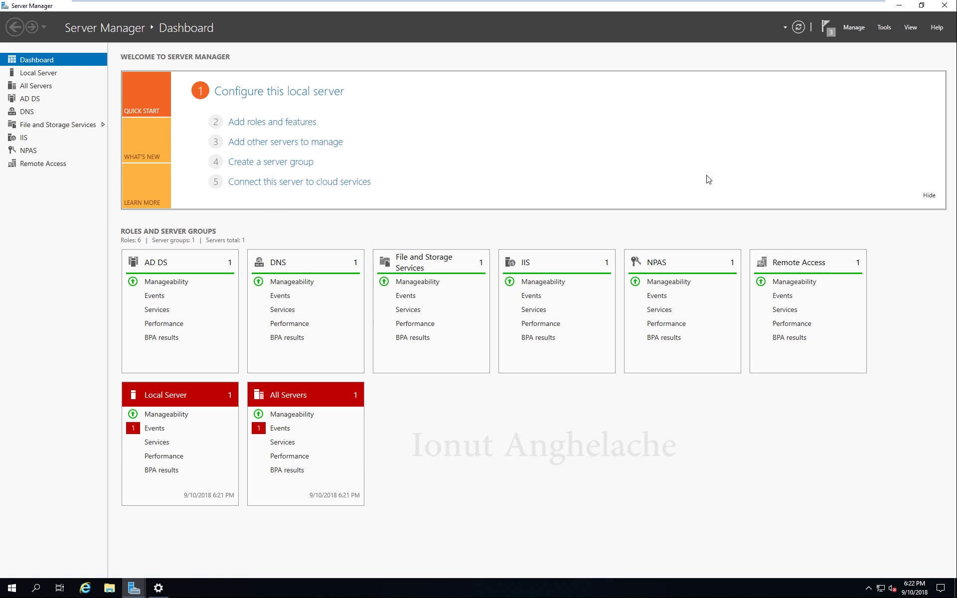
# Open a Command Prompt, ping google.ca from the server, then stop the ping.
pyautogui.press('super+r')
pyautogui.write('cmd')
pyautogui.press('Return')
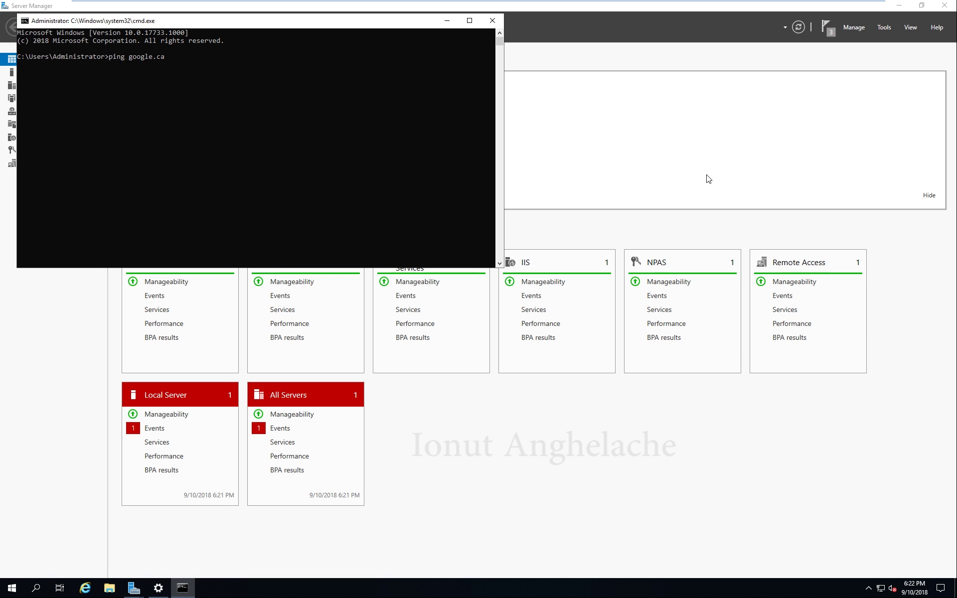
pyautogui.write('ping google.ca')
pyautogui.press('Return')
pyautogui.click(310, 102)
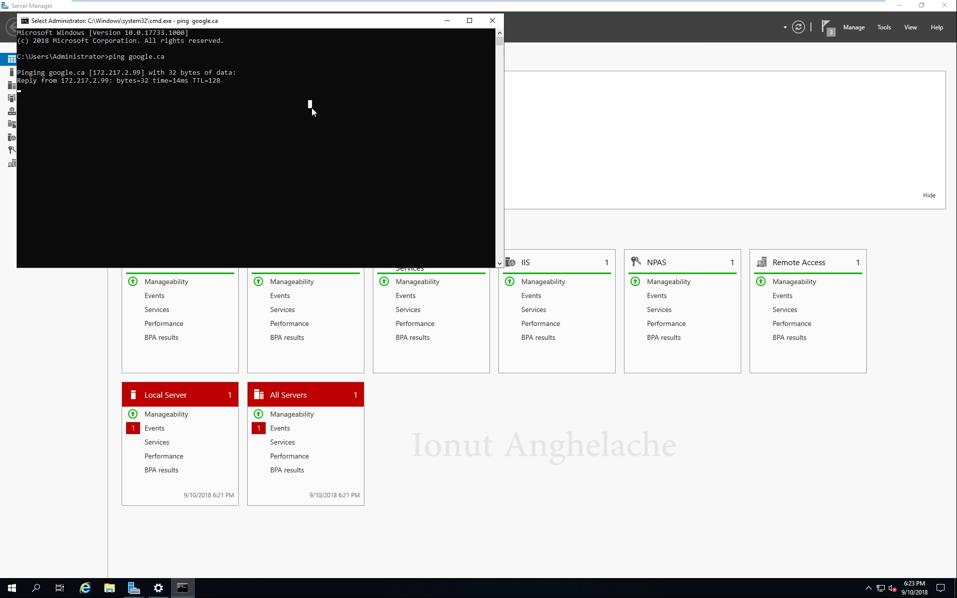
pyautogui.rightClick(339, 113)
pyautogui.hotkey('ctrl', 'c')
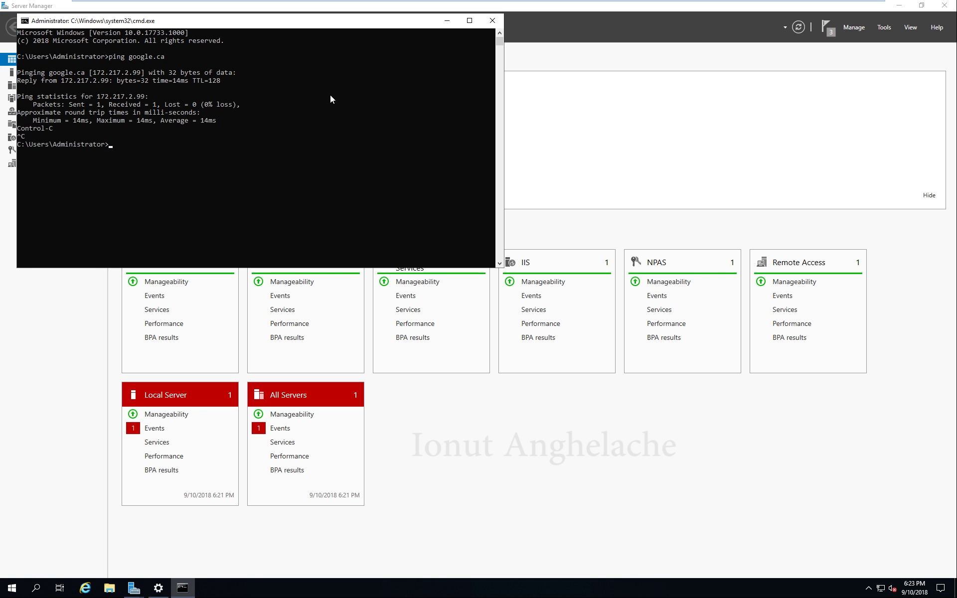
# Run ipconfig and mark the Public adapter's IPv4 address 192.168.126.131.
pyautogui.write('ipconfig')
pyautogui.press('Return')
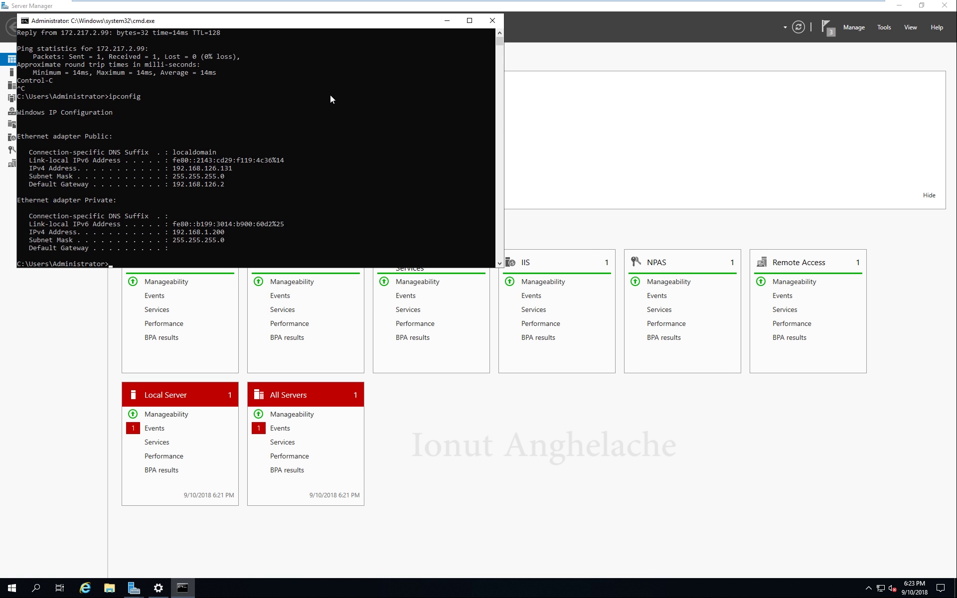
pyautogui.click(233, 231)
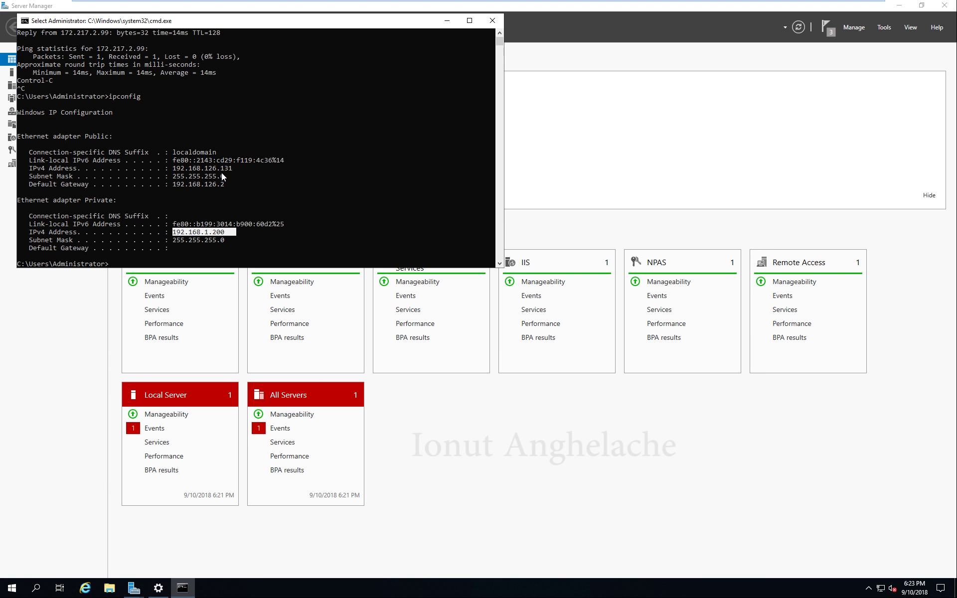
pyautogui.moveTo(233, 184); pyautogui.dragTo(180, 169)
pyautogui.click(233, 169)
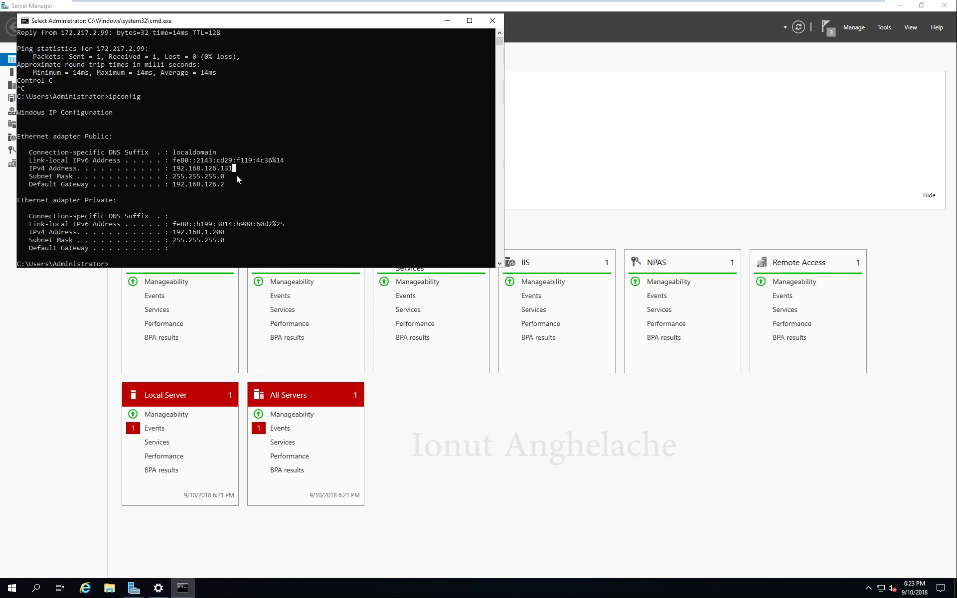
# Check that the server VM's network adapter is set to NAT, then close the Command Prompt.
pyautogui.rightClick(530, 6)
pyautogui.click(572, 140)
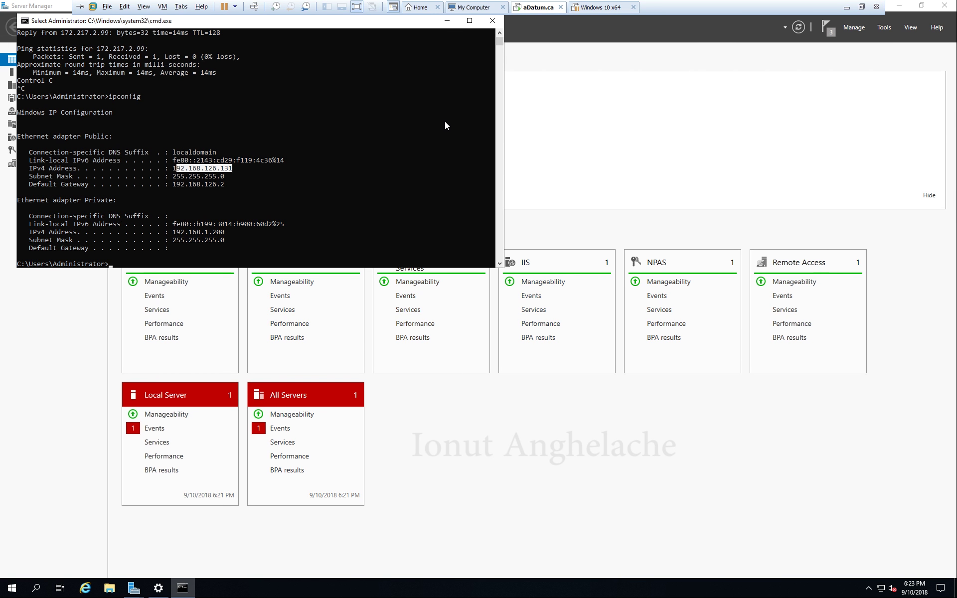
pyautogui.click(371, 236)
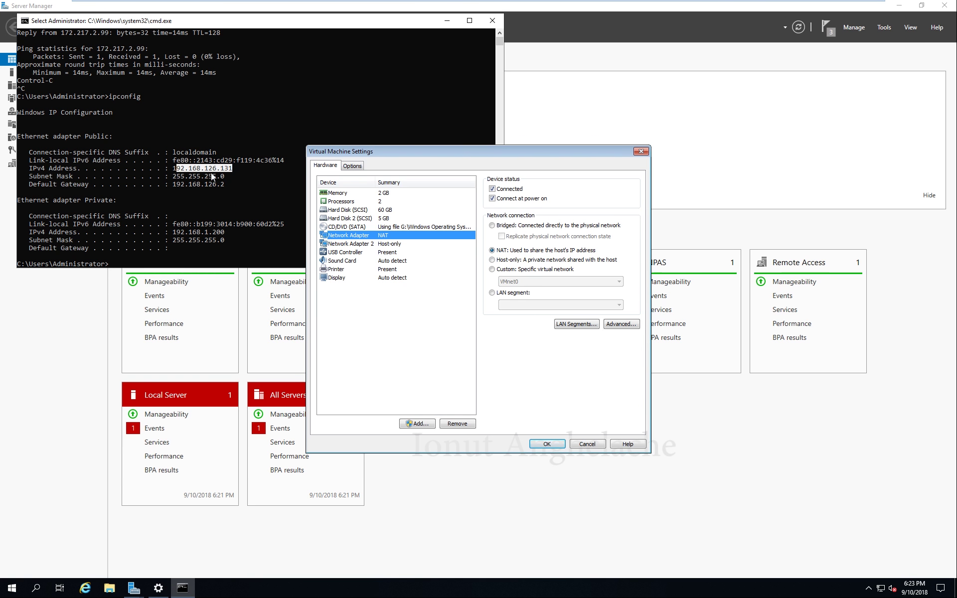
pyautogui.click(587, 443)
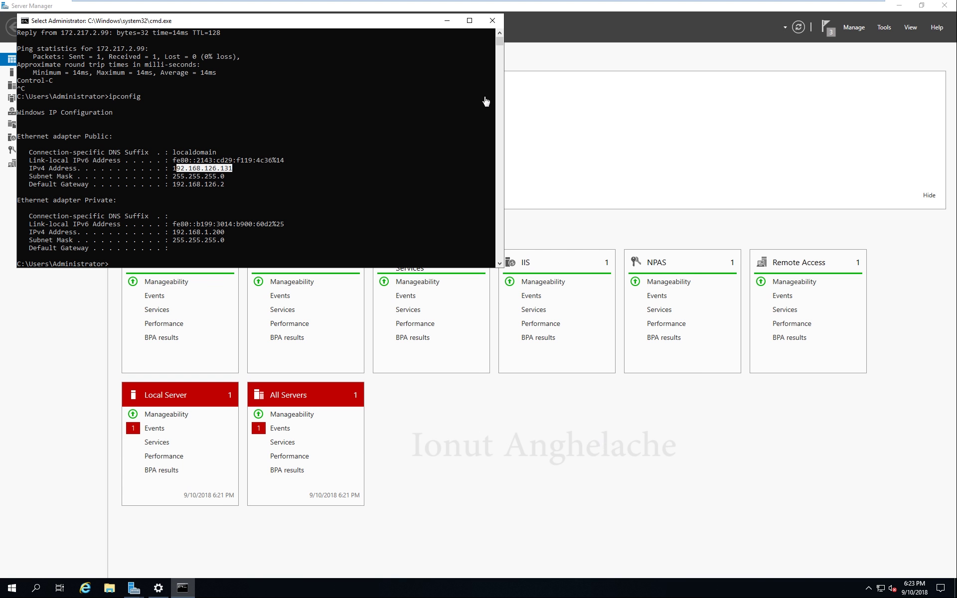
pyautogui.click(494, 20)
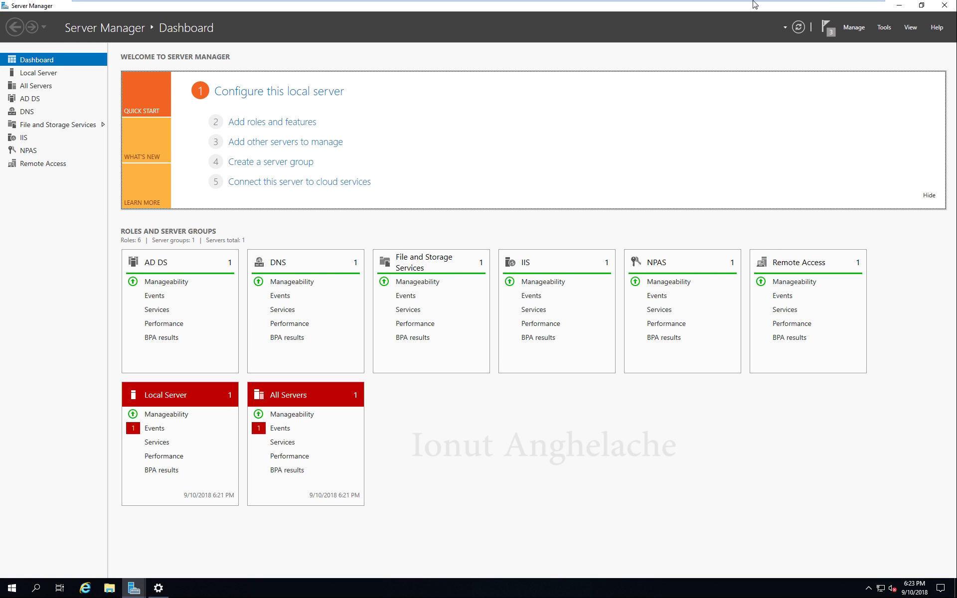
# Resume the Windows 10 x64 VM and confirm its network adapter is Host-only.
pyautogui.click(605, 8)
pyautogui.click(171, 33)
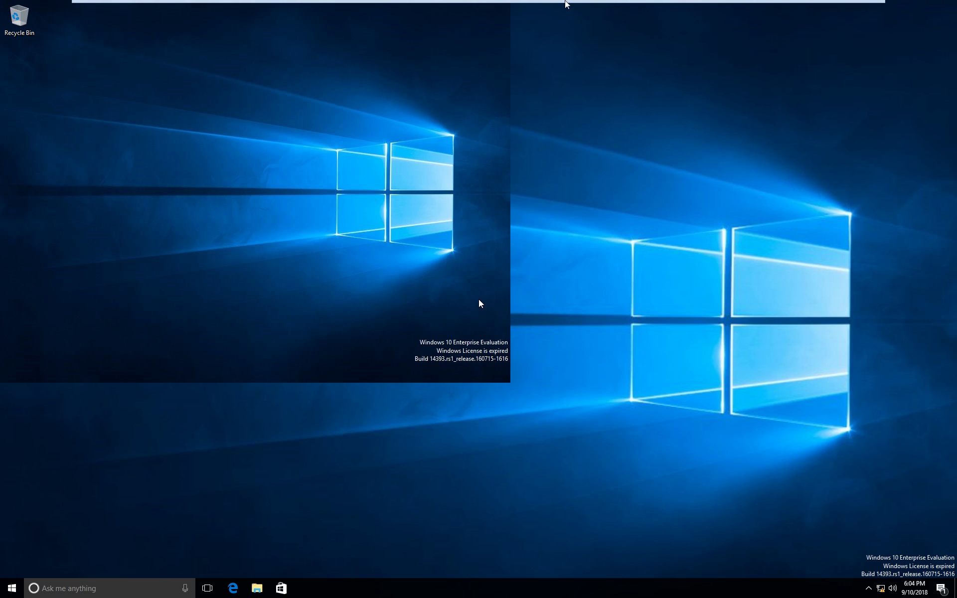
pyautogui.rightClick(590, 6)
pyautogui.press('Escape')
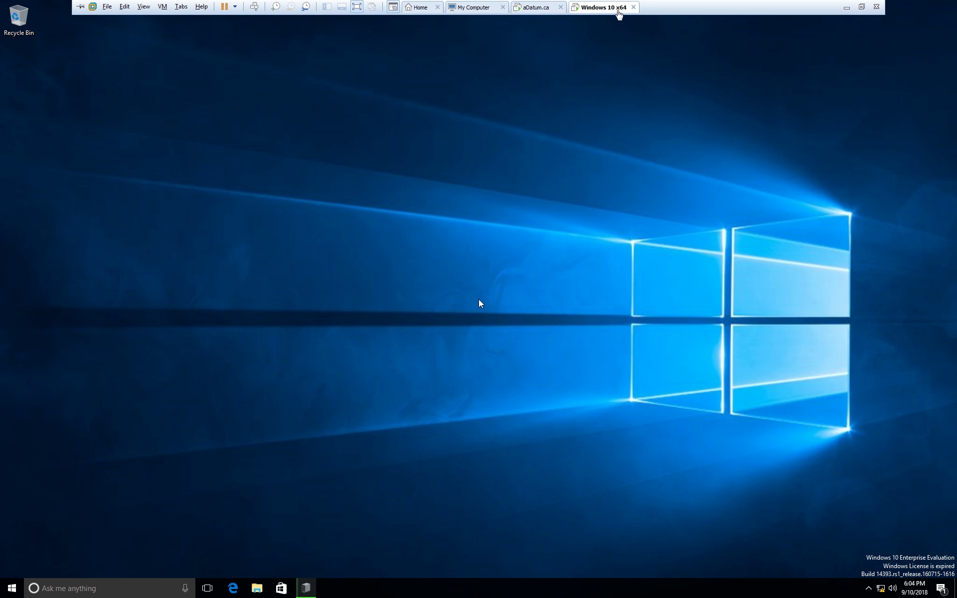
pyautogui.hotkey('ctrl', 'd')
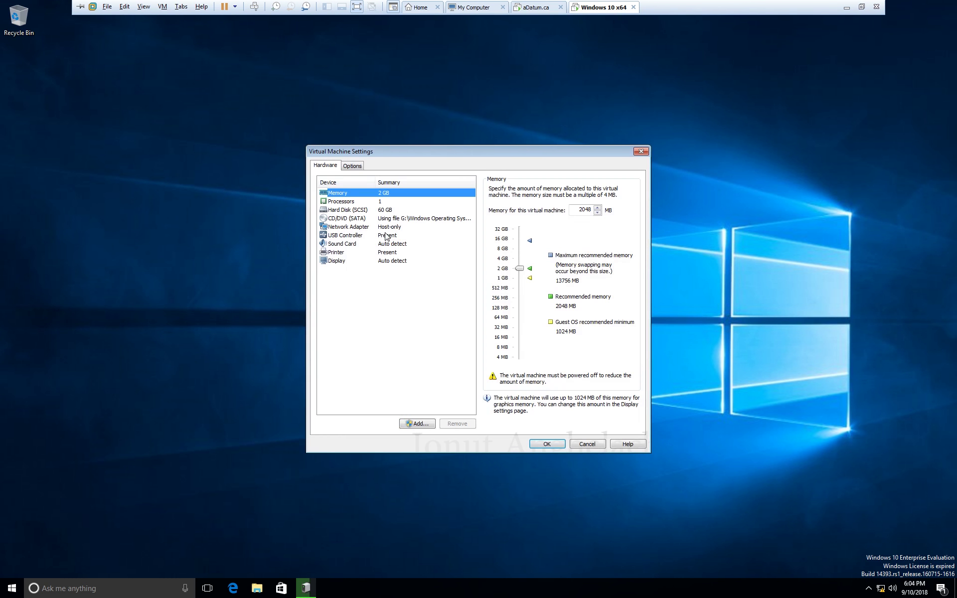
pyautogui.click(348, 227)
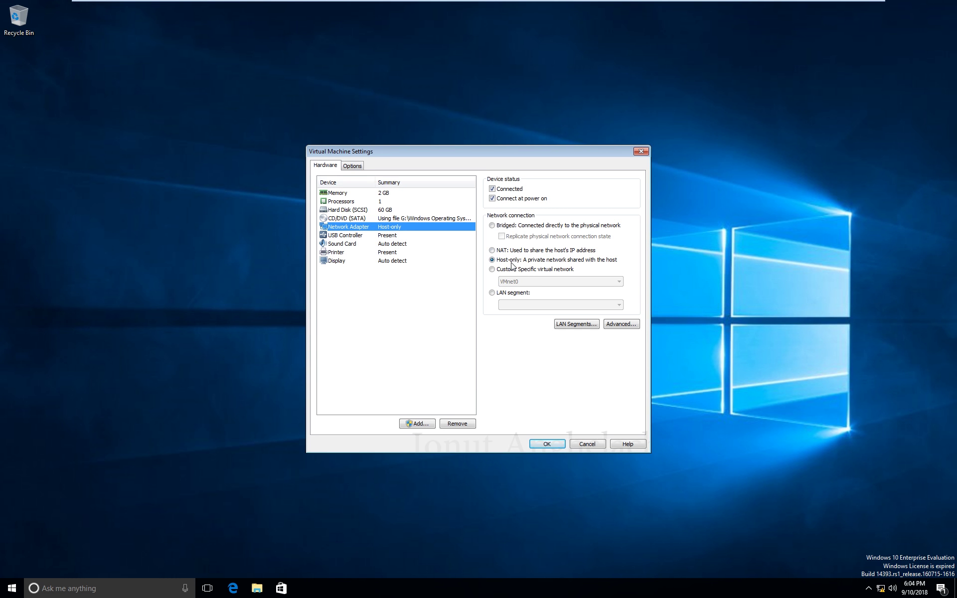
pyautogui.click(556, 445)
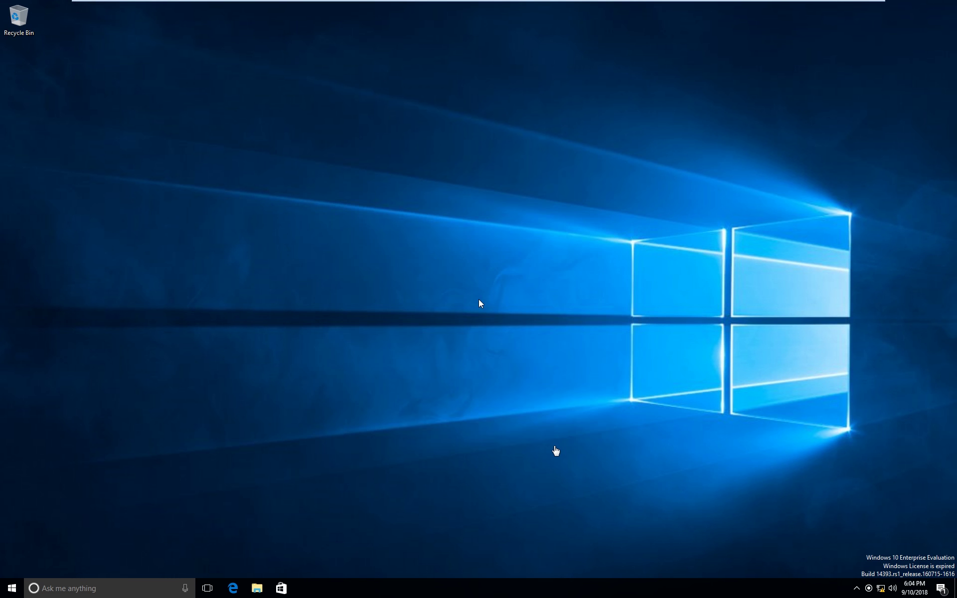
# Give Ethernet0 static IPv4 192.168.1.25, mask 255.255.255.0, with gateway and DNS 192.168.1.200.
pyautogui.rightClick(880, 589)
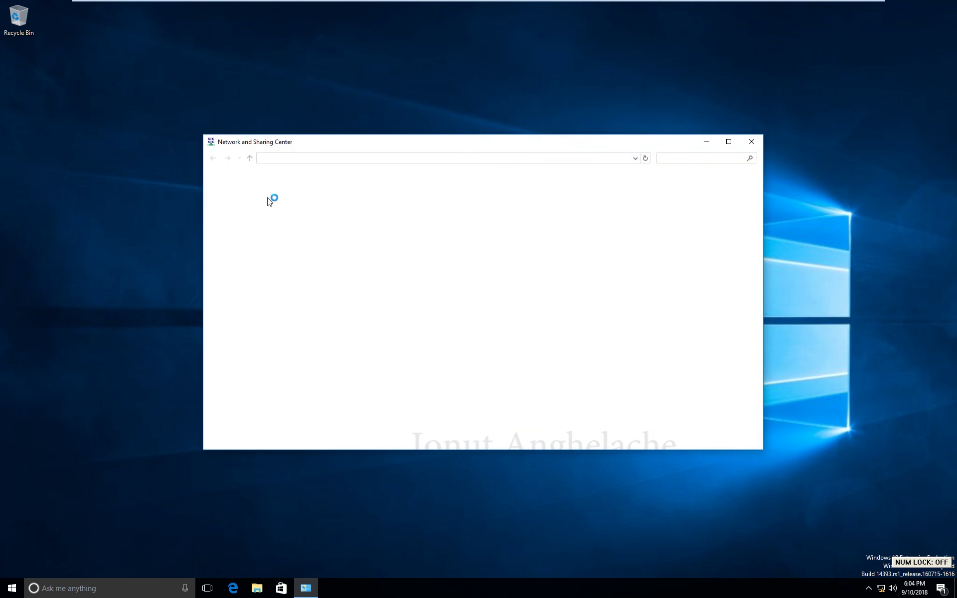
pyautogui.click(250, 196)
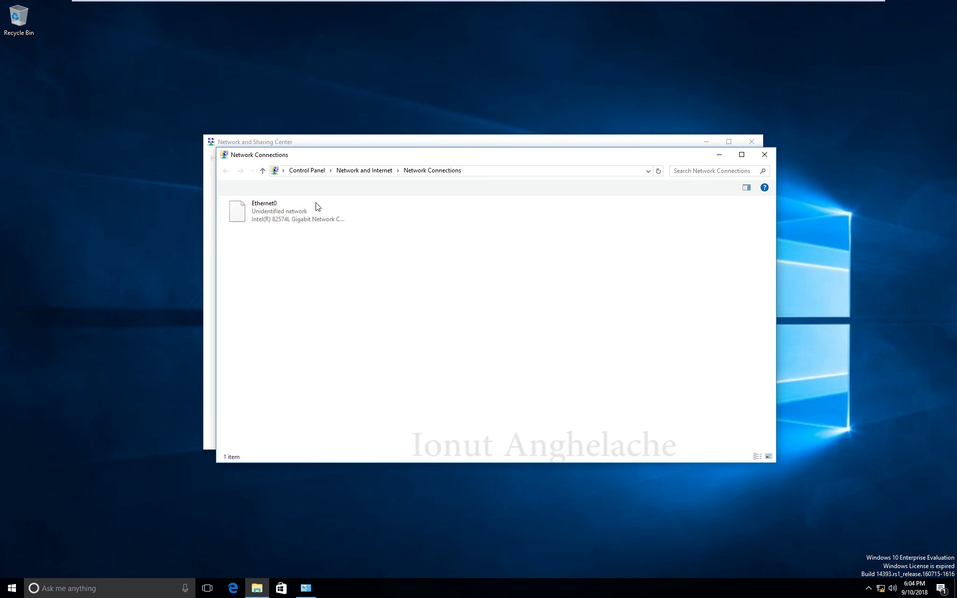
pyautogui.click(314, 220)
pyautogui.rightClick(310, 217)
pyautogui.click(357, 312)
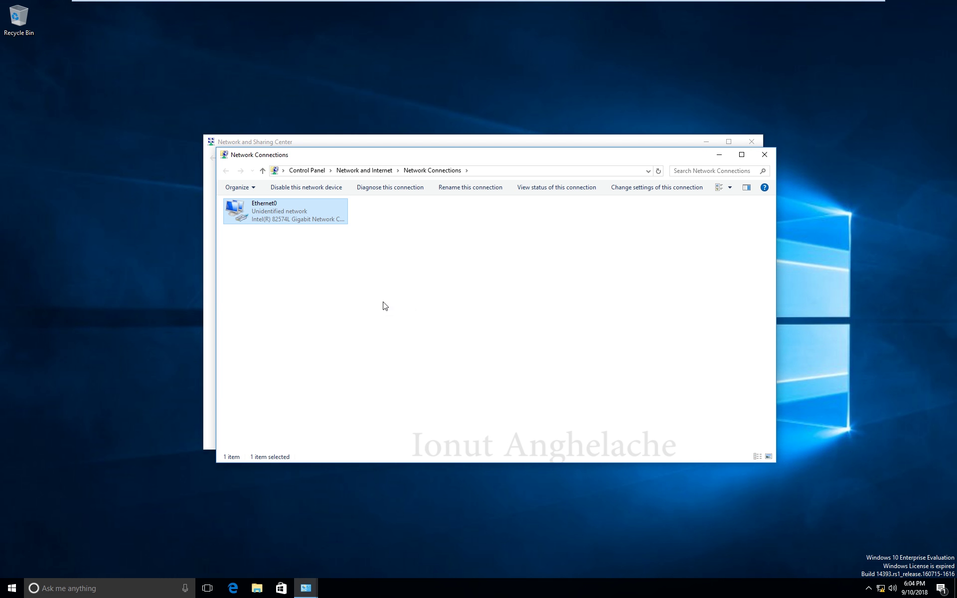
pyautogui.doubleClick(344, 301)
pyautogui.click(321, 305)
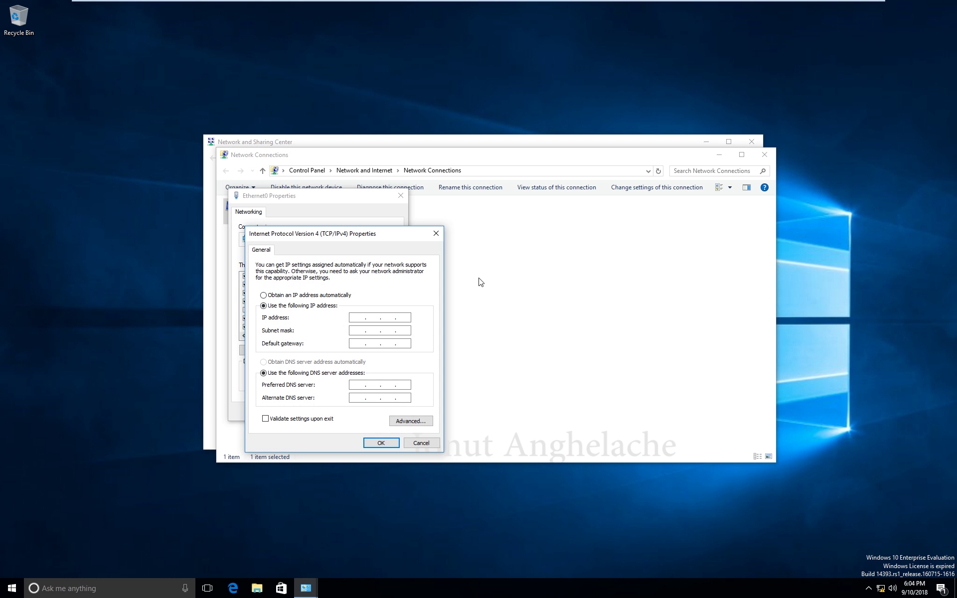
pyautogui.press('Num_Lock')
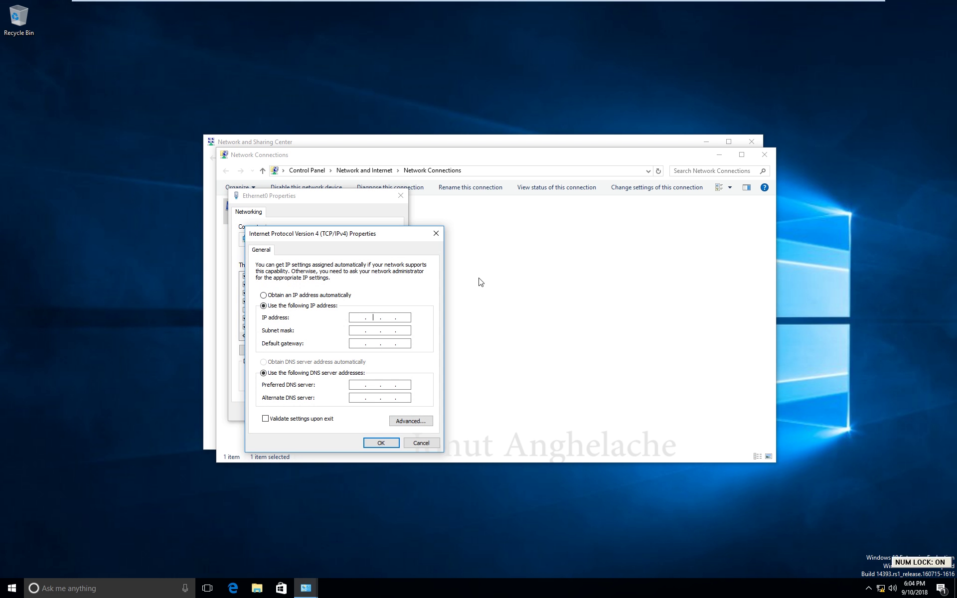
pyautogui.write('192 . 168 . 1 . ')
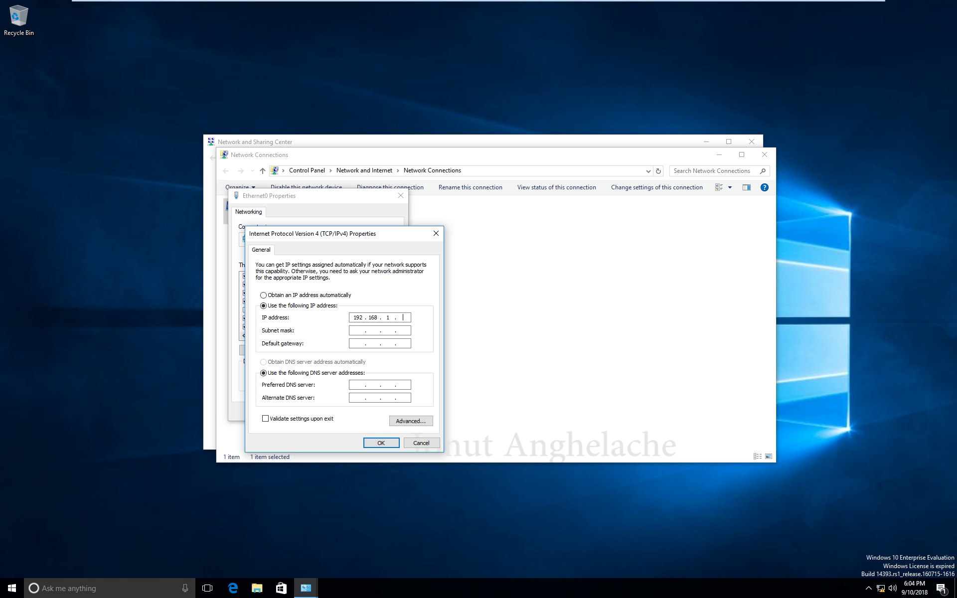
pyautogui.write('25')
pyautogui.press('Tab')
pyautogui.press('Tab')
pyautogui.click(357, 385)
pyautogui.write('190')
pyautogui.press('Return')
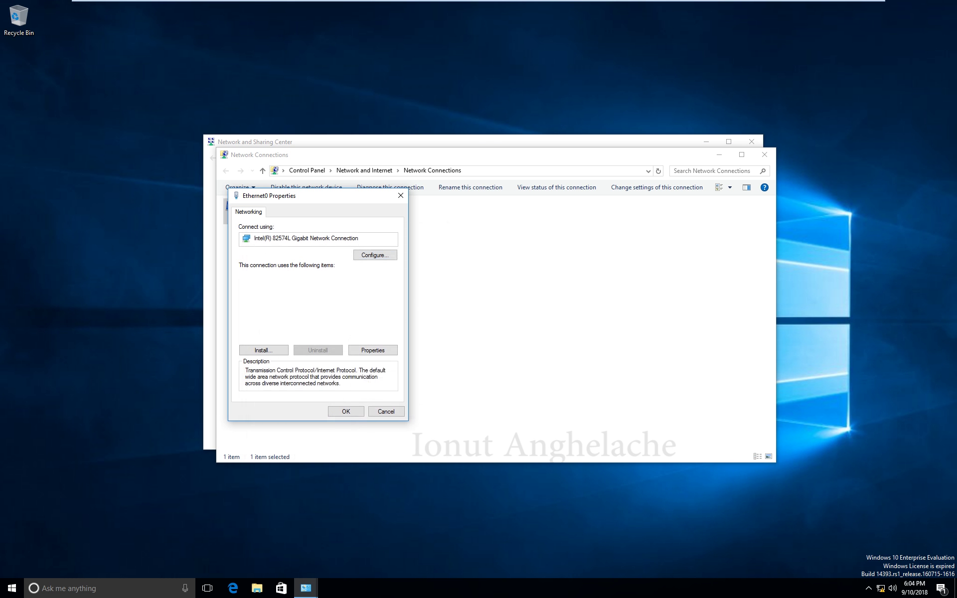
# Verify that Ethernet0's gateway and DNS read 192.168.1.200, then close its properties.
pyautogui.click(328, 305)
pyautogui.click(377, 347)
pyautogui.moveTo(408, 385); pyautogui.dragTo(396, 383)
pyautogui.moveTo(400, 344); pyautogui.dragTo(405, 346)
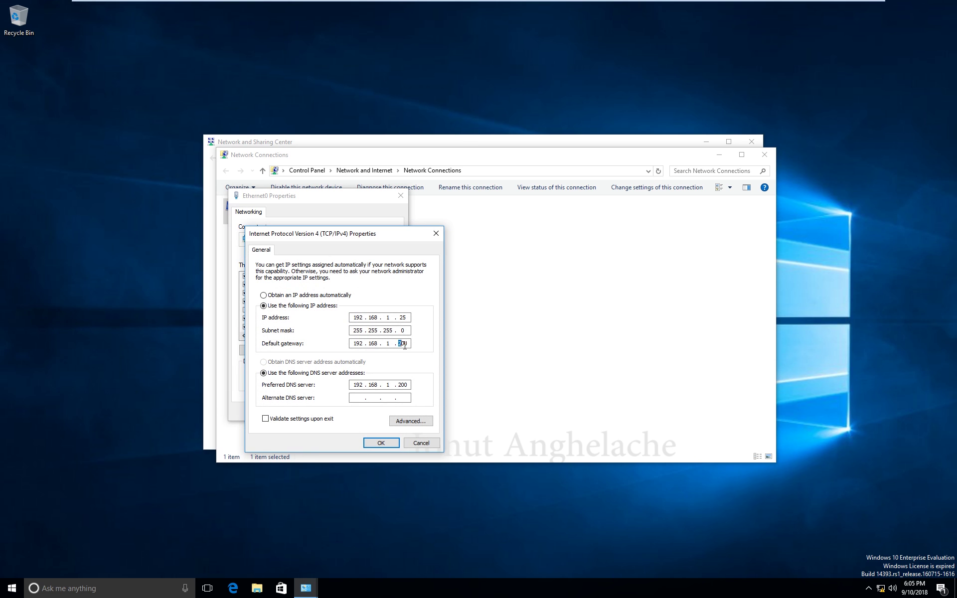
pyautogui.click(380, 443)
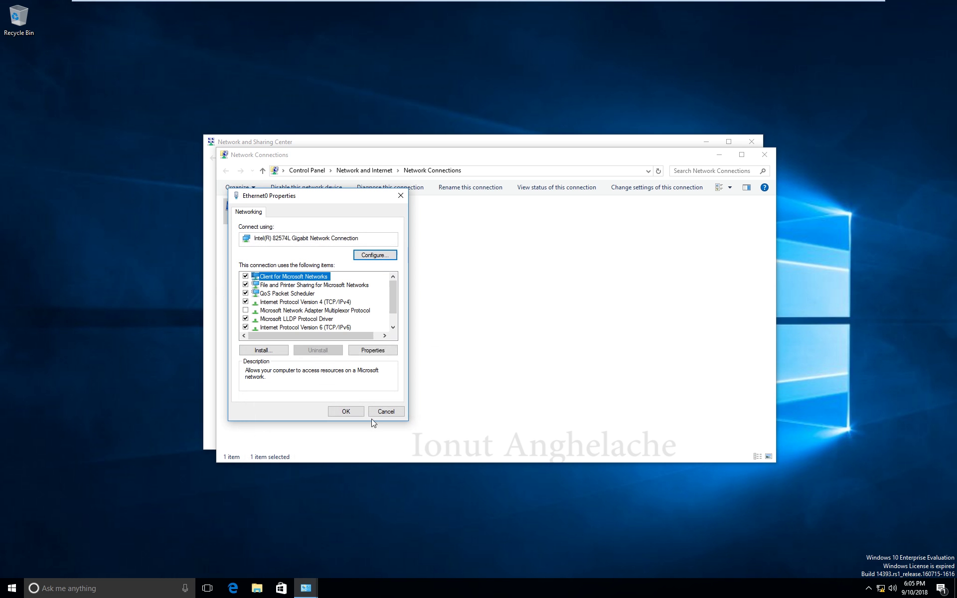
pyautogui.click(345, 411)
# Ping google.ca from the Windows 10 client, getting 4 replies with 0% loss, and allow network discovery.
pyautogui.click(765, 154)
pyautogui.click(752, 142)
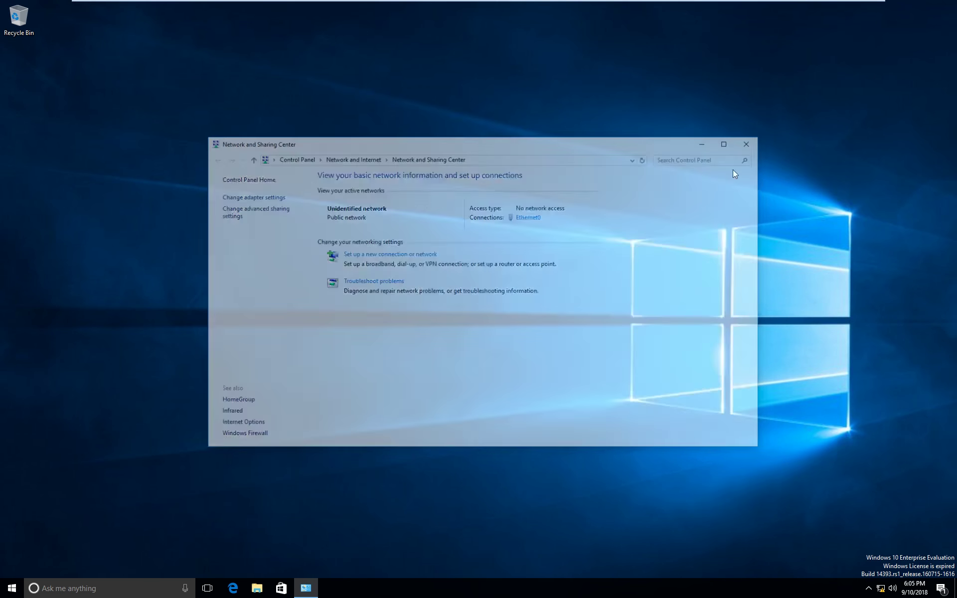
pyautogui.press('super+r')
pyautogui.press('Return')
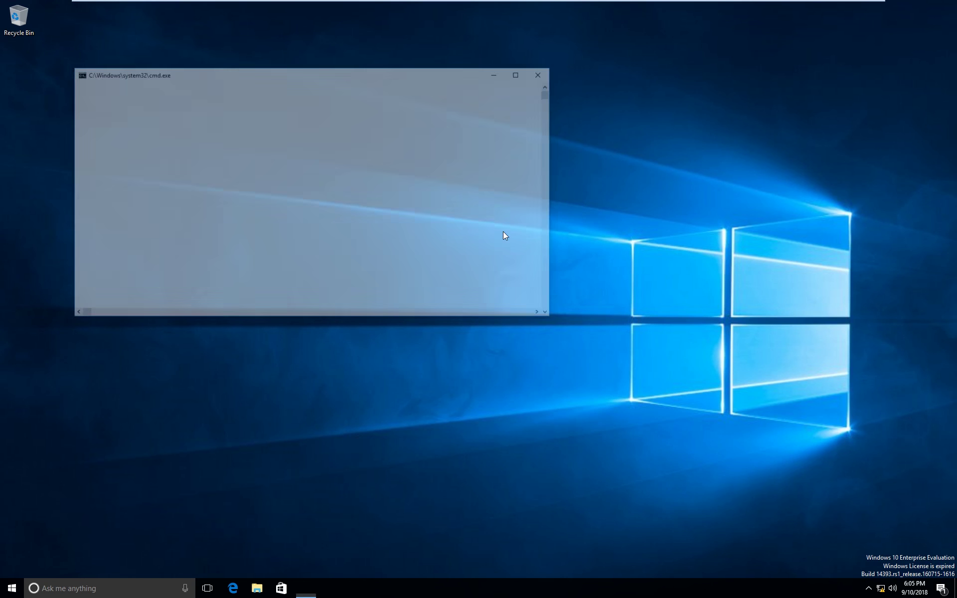
pyautogui.write('ping google.ca')
pyautogui.press('Return')
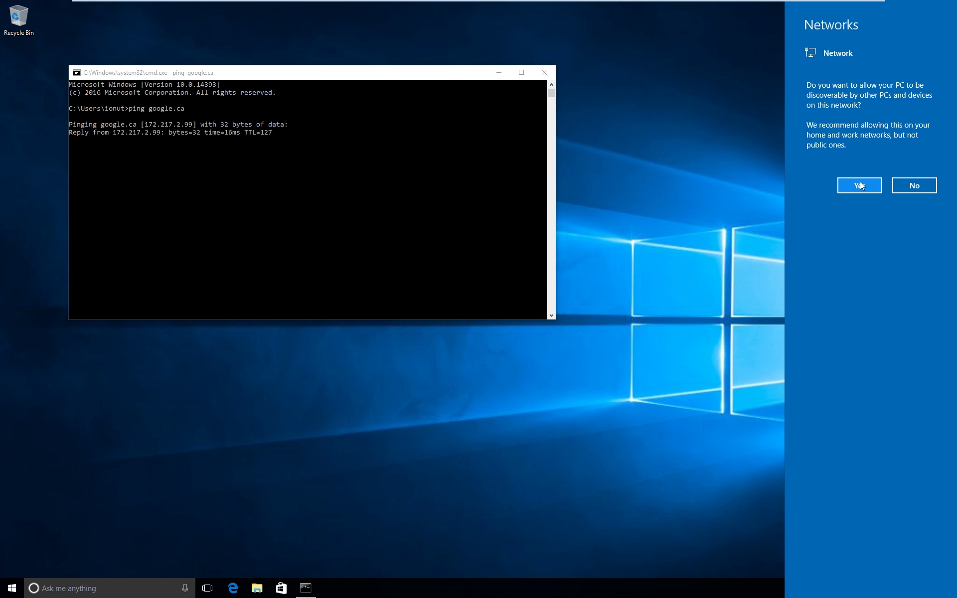
pyautogui.click(527, 173)
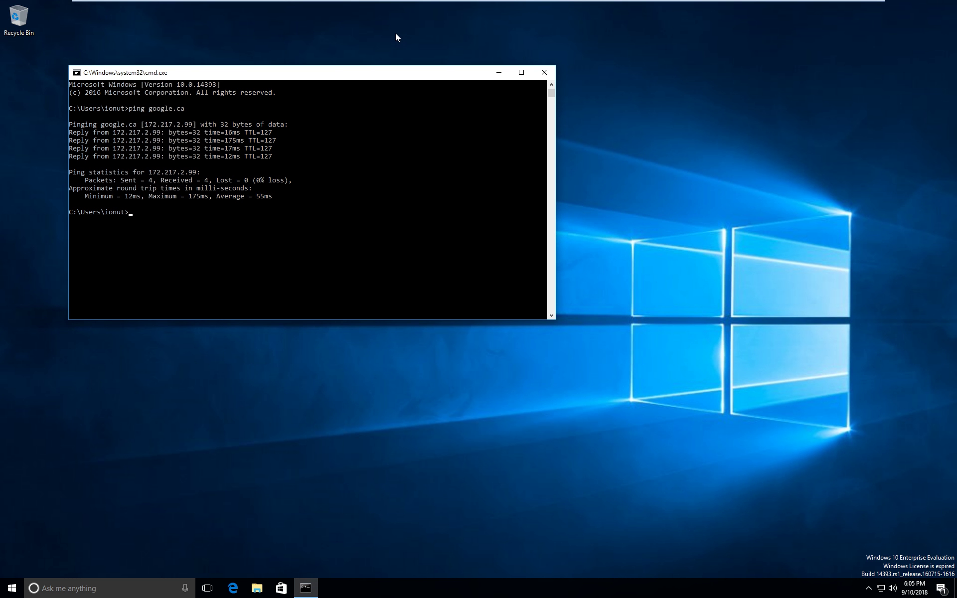
# In Routing and Remote Access, review the Public NAT interface's address pool and services settings.
pyautogui.click(536, 6)
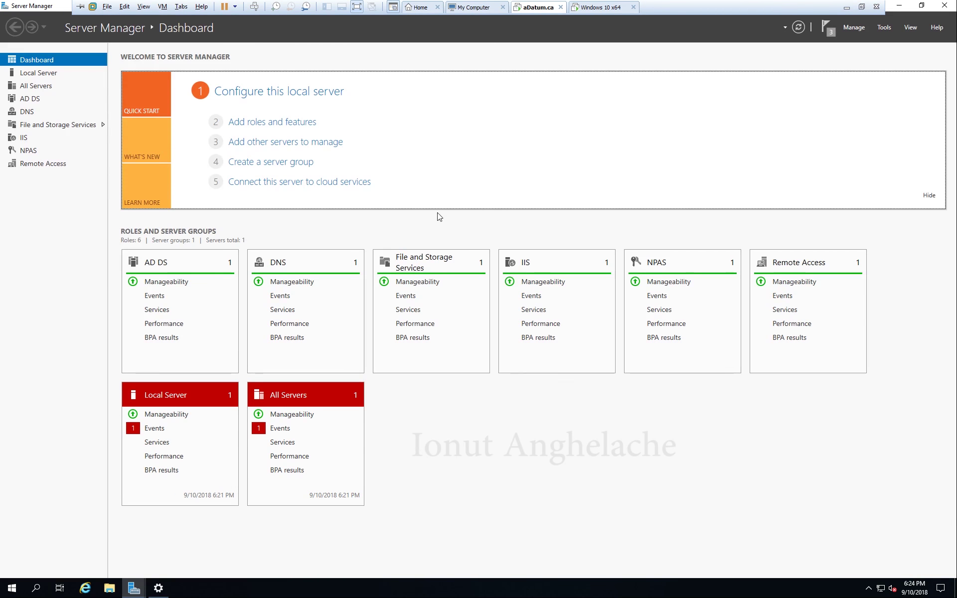
pyautogui.click(884, 26)
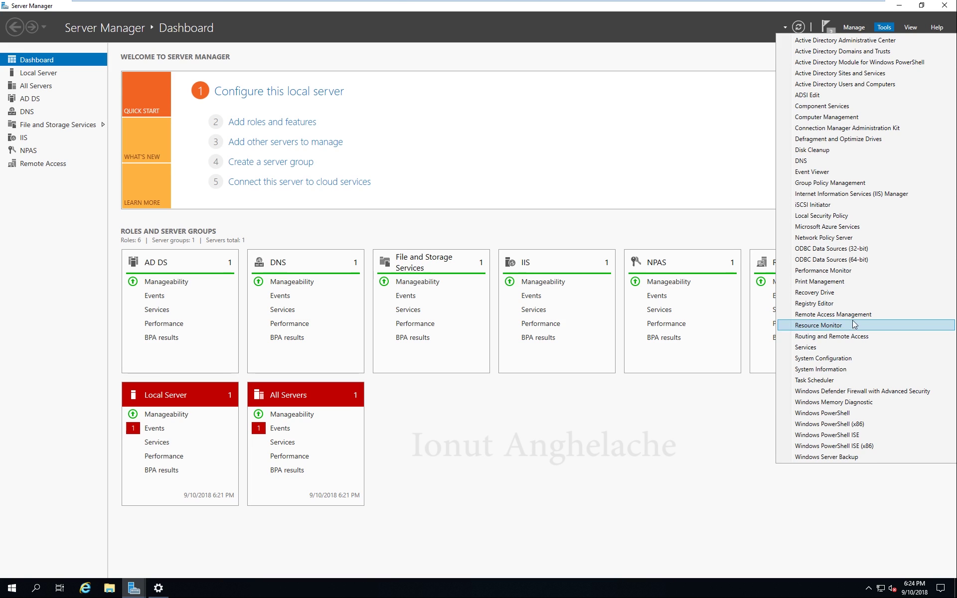
pyautogui.click(848, 336)
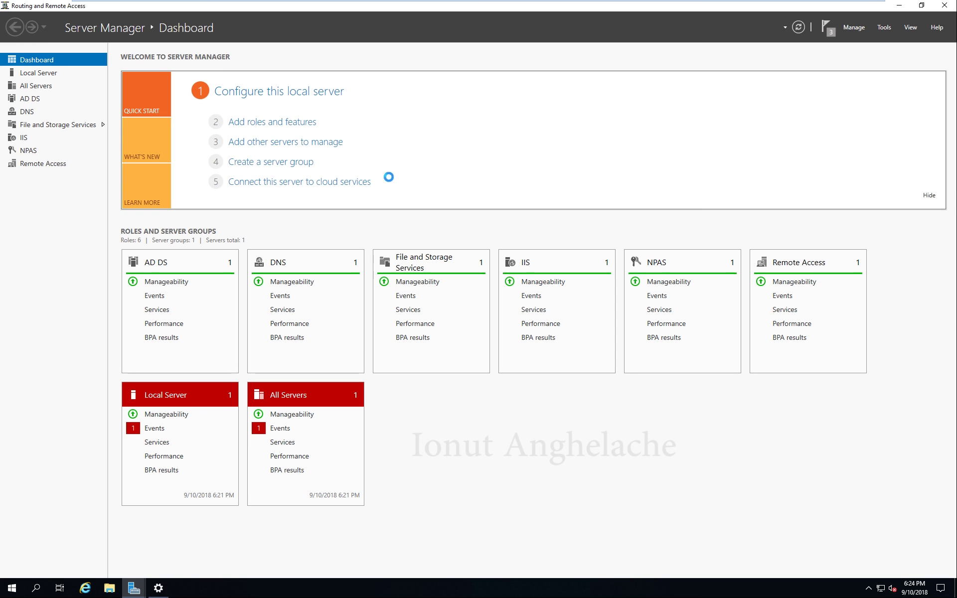
pyautogui.click(244, 69)
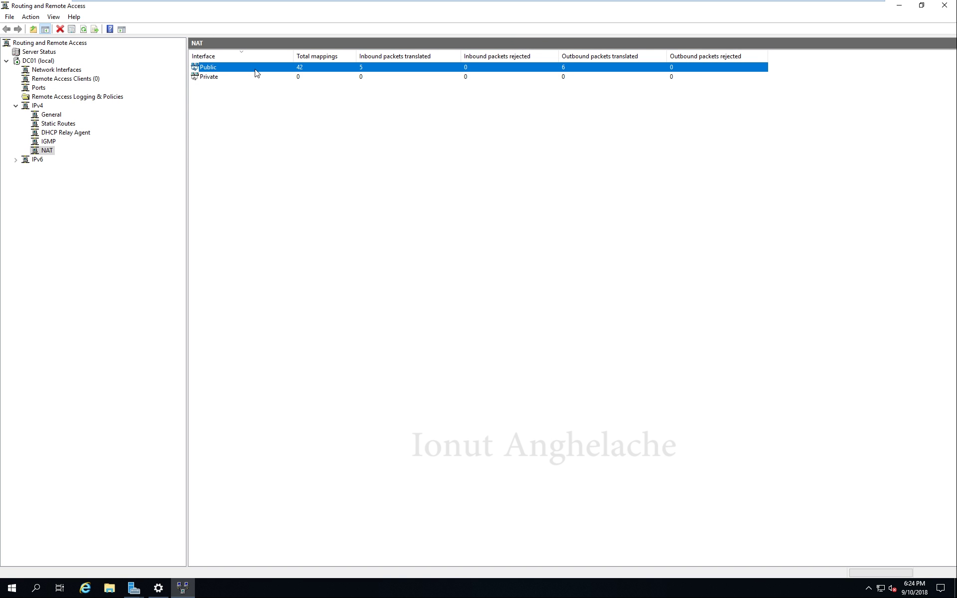
pyautogui.doubleClick(404, 66)
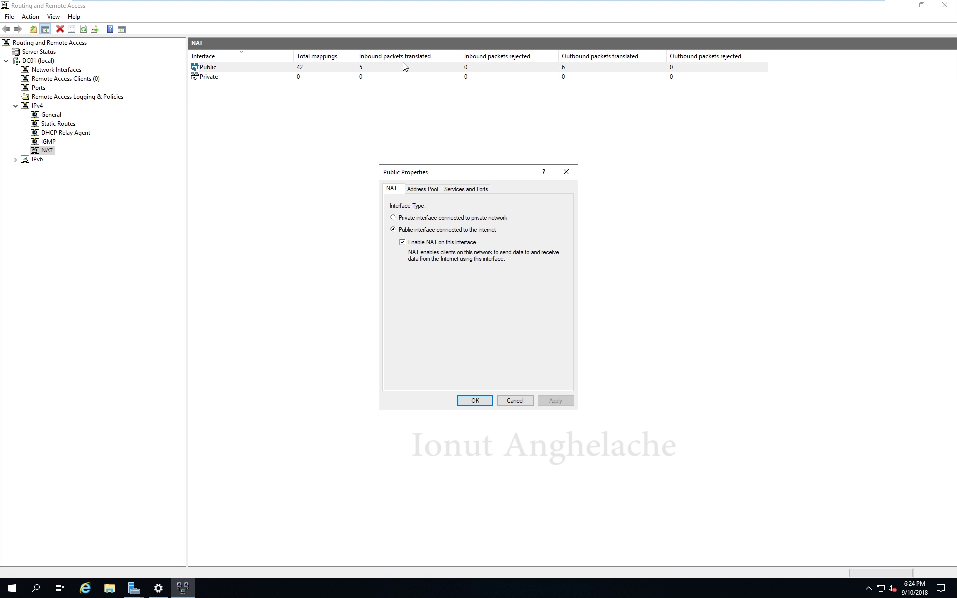
pyautogui.click(526, 404)
pyautogui.rightClick(333, 69)
pyautogui.click(376, 117)
pyautogui.click(422, 189)
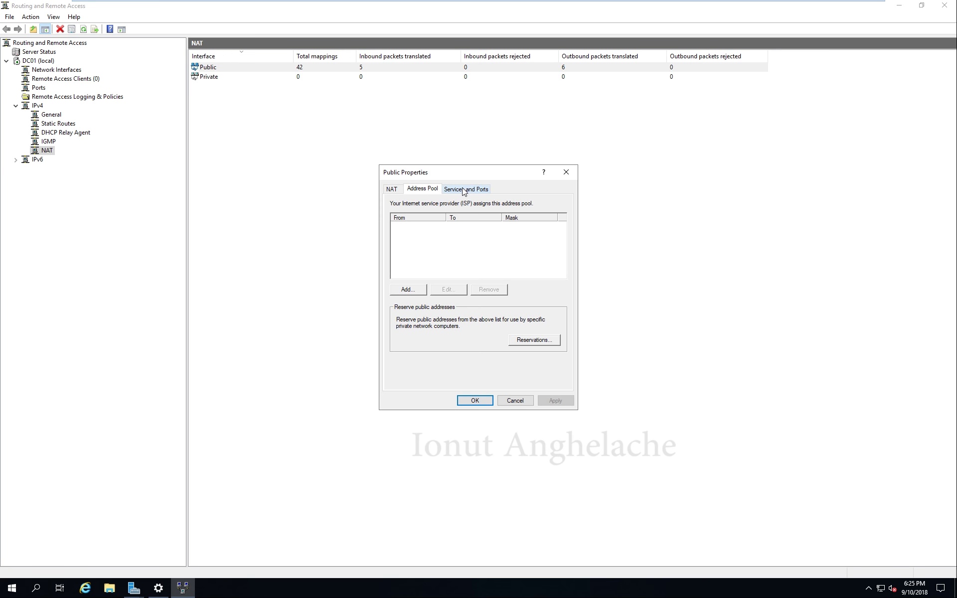
pyautogui.click(463, 189)
pyautogui.click(567, 172)
# Show the Public interface's NAT session mappings and enlarge the table to show every column.
pyautogui.rightClick(321, 68)
pyautogui.click(342, 76)
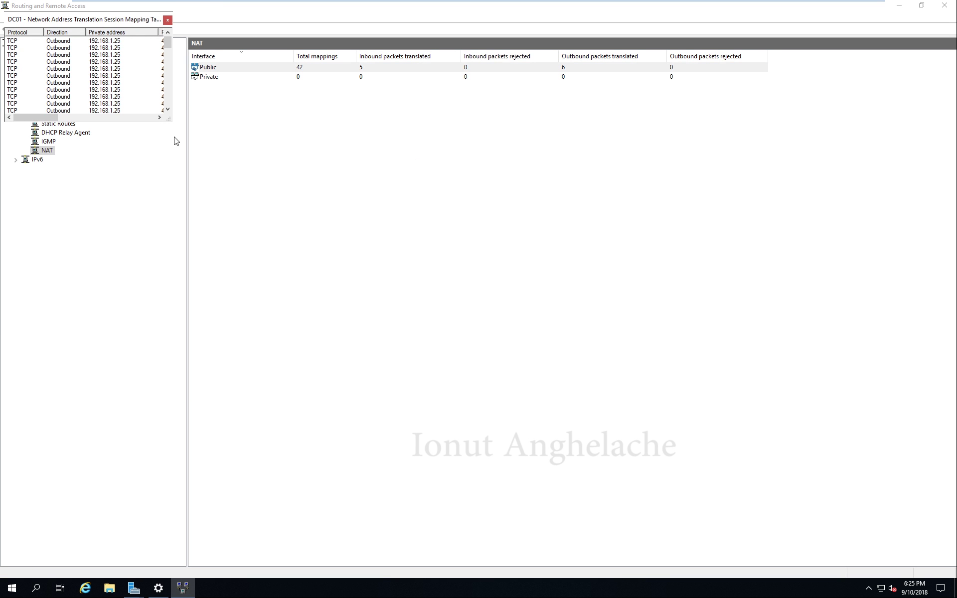
pyautogui.moveTo(170, 123); pyautogui.dragTo(491, 387)
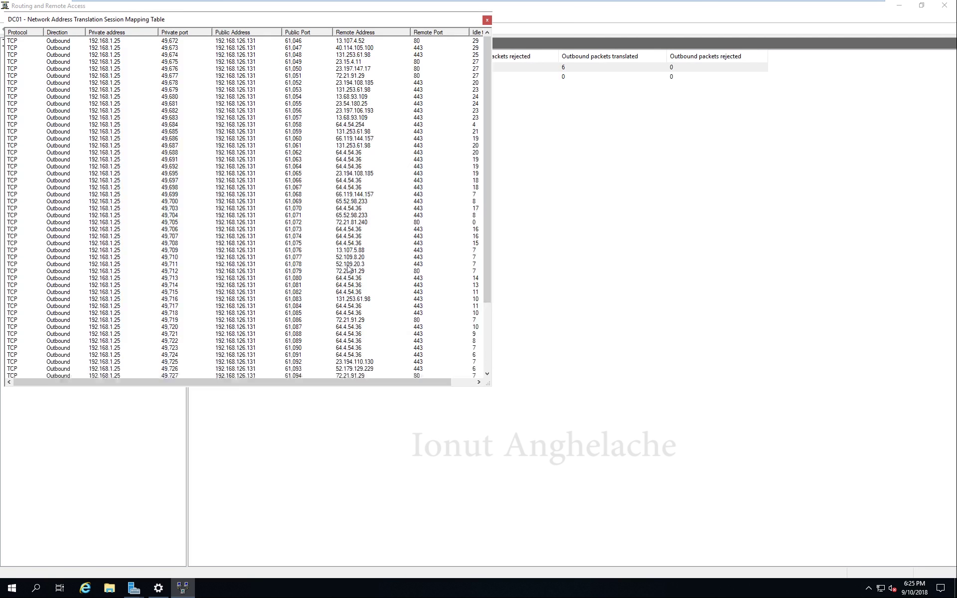
pyautogui.moveTo(251, 23); pyautogui.dragTo(515, 119)
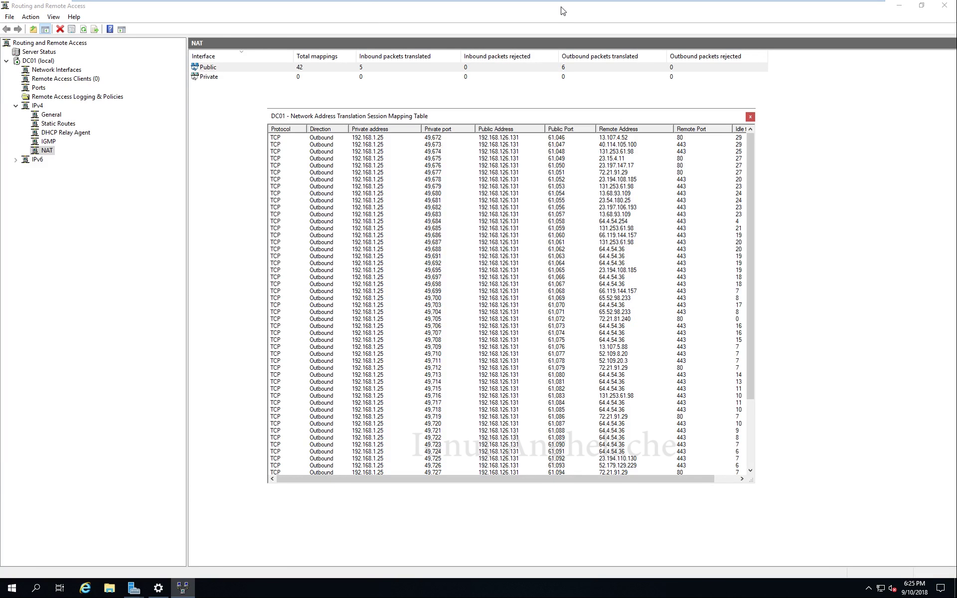
pyautogui.moveTo(547, 5)
pyautogui.click(601, 7)
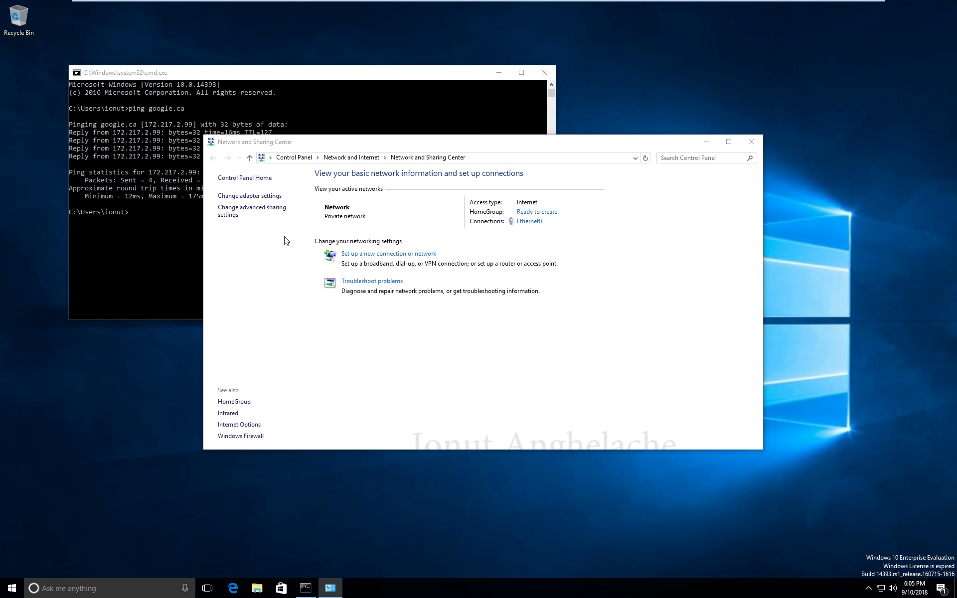
pyautogui.click(255, 197)
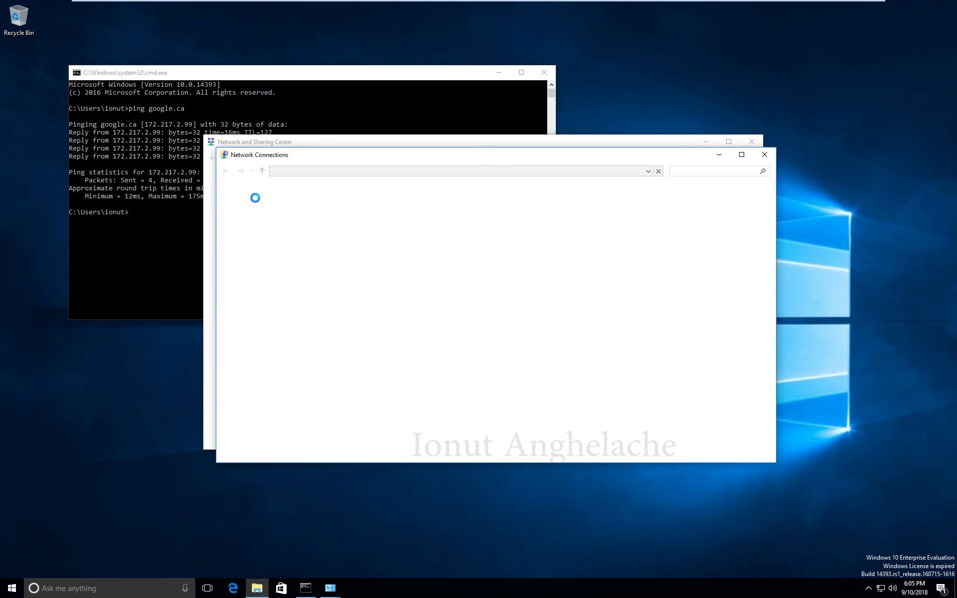
pyautogui.rightClick(297, 213)
pyautogui.click(348, 304)
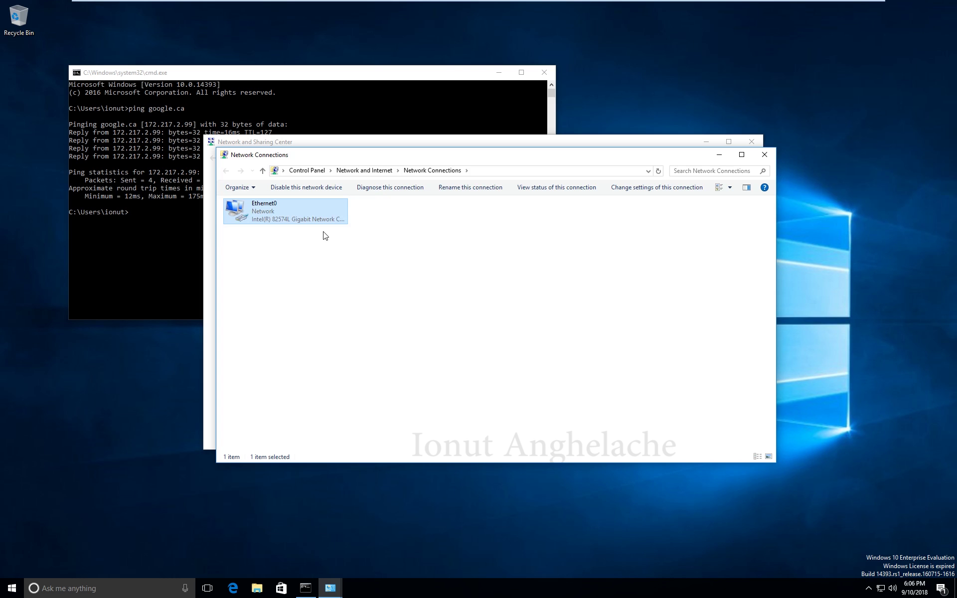
pyautogui.rightClick(313, 221)
pyautogui.click(384, 313)
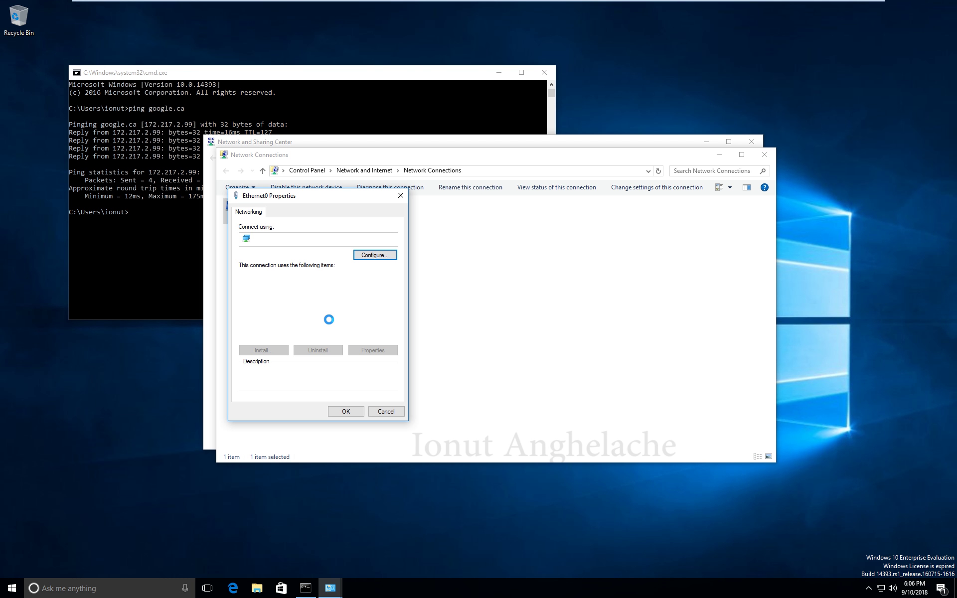
pyautogui.click(331, 302)
pyautogui.click(384, 350)
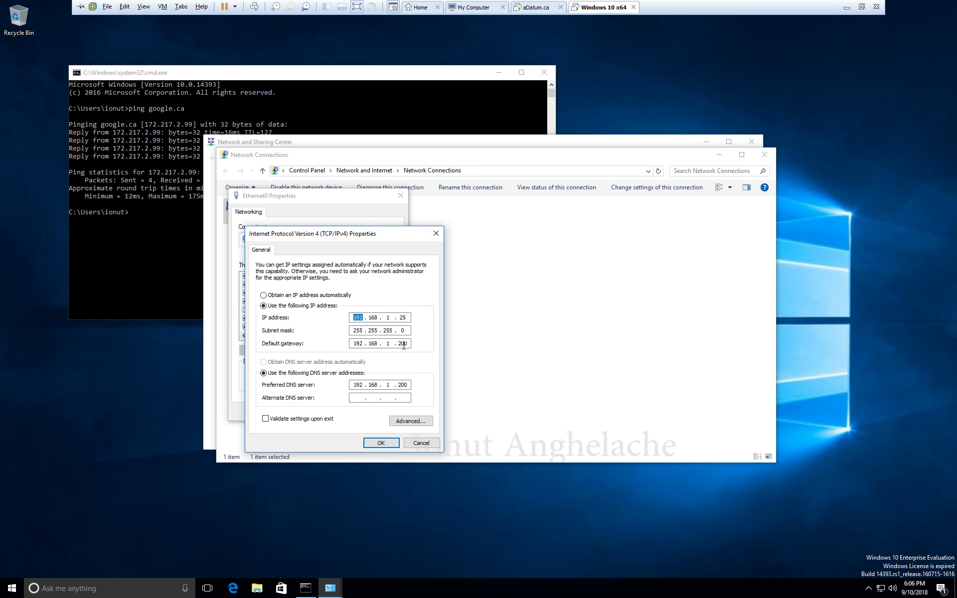
pyautogui.click(534, 8)
pyautogui.click(392, 159)
pyautogui.click(391, 145)
pyautogui.click(371, 138)
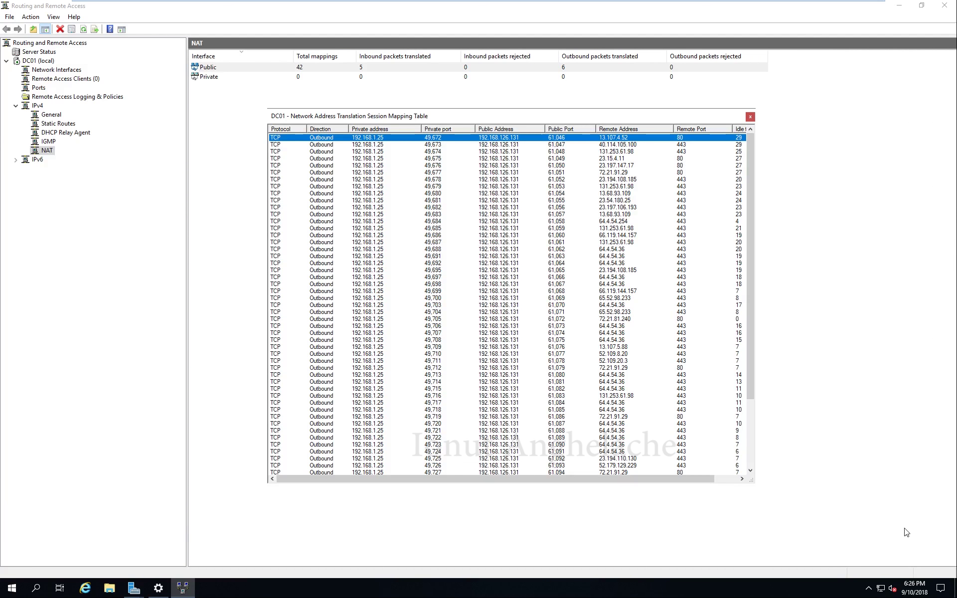
pyautogui.click(750, 117)
pyautogui.moveTo(668, 5)
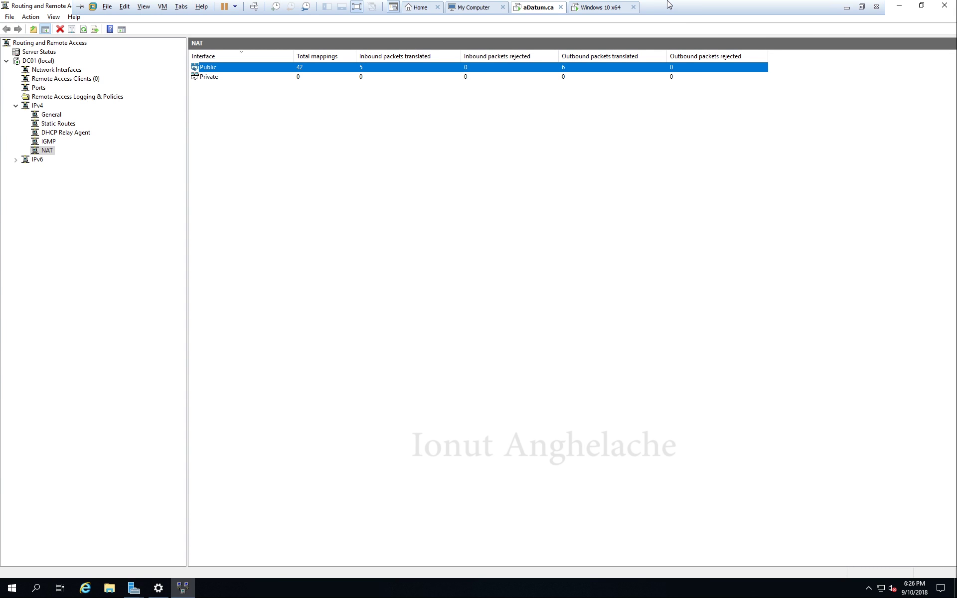
pyautogui.click(619, 7)
pyautogui.click(381, 443)
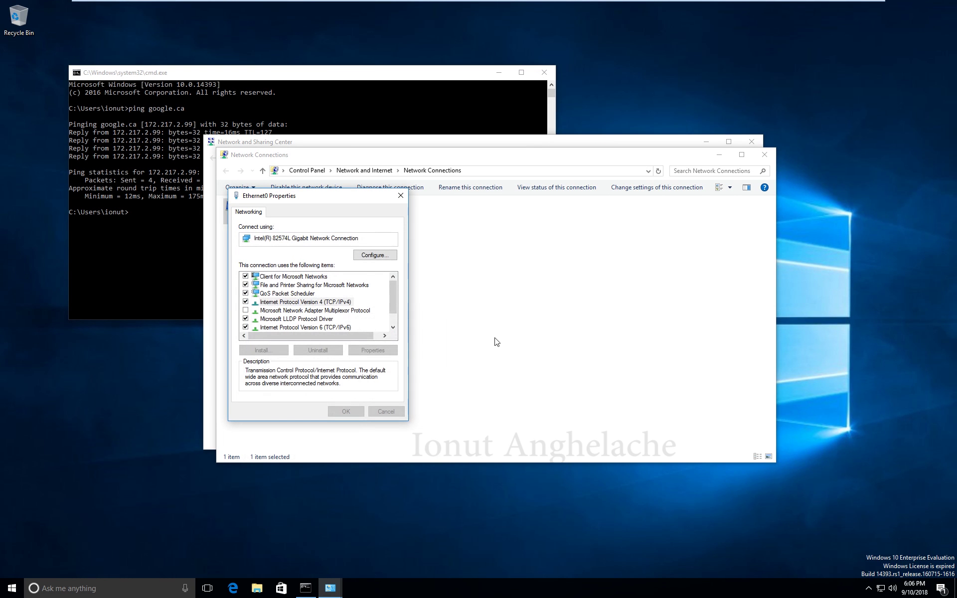
pyautogui.click(345, 408)
pyautogui.click(765, 154)
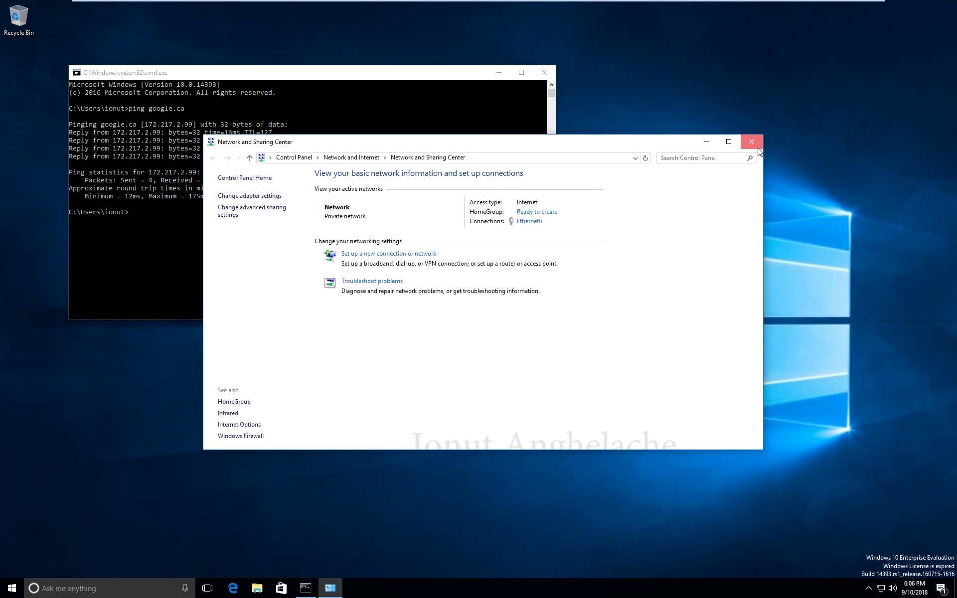
pyautogui.click(752, 142)
pyautogui.click(544, 72)
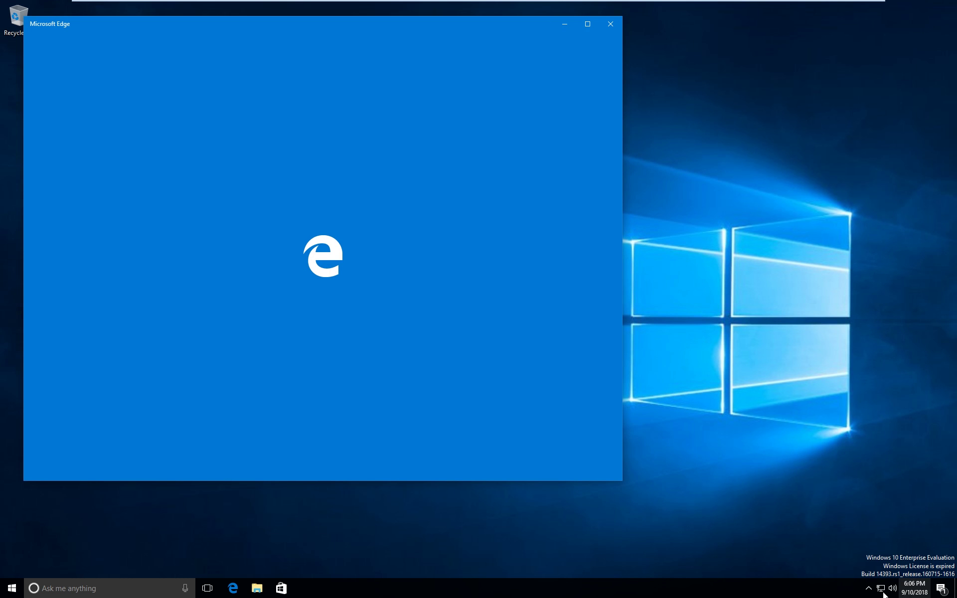
pyautogui.rightClick(882, 589)
pyautogui.click(759, 379)
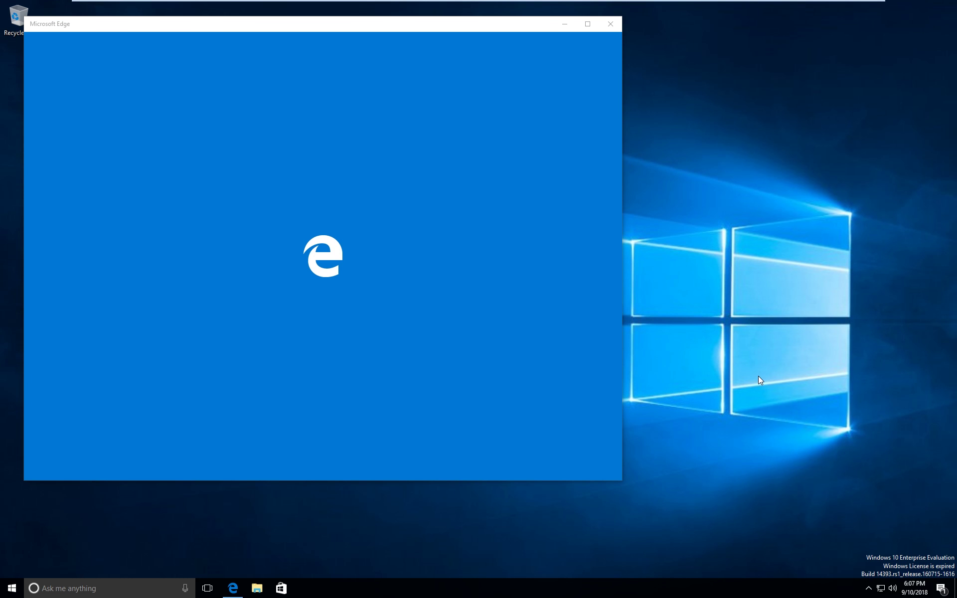
pyautogui.rightClick(881, 589)
pyautogui.click(882, 586)
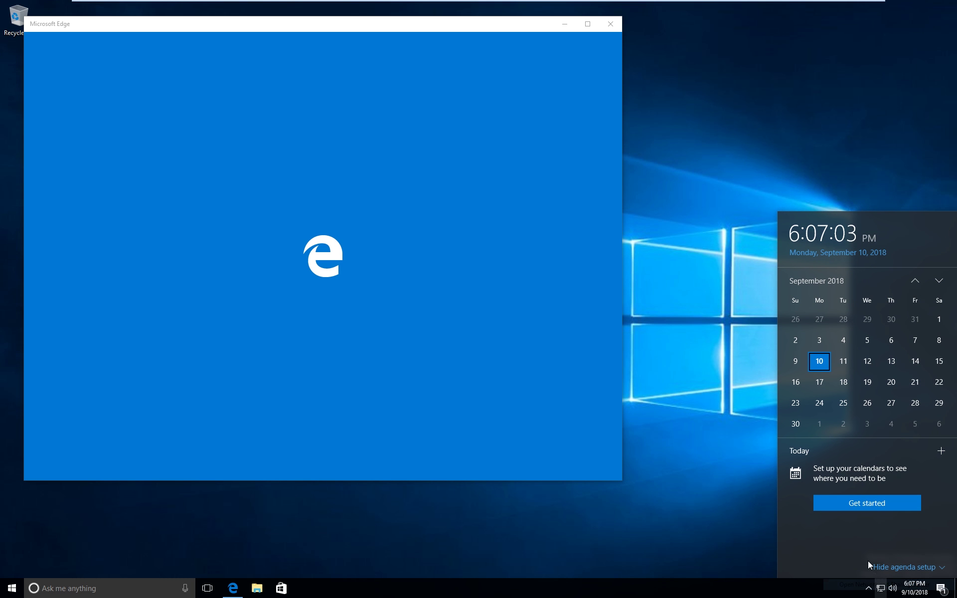
pyautogui.click(714, 408)
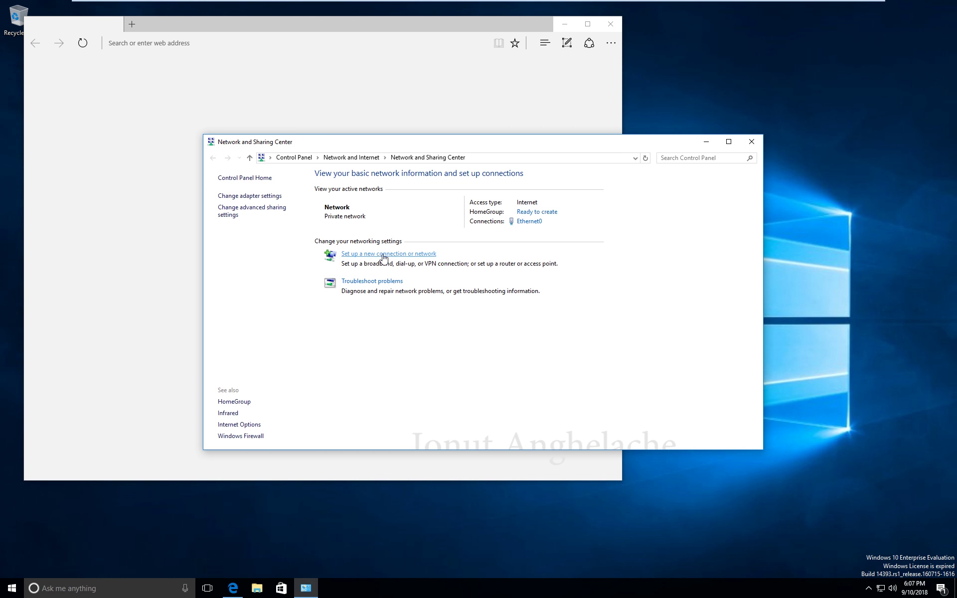
pyautogui.click(423, 259)
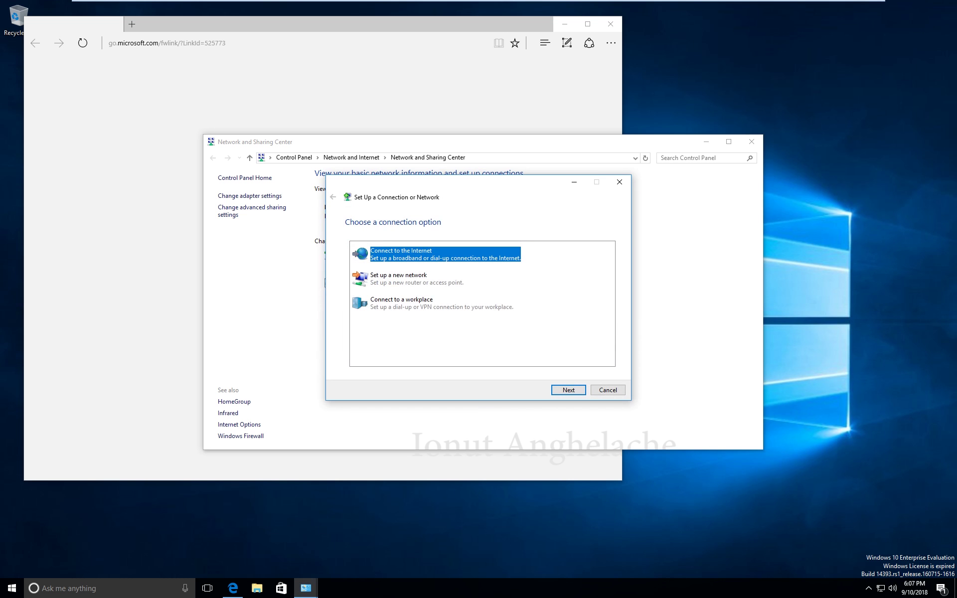
pyautogui.click(423, 304)
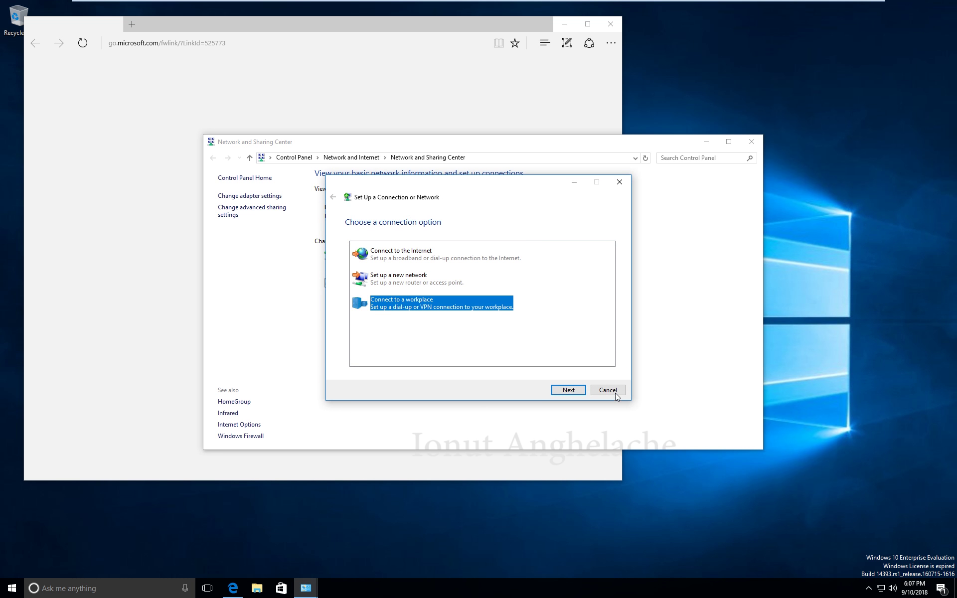
pyautogui.click(607, 390)
pyautogui.moveTo(521, 145); pyautogui.dragTo(654, 134)
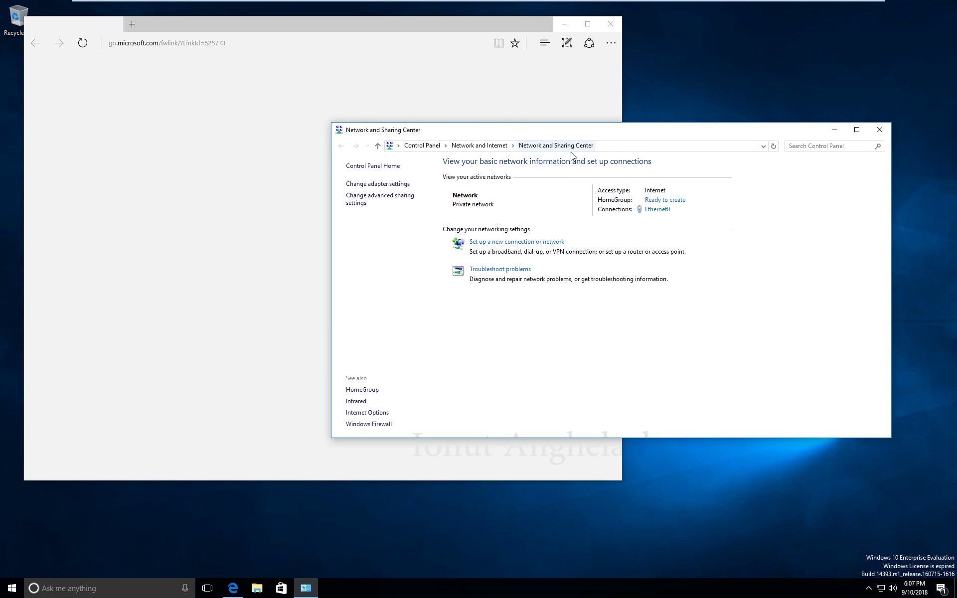
# Start a workplace VPN connection to 192.168.1.200 and name it aDatum.ca.
pyautogui.click(516, 242)
pyautogui.click(418, 303)
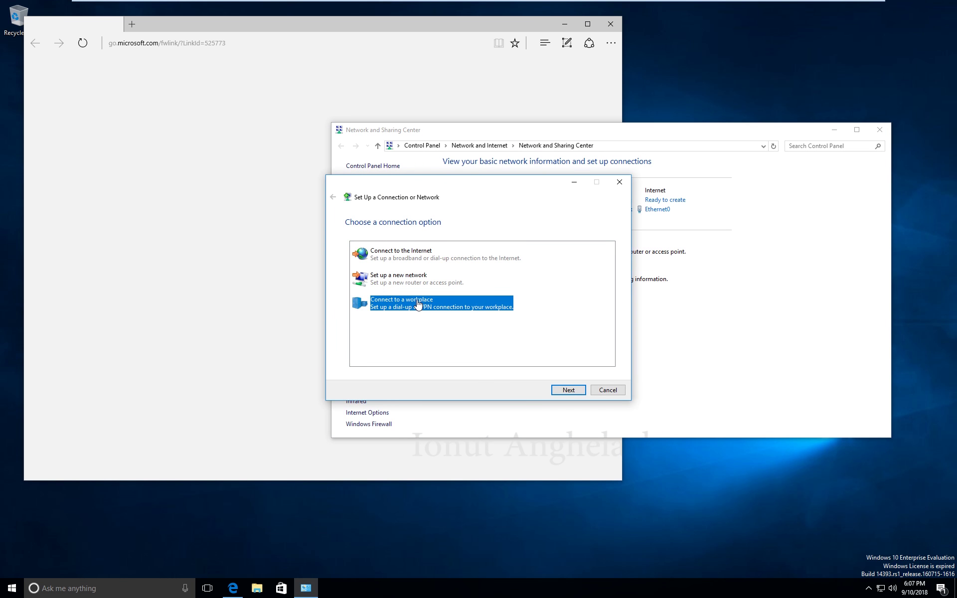
pyautogui.click(550, 392)
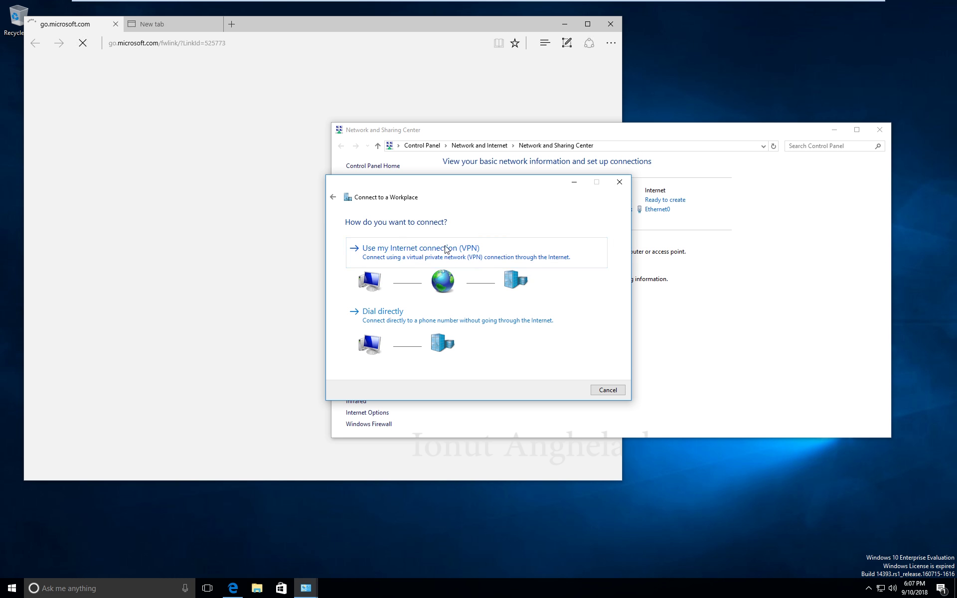
pyautogui.click(452, 263)
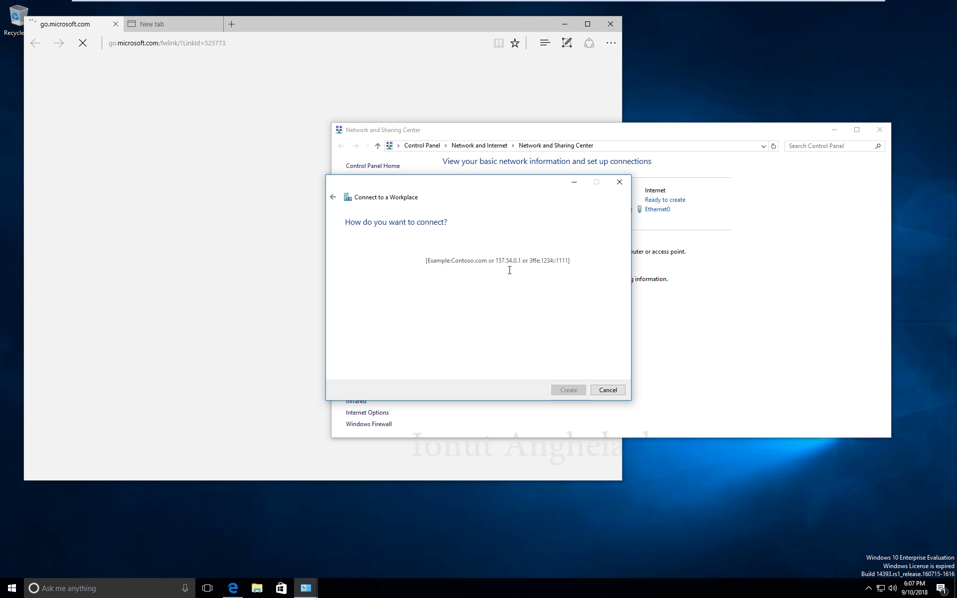
pyautogui.click(483, 263)
pyautogui.write('192.168.1.20')
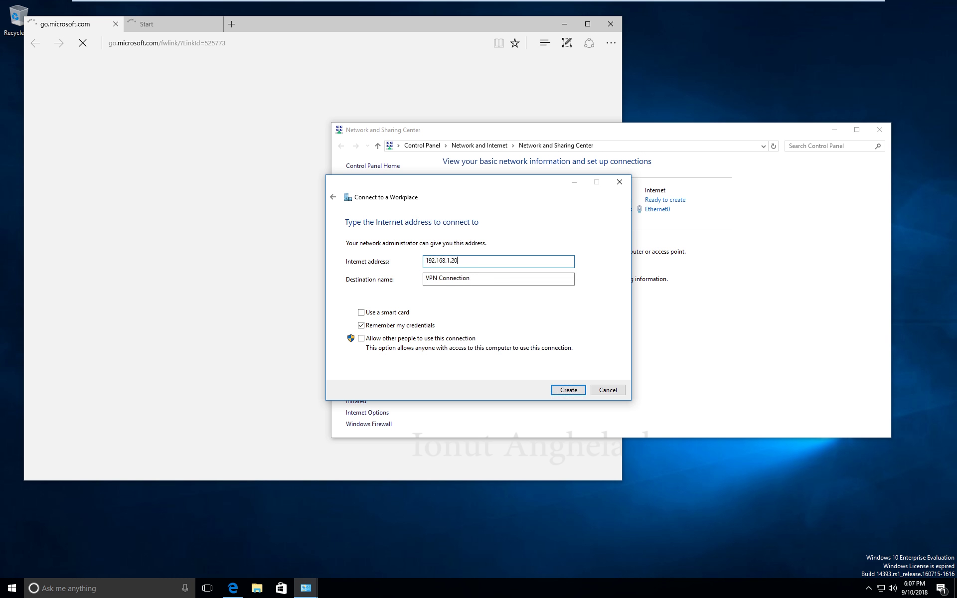
pyautogui.write('0')
pyautogui.press('Tab')
pyautogui.write('a')
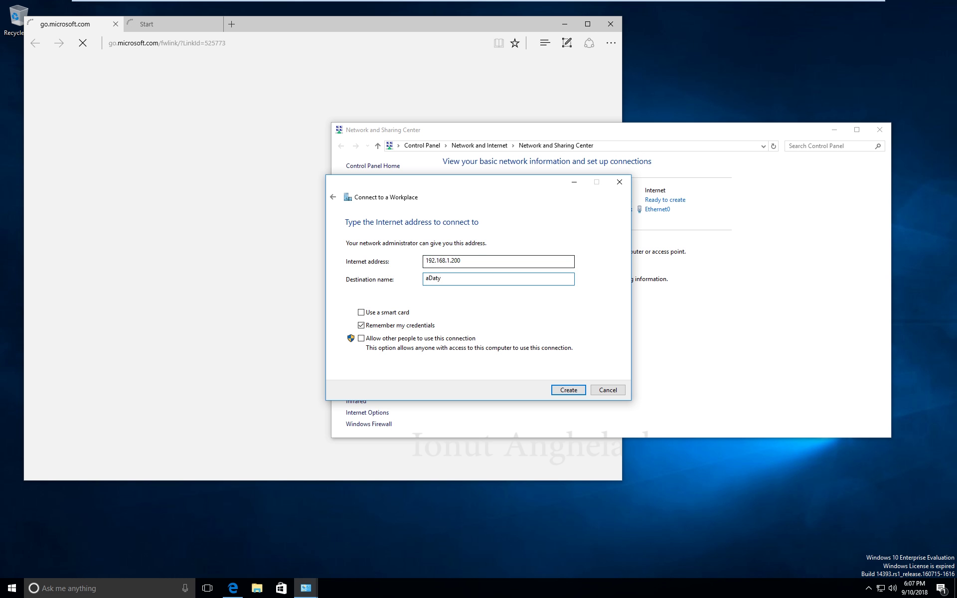
pyautogui.write('Datum.ca')
pyautogui.press('Tab')
pyautogui.press('Tab')
pyautogui.press('Tab')
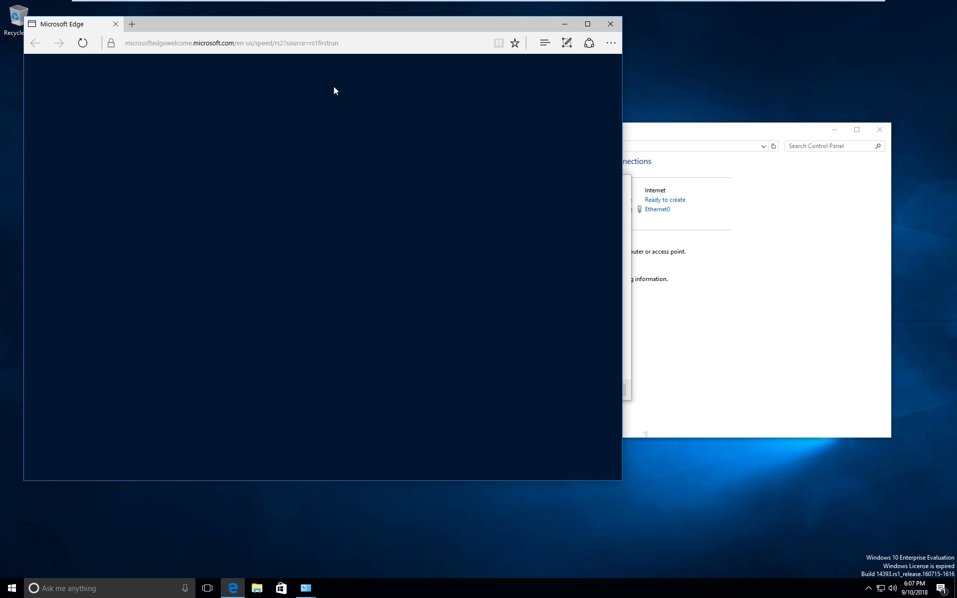
# Create the aDatum.ca VPN connection and bring the wizard back into view.
pyautogui.click(663, 140)
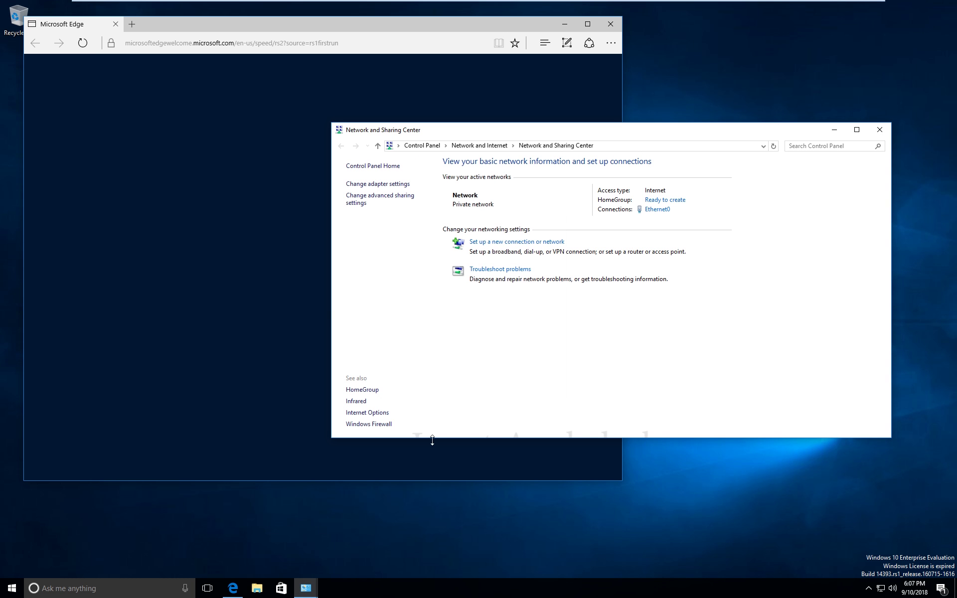
pyautogui.moveTo(312, 591)
pyautogui.click(359, 541)
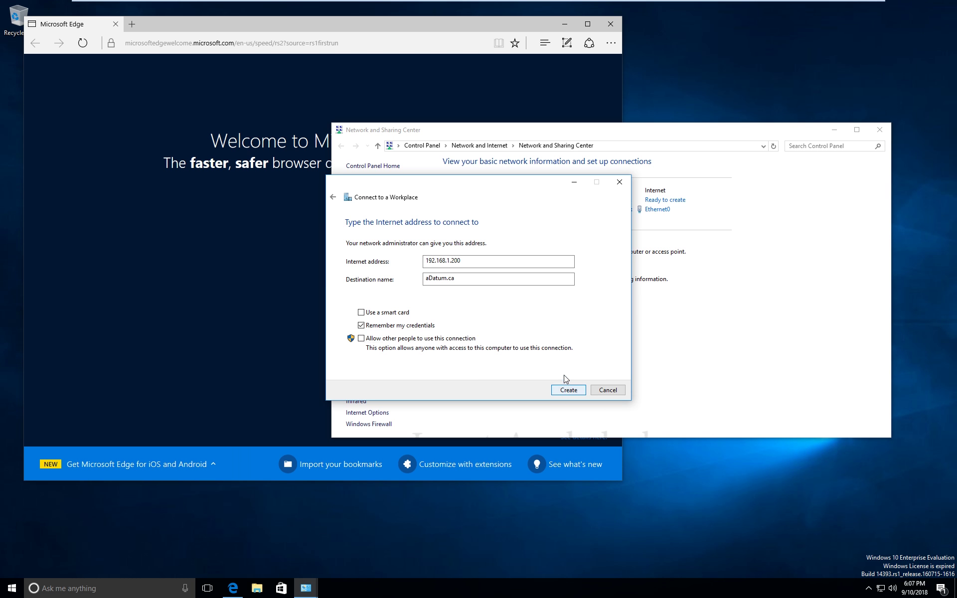
pyautogui.click(566, 389)
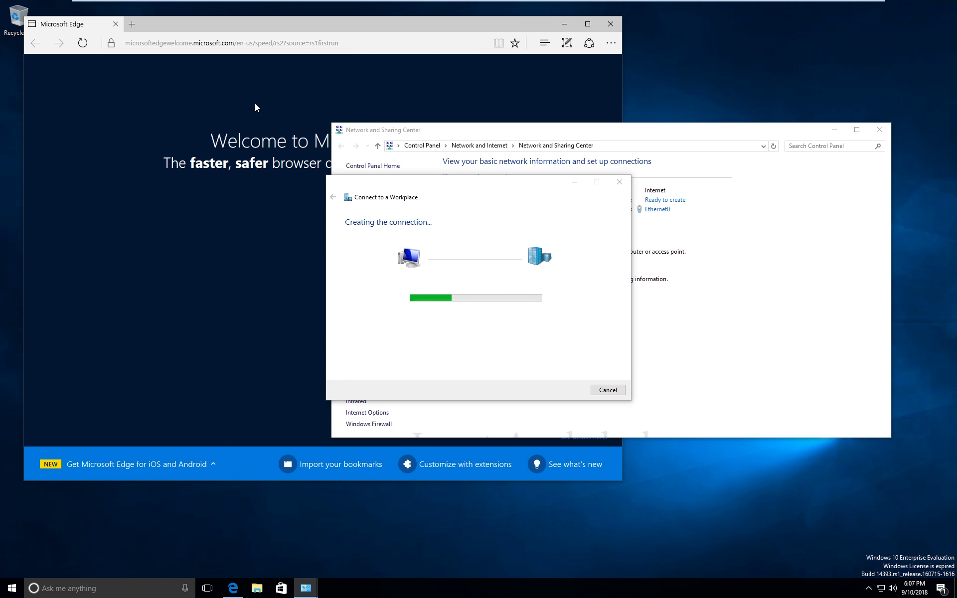
pyautogui.click(239, 43)
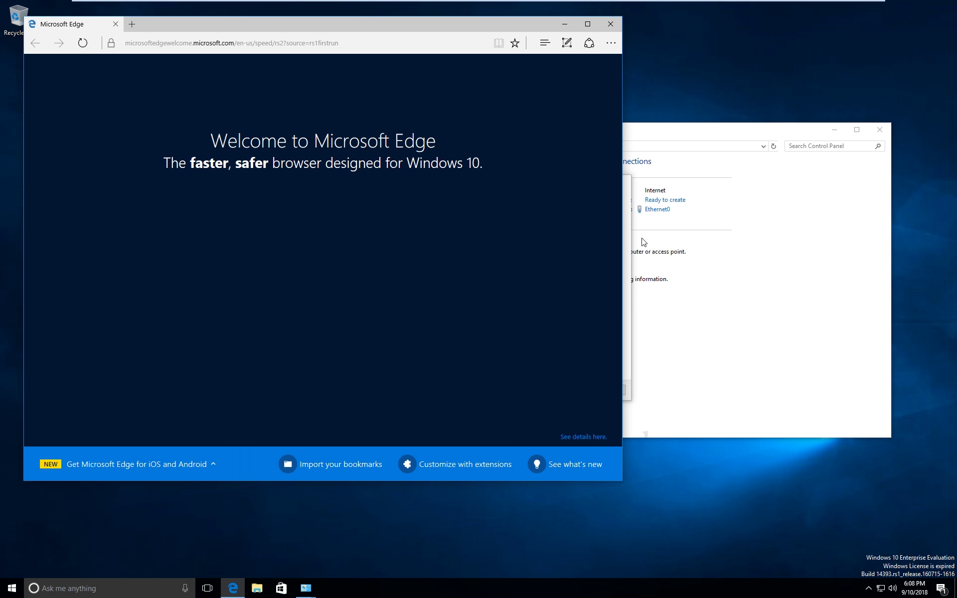
pyautogui.click(630, 255)
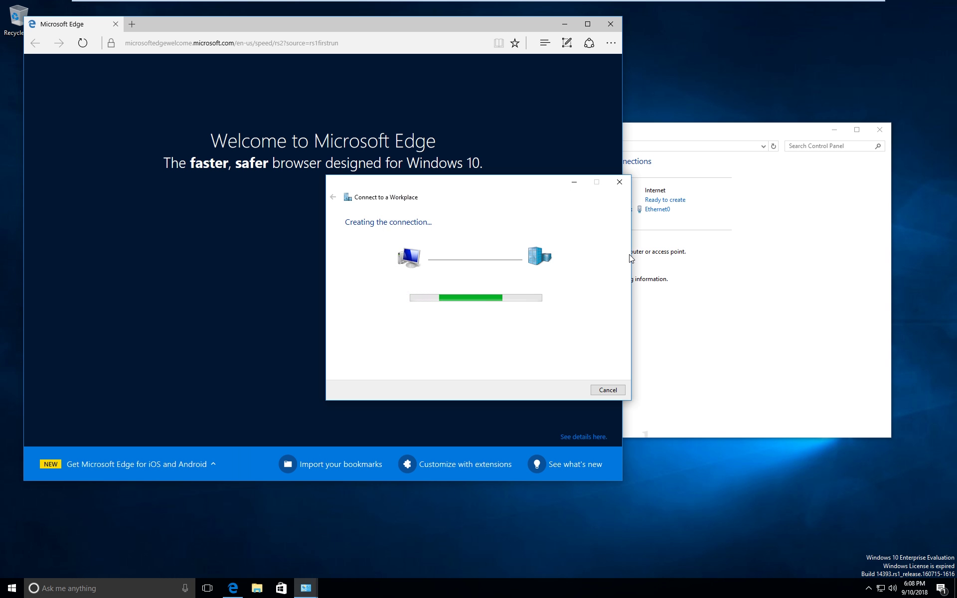